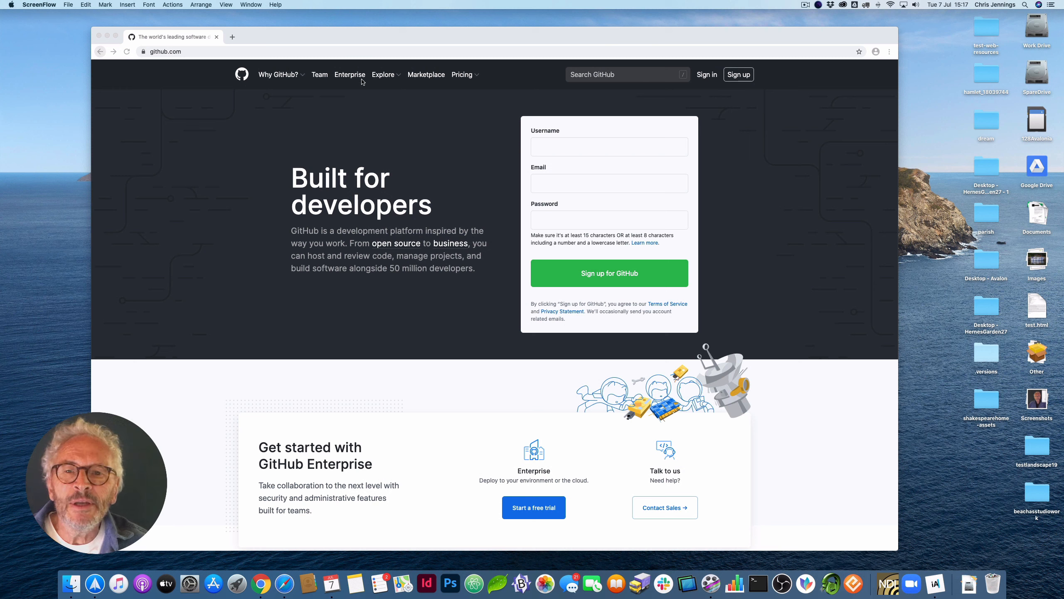
- Sign in to GitHub with the account username and password, decline saving it, and bring up the iA Writer repo-address note
click(356, 37)
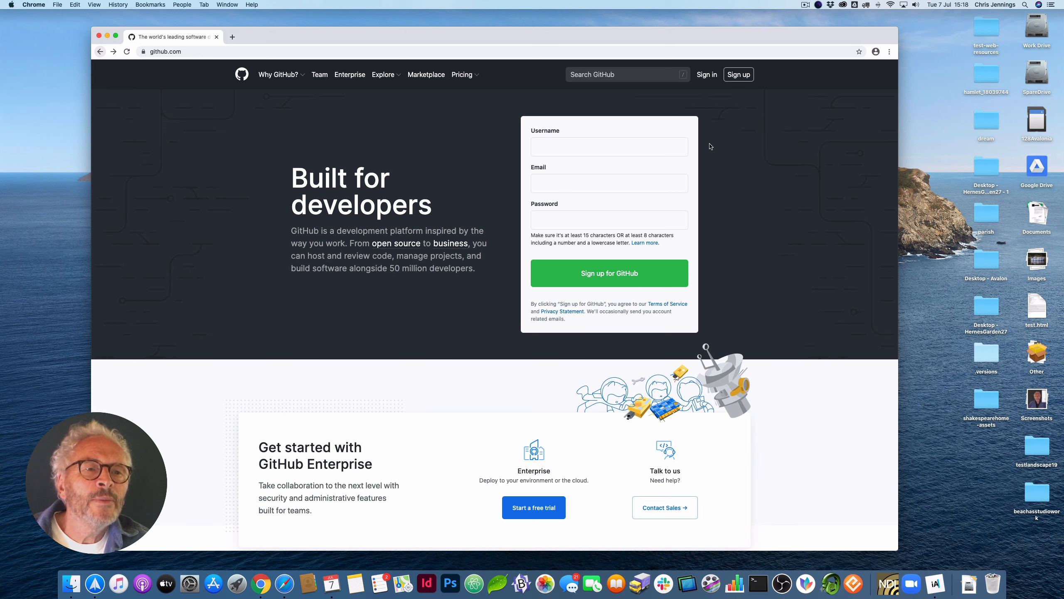
click(707, 75)
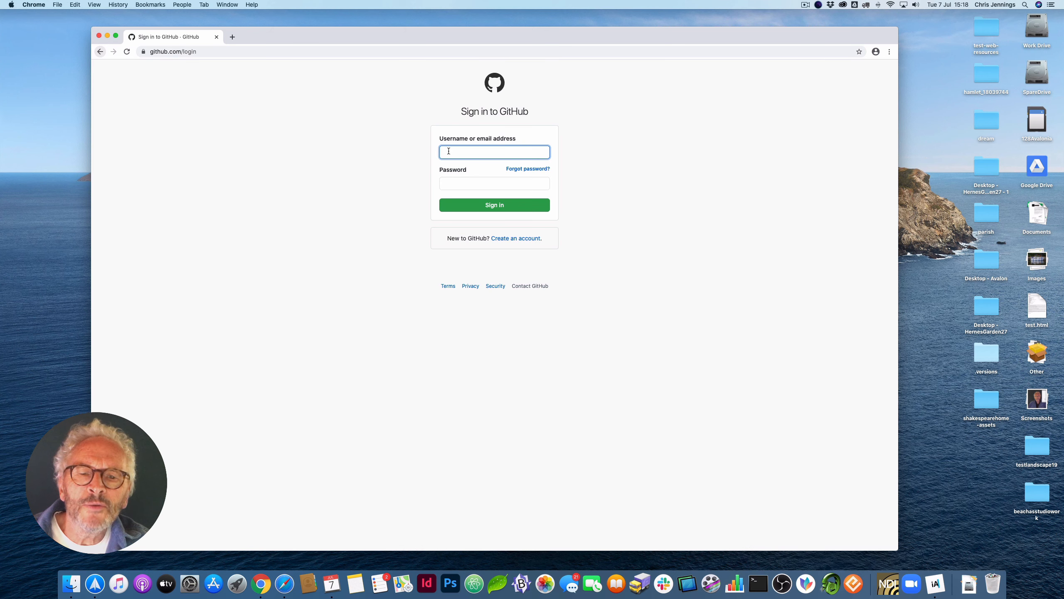
text(chris)
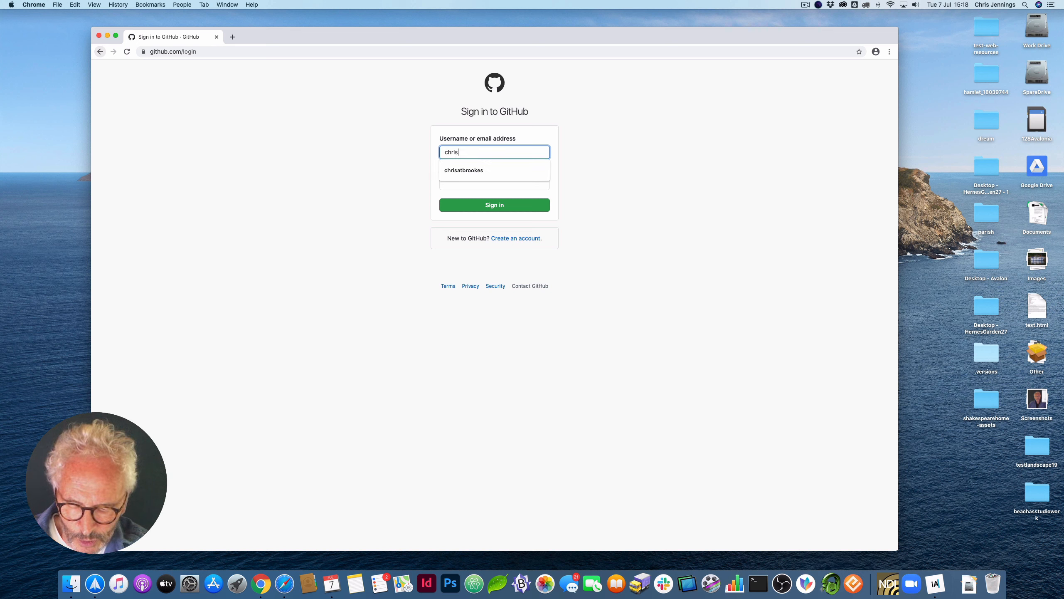
text(atbrookes)
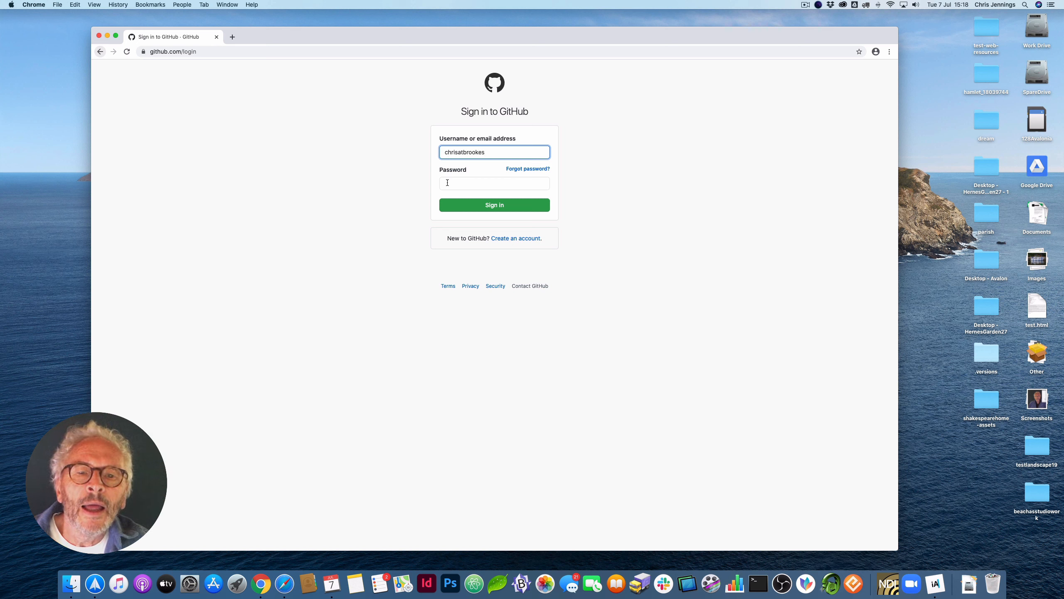
click(449, 181)
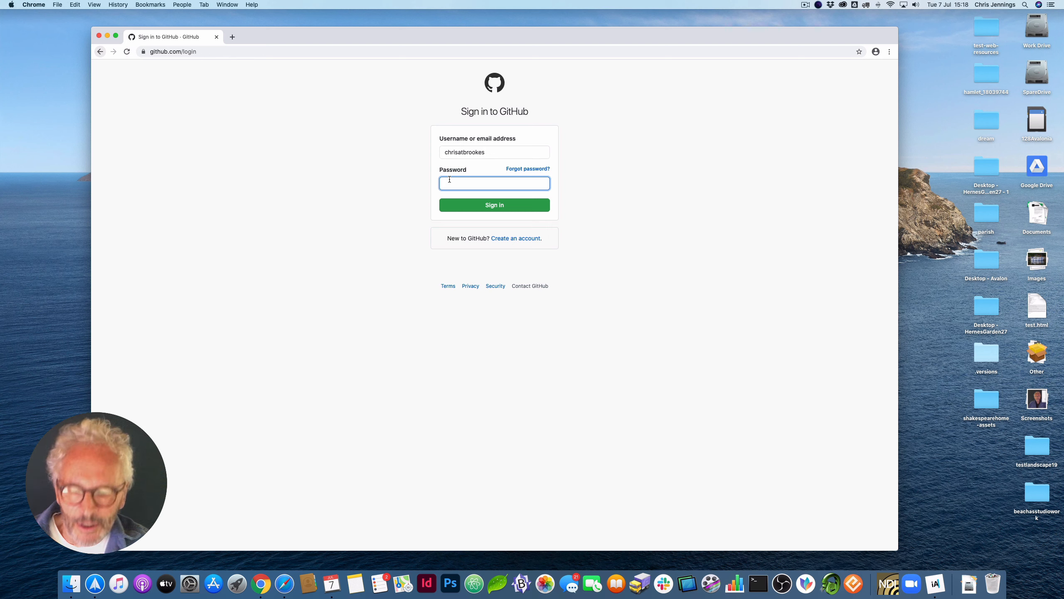
text(•)
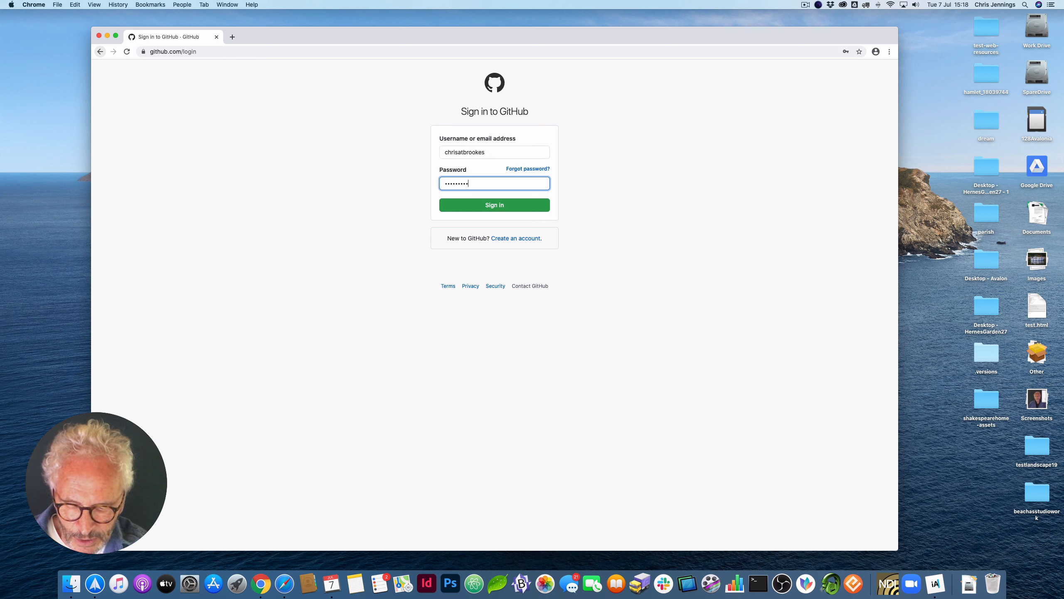
click(471, 204)
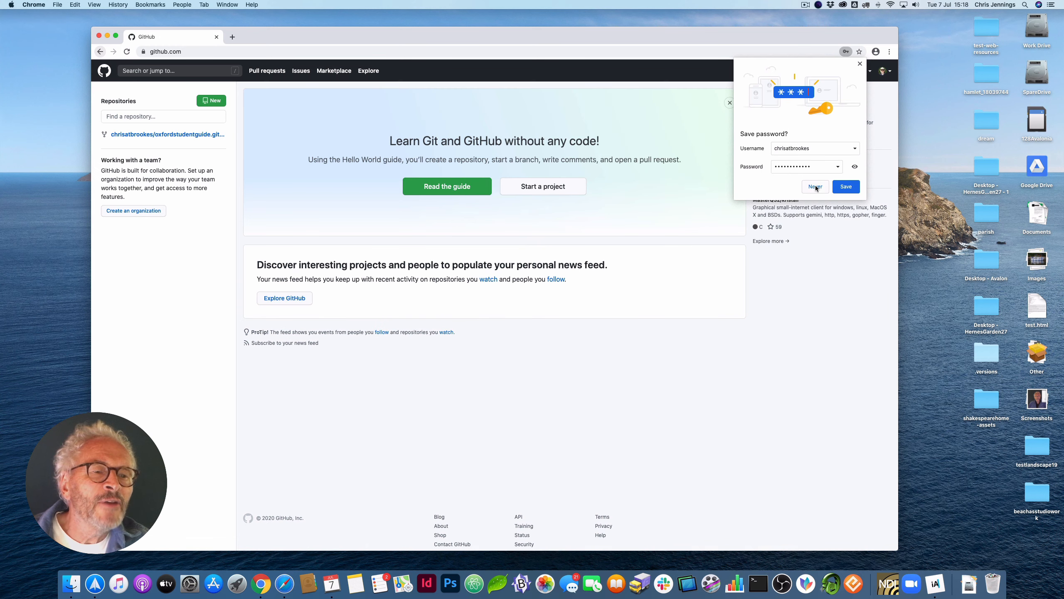
click(860, 63)
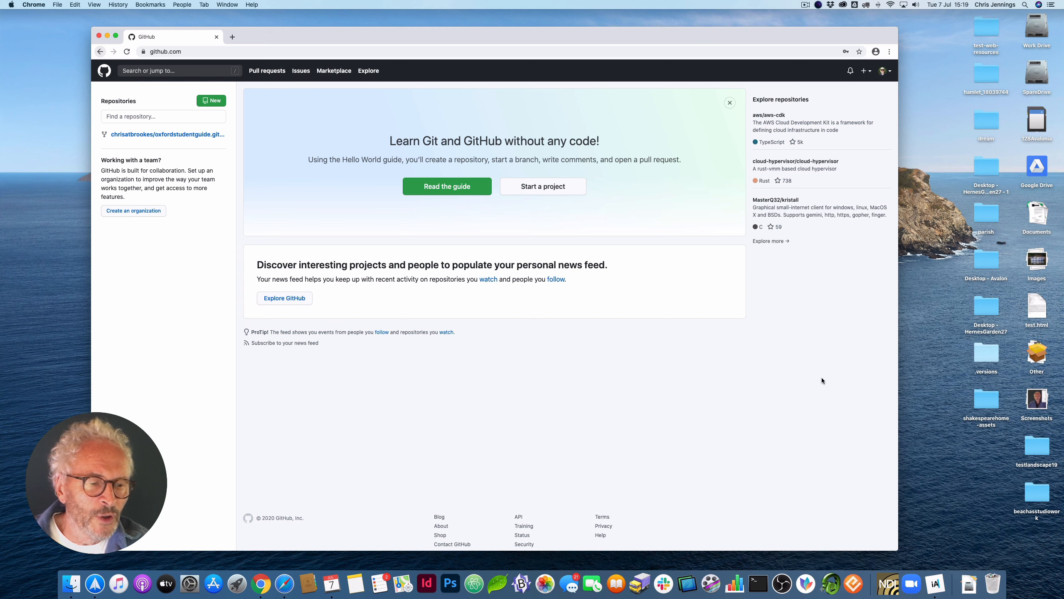
click(936, 583)
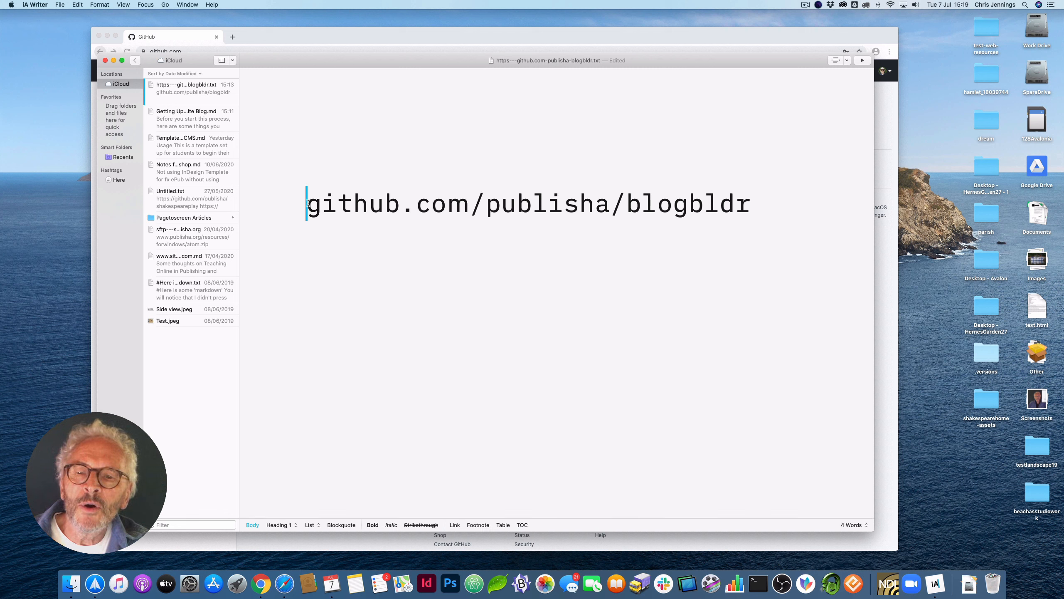
- Copy the github.com/publisha/blogbldr address from the iA Writer note and return to Chrome
drag(308, 203, 749, 205)
key(super+c)
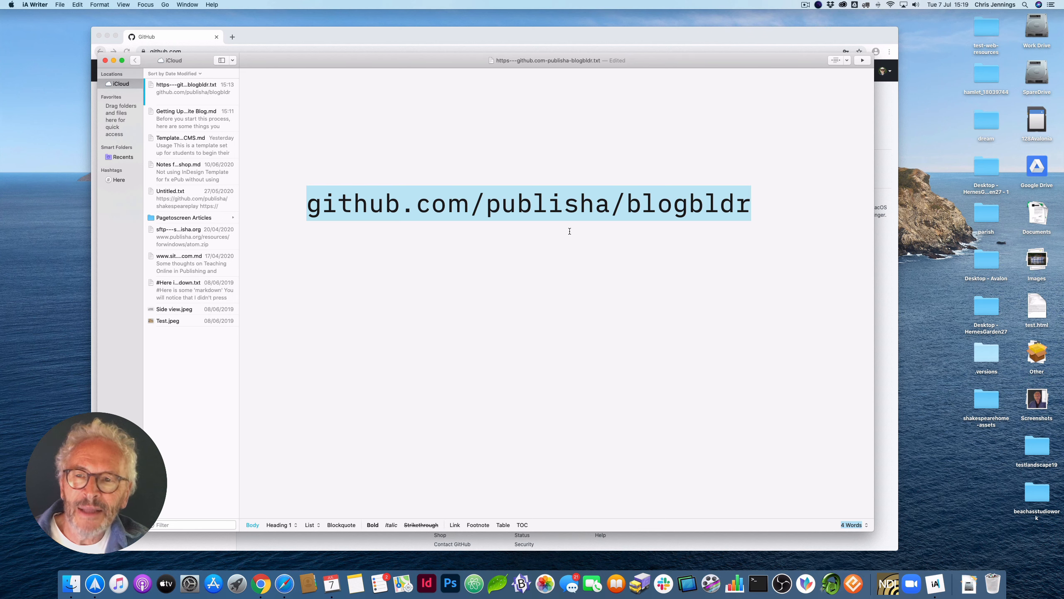
click(315, 38)
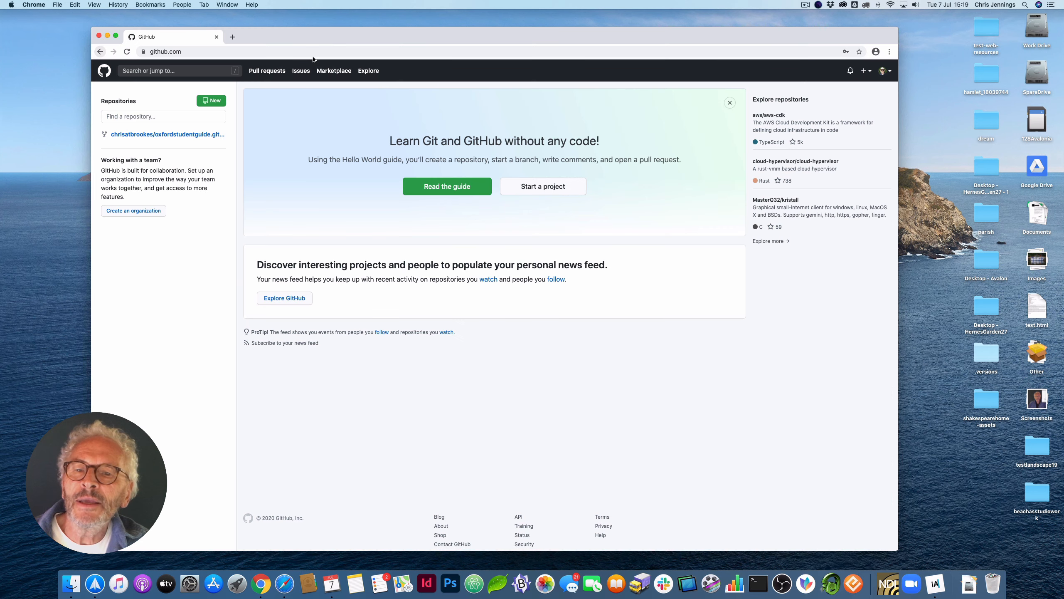
- Load github.com/publisha/blogbldr and look over its files and README
click(142, 52)
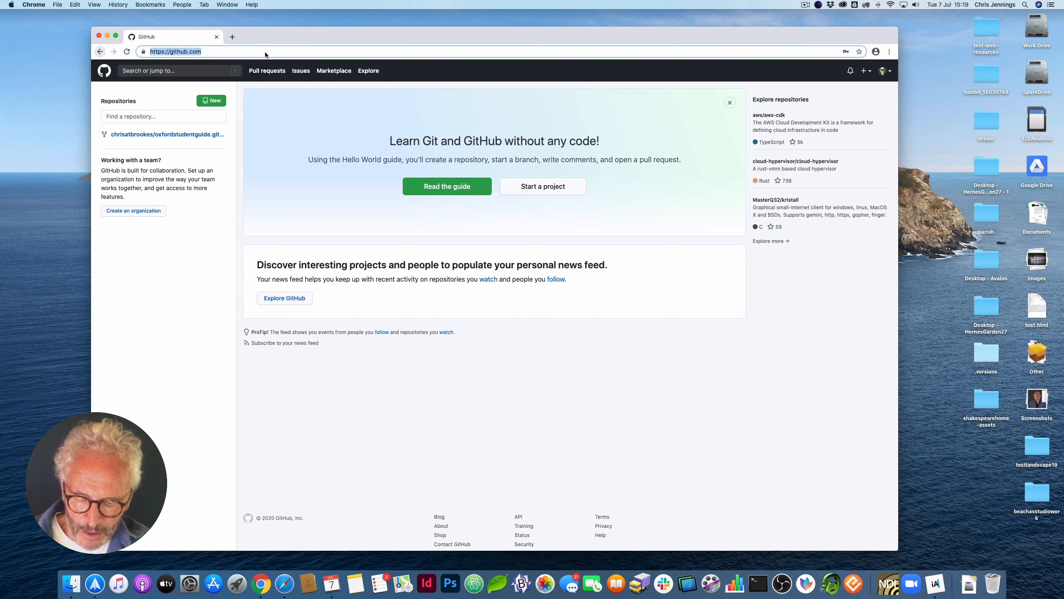
key(super+v)
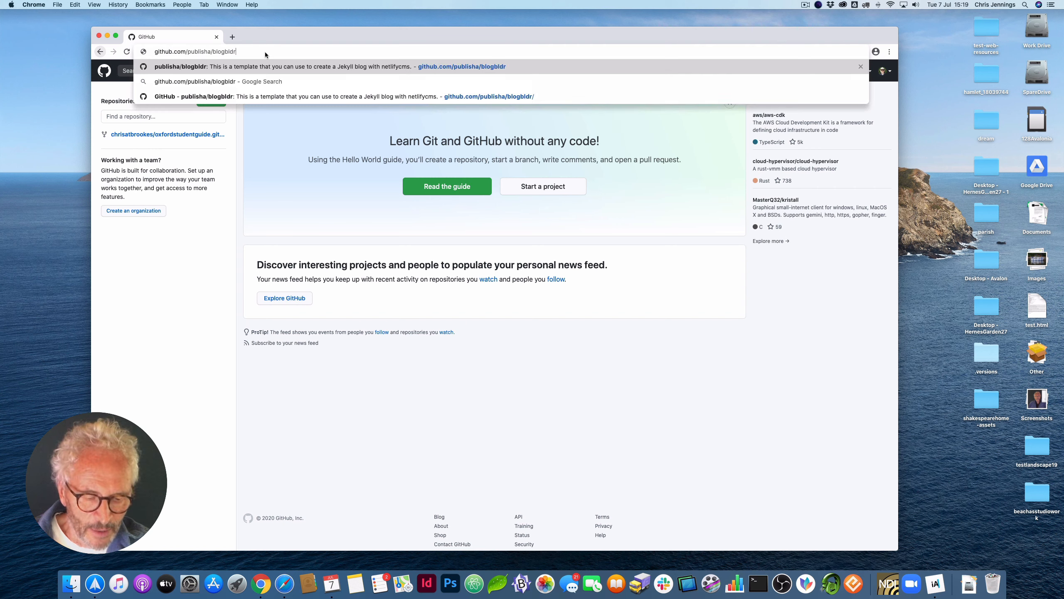
key(Return)
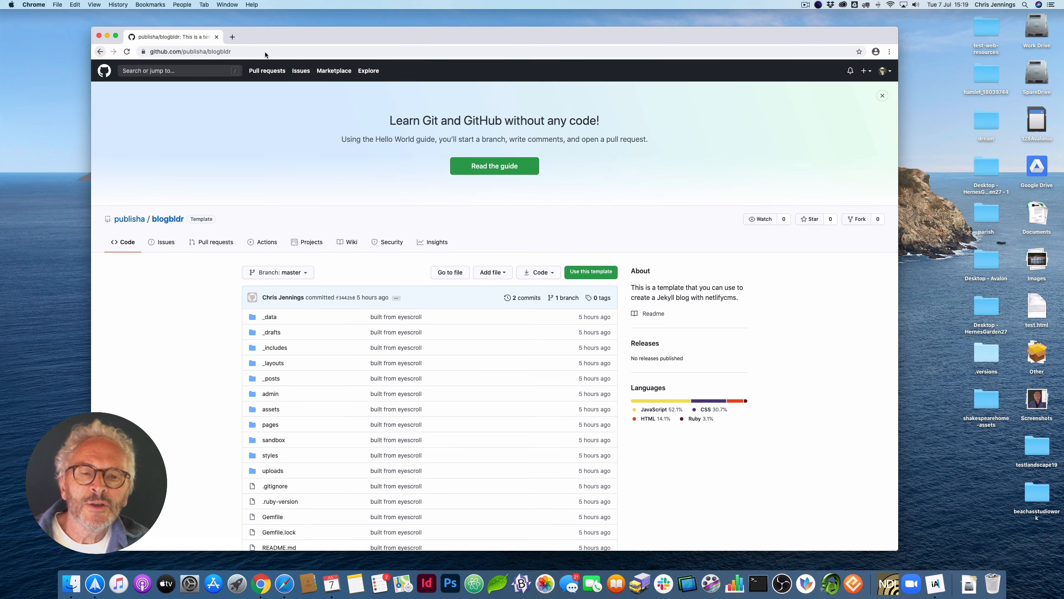
scroll(298, 161, down, 5)
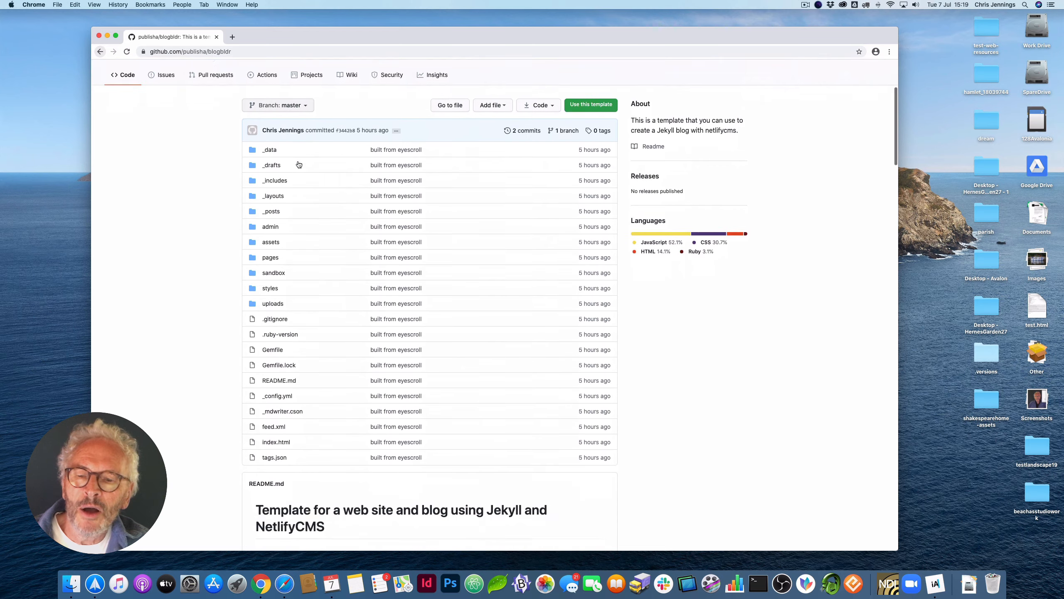
scroll(297, 163, up, 3)
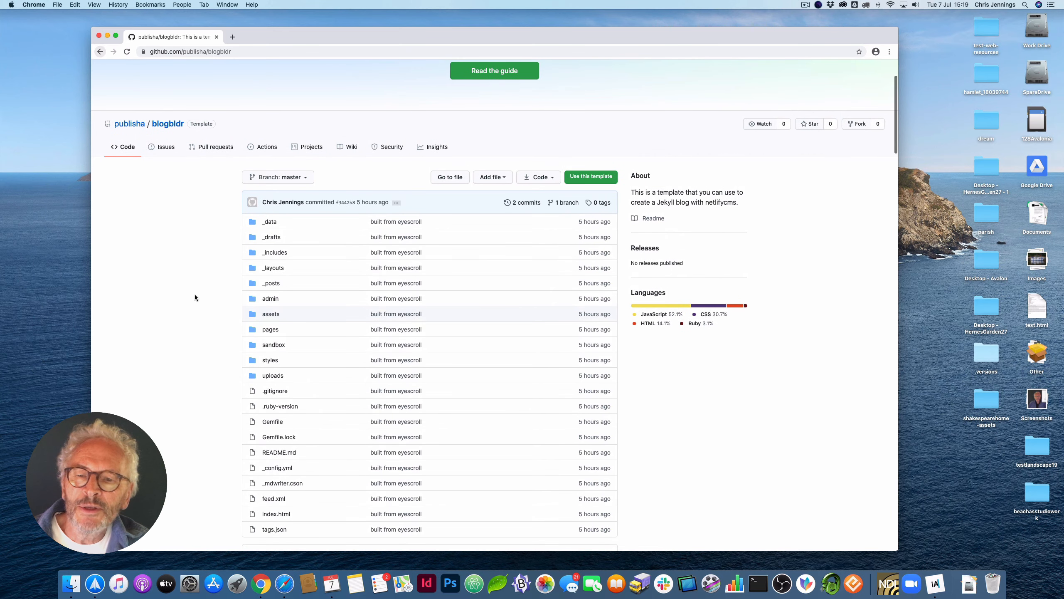
scroll(196, 295, down, 1)
scroll(197, 293, down, 4)
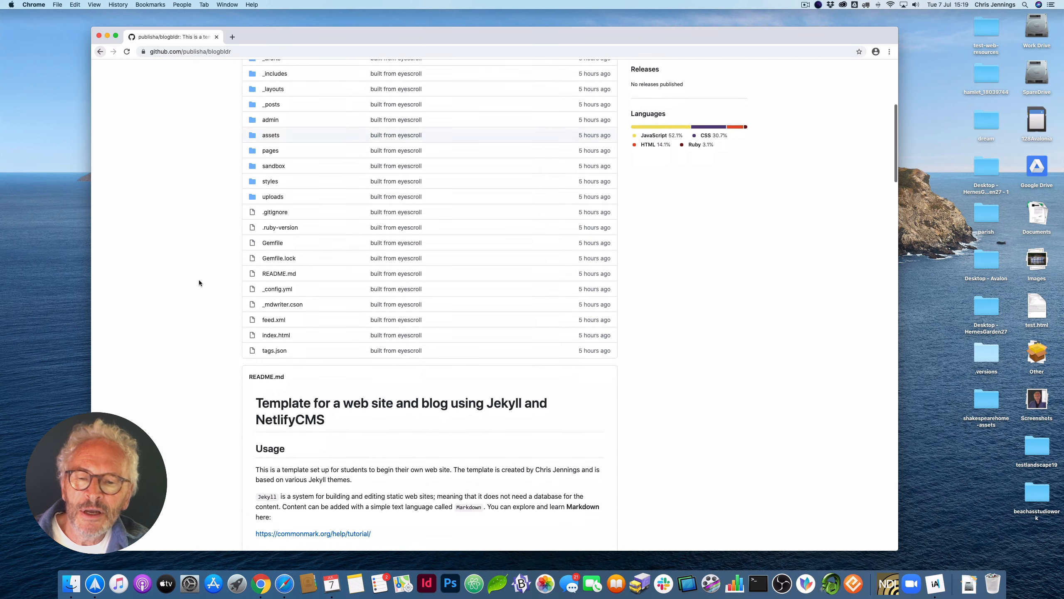
scroll(204, 306, down, 7)
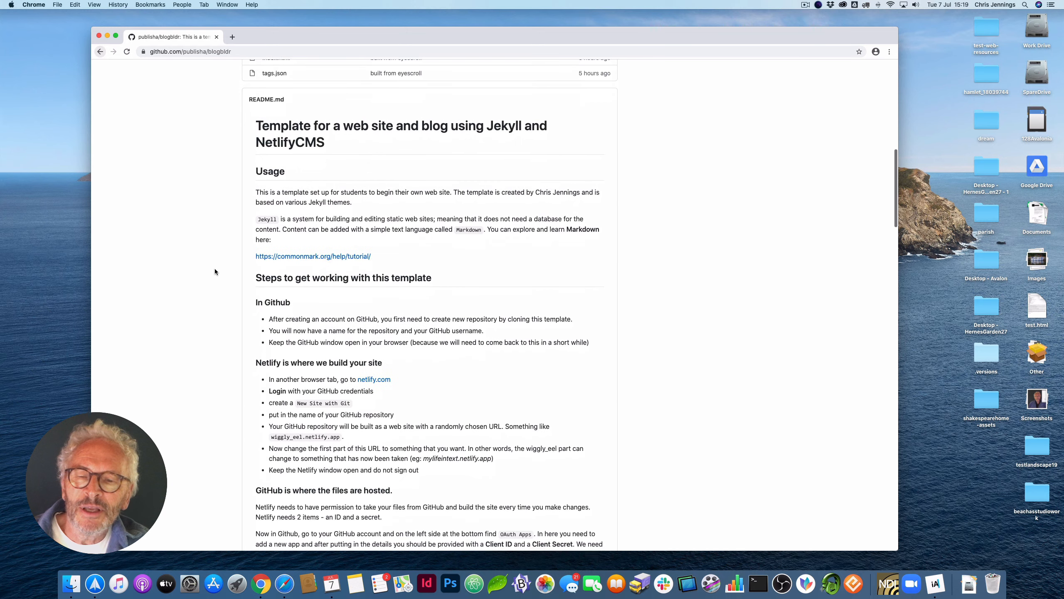
scroll(214, 268, up, 5)
scroll(214, 268, down, 4)
scroll(215, 268, up, 2)
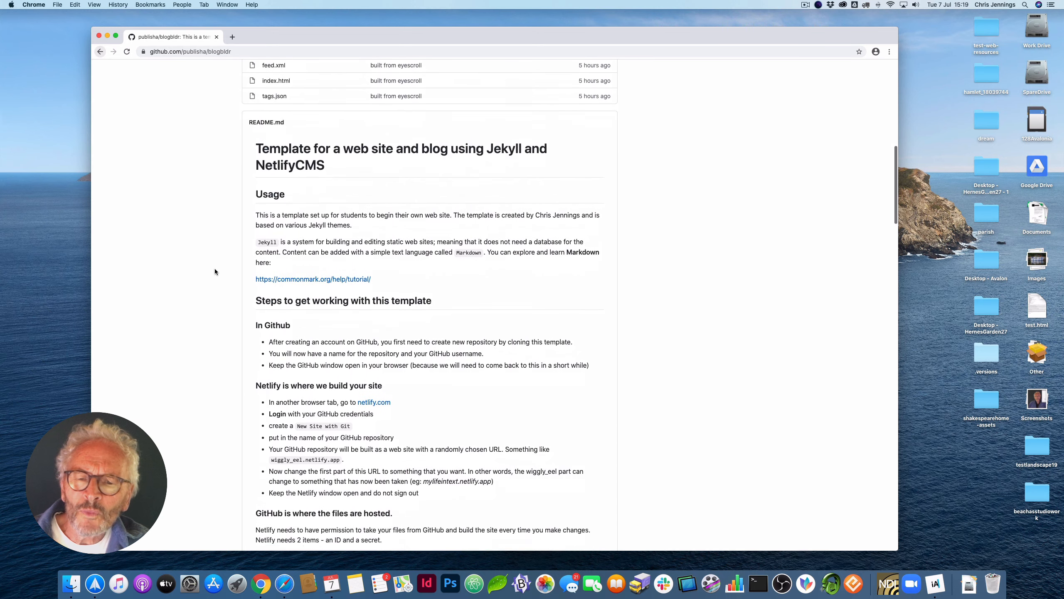
scroll(215, 282, down, 3)
scroll(217, 282, up, 12)
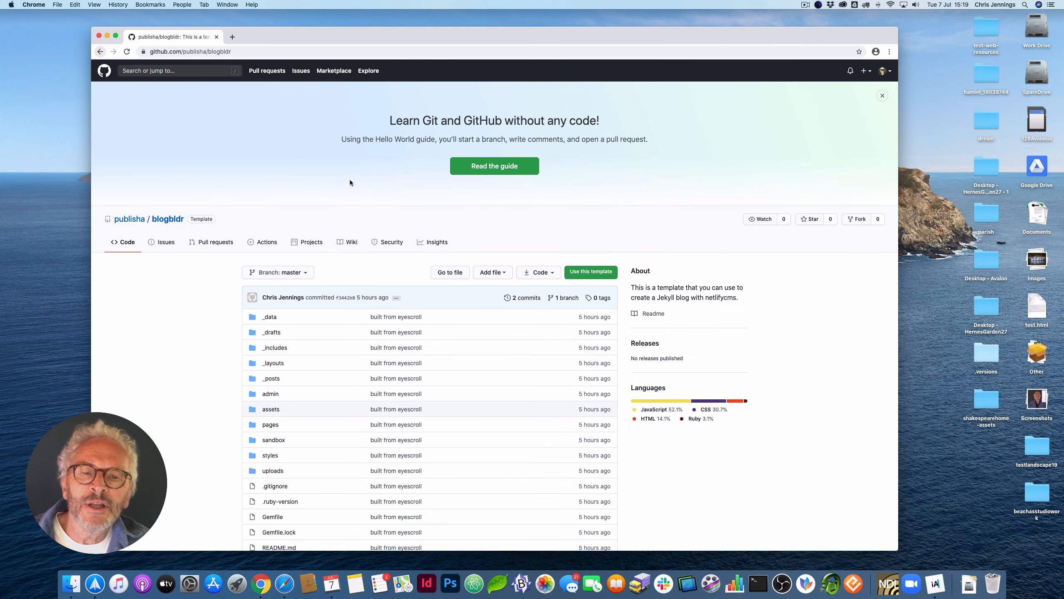
scroll(441, 200, down, 15)
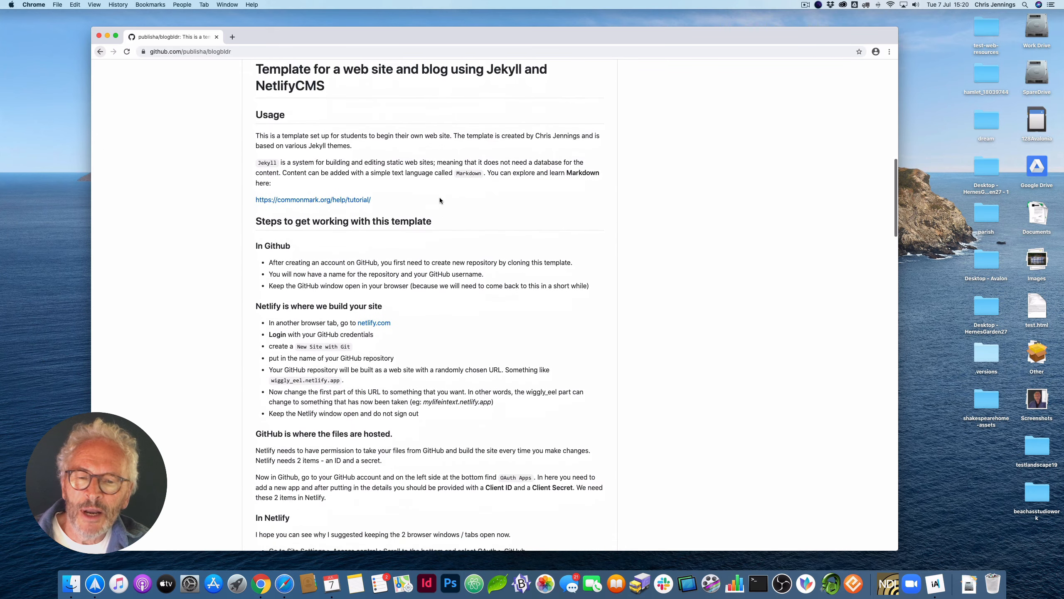
scroll(439, 197, up, 15)
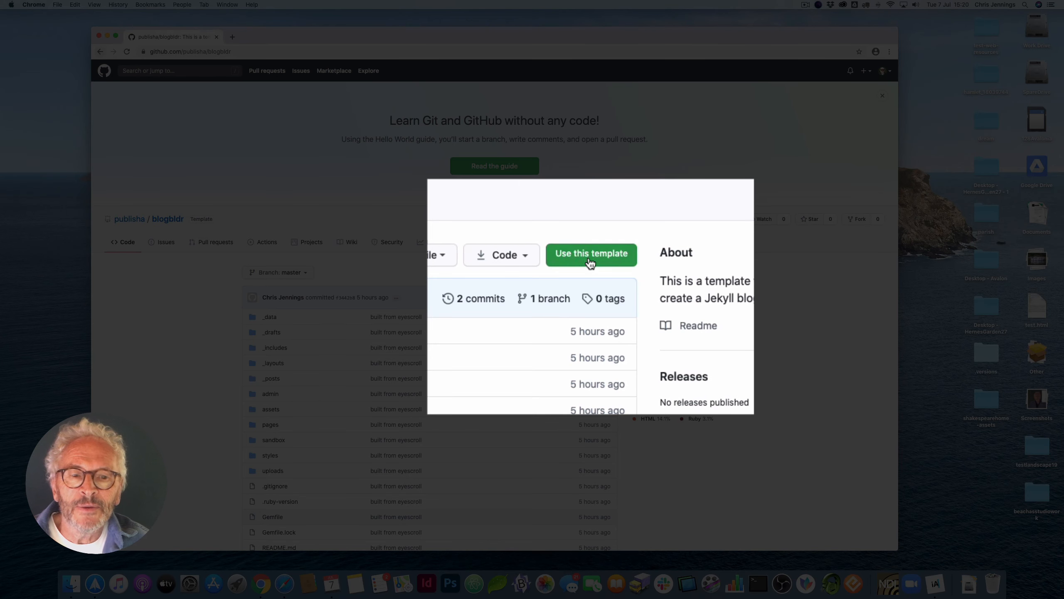
- Start a repository from the blogbldr template named mybrookesblog, described 'This is my site for posting blog items at Brookes'
click(589, 261)
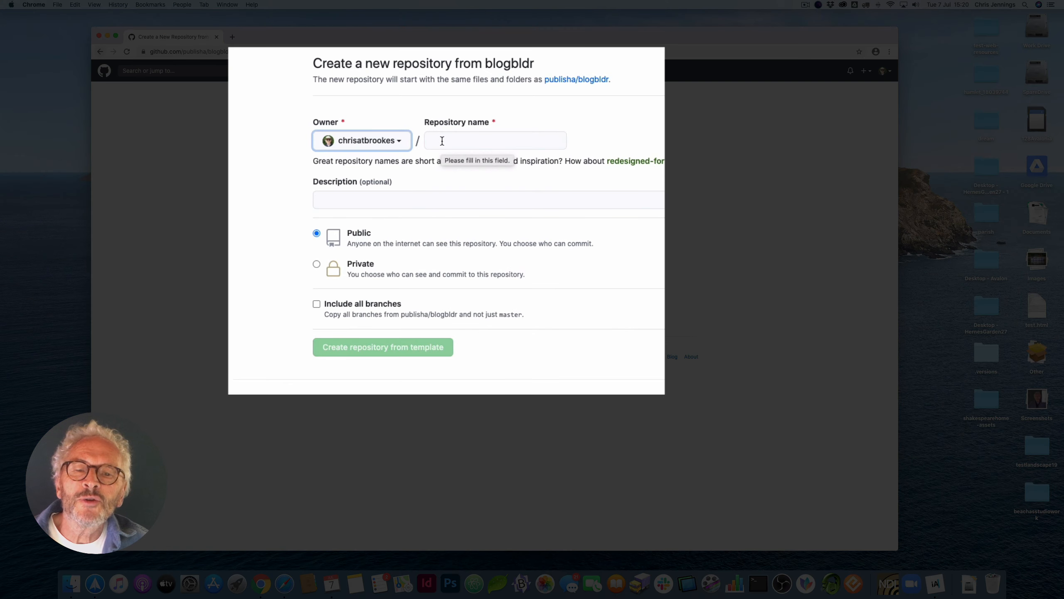
click(442, 141)
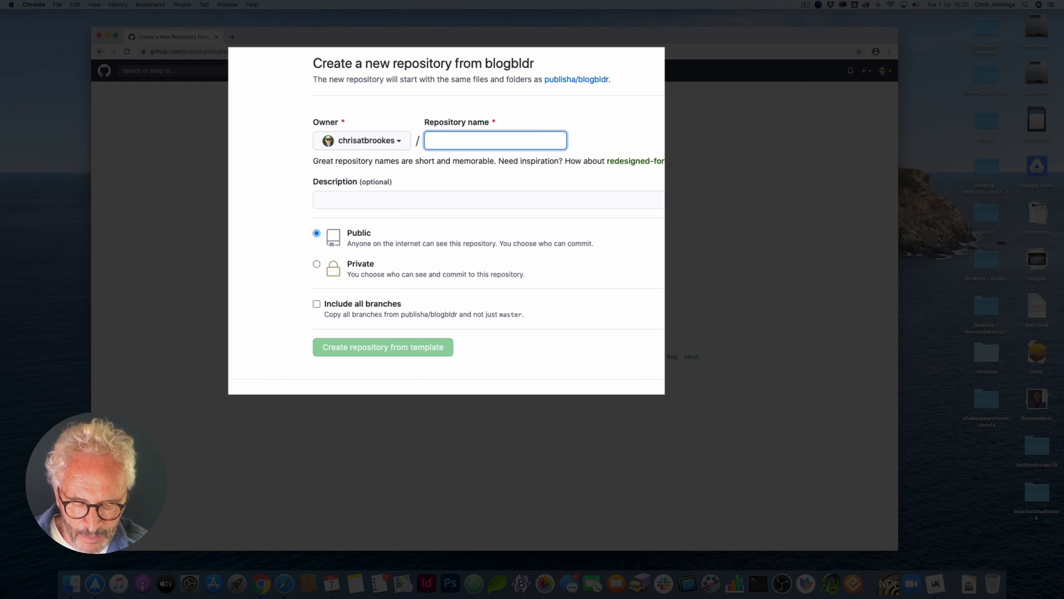
text(mybrooke)
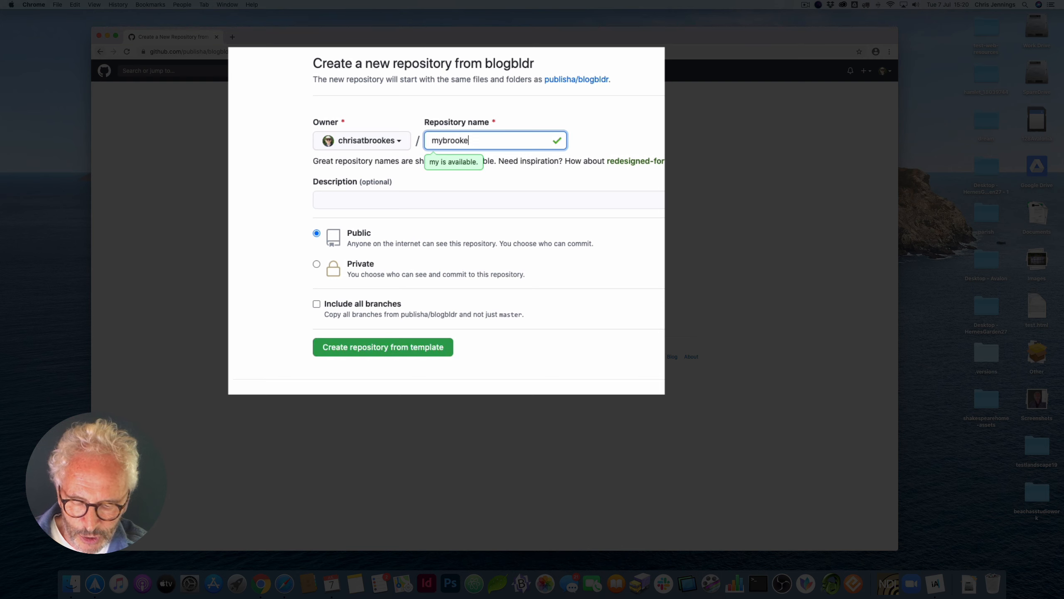
text(sblog)
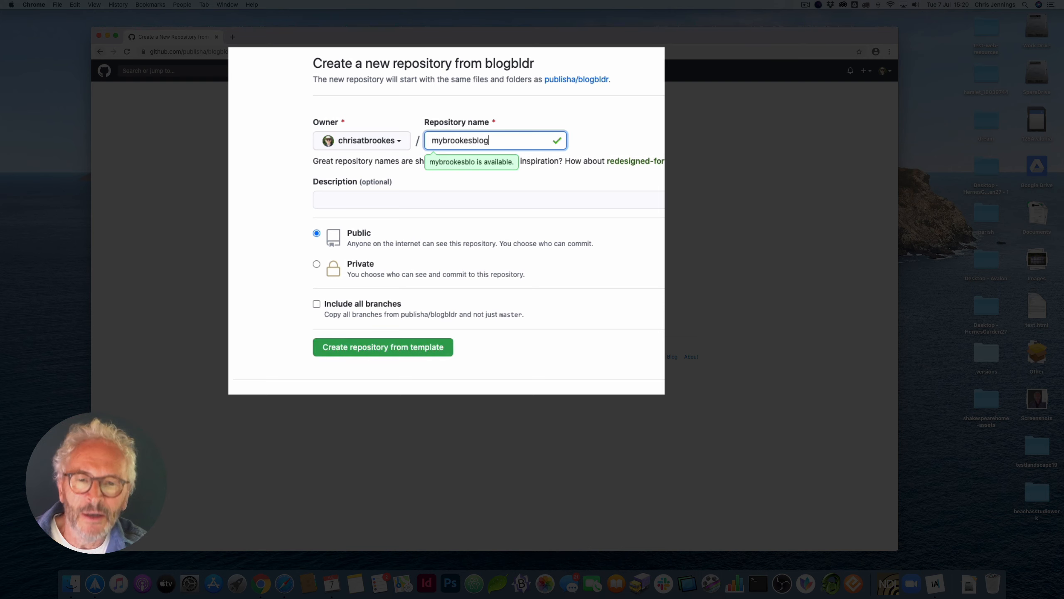
click(448, 161)
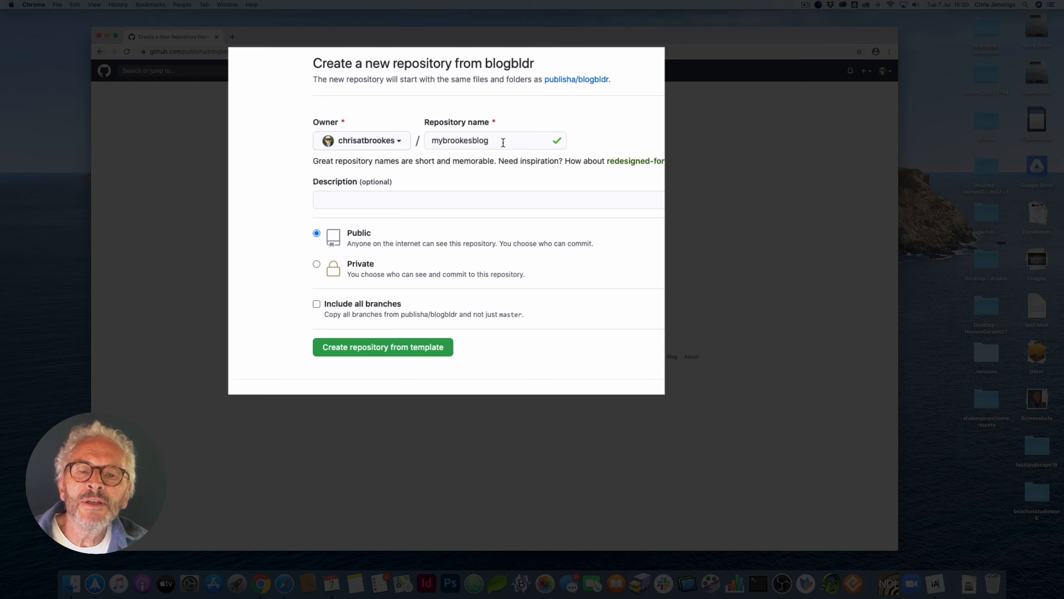
click(325, 200)
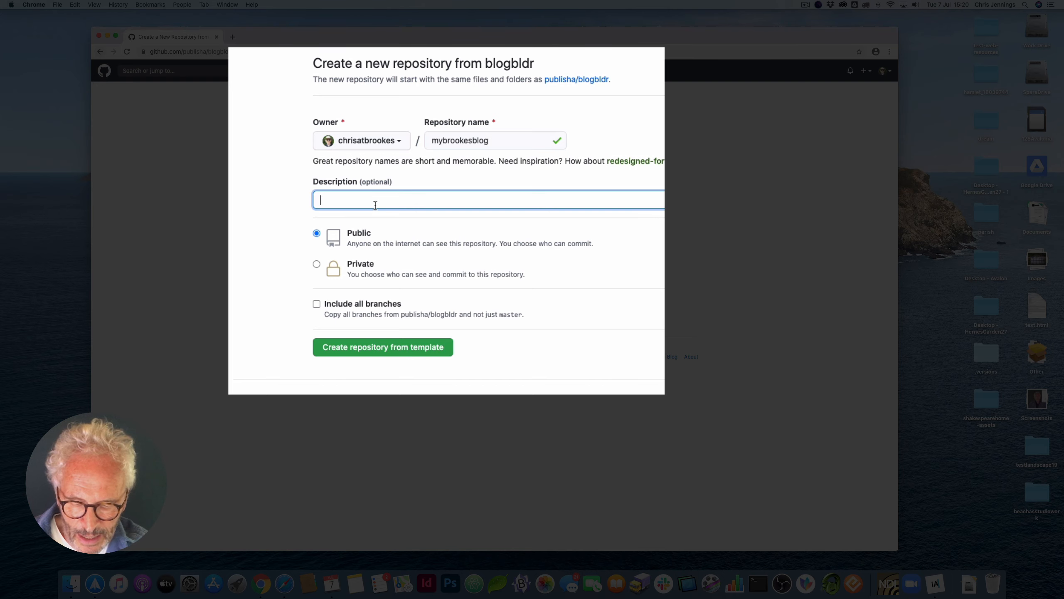
text(This is my)
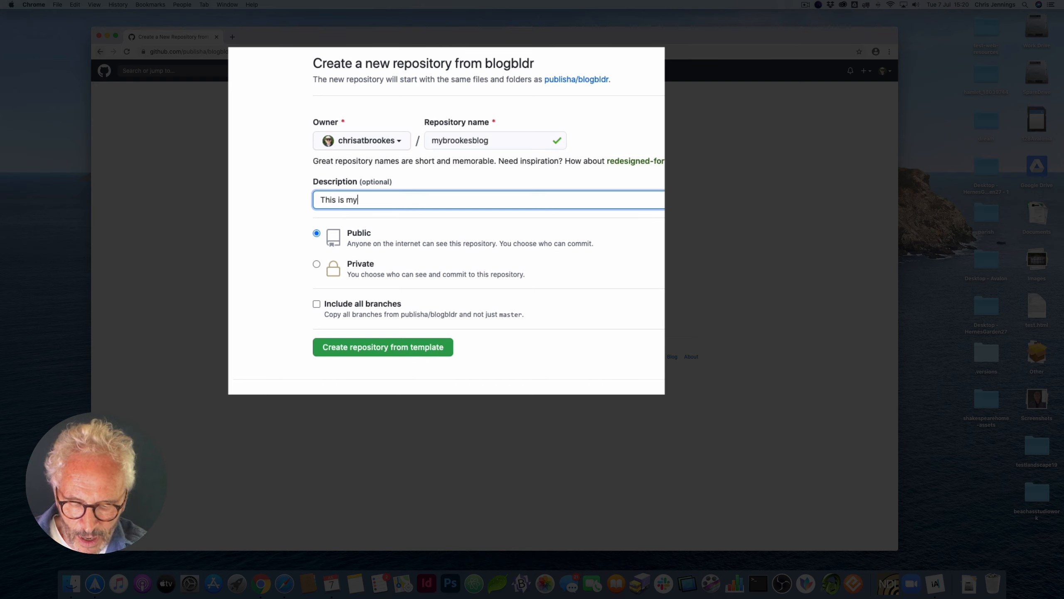
text( site )
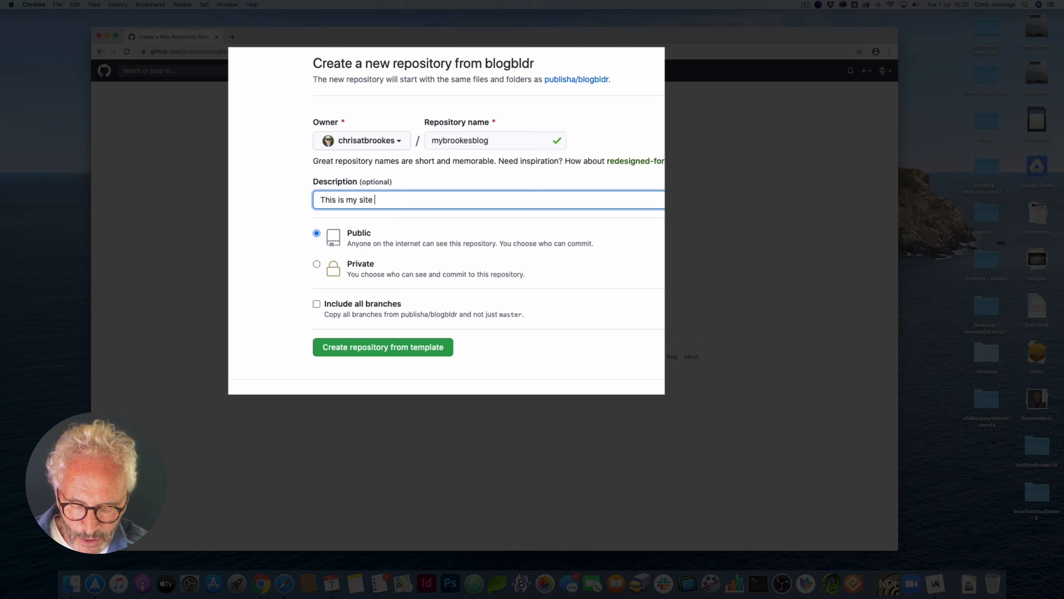
text(for posti)
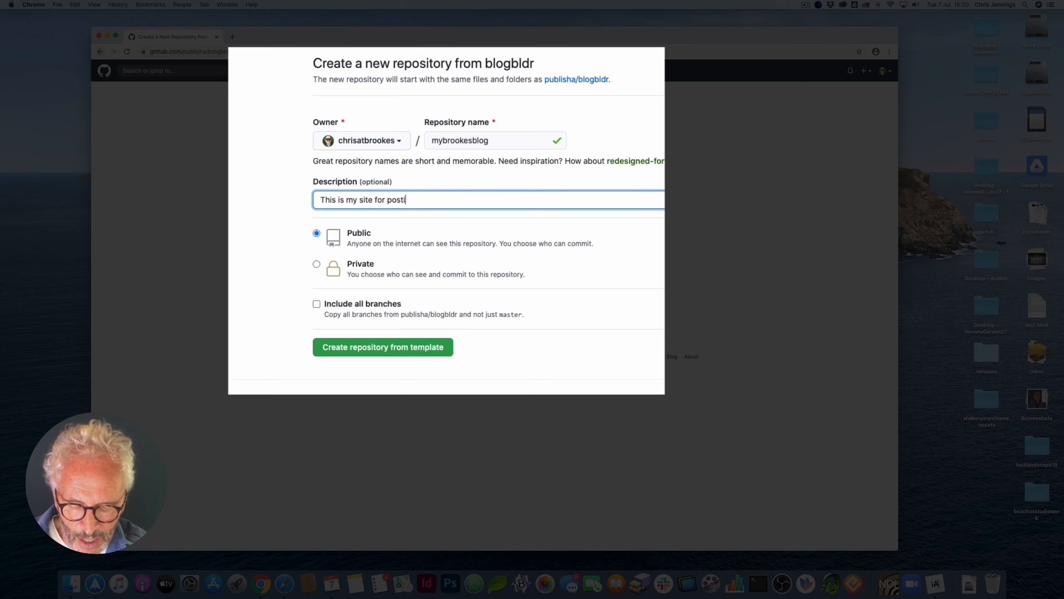
text(ng blog items at)
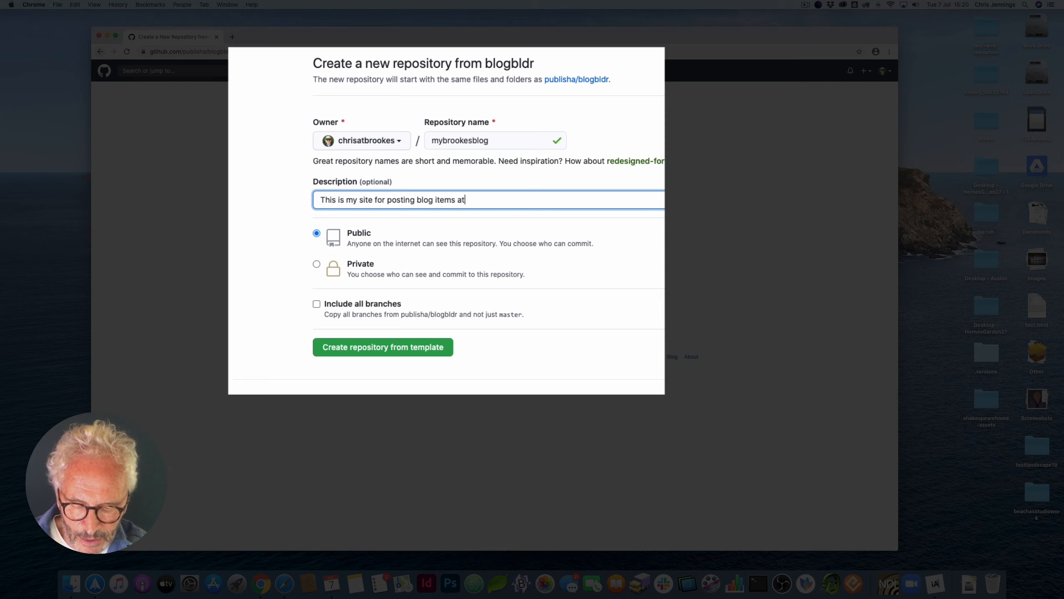
text( Brookes)
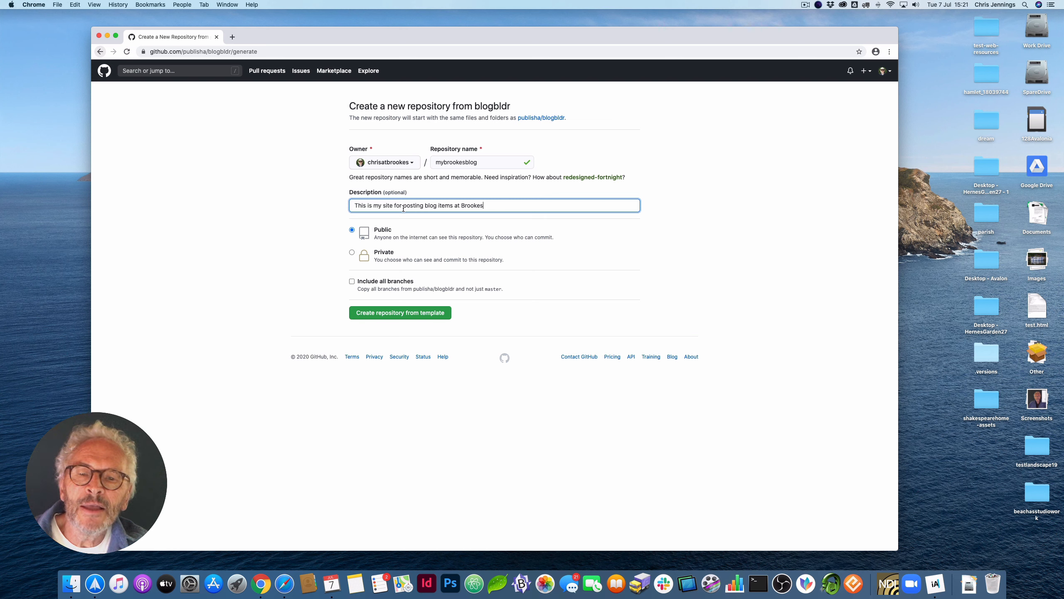
- Create mybrookesblog from the template and review its generated files and README
click(411, 318)
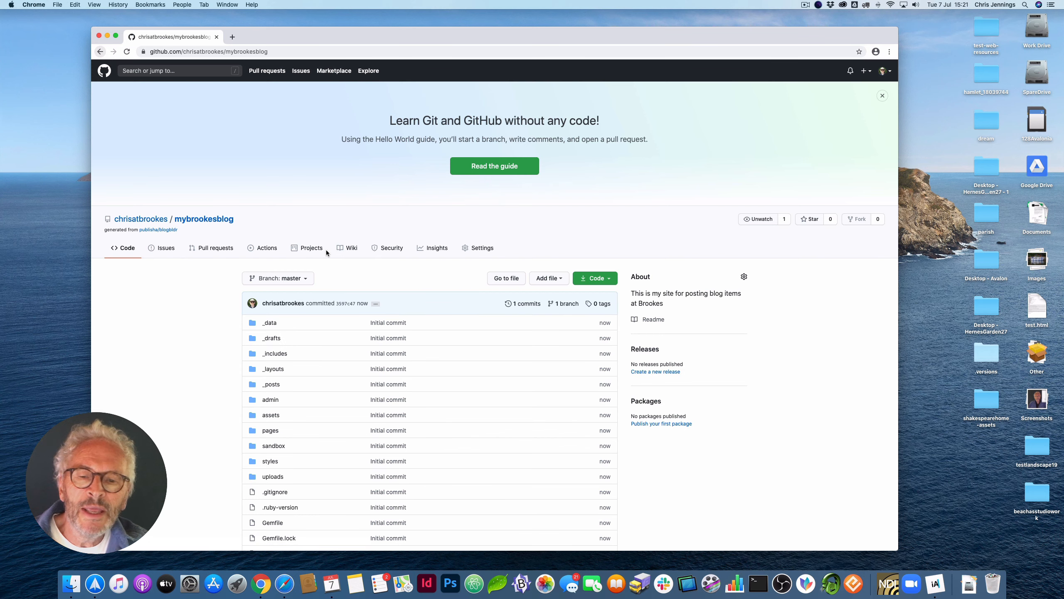
scroll(419, 249, down, 4)
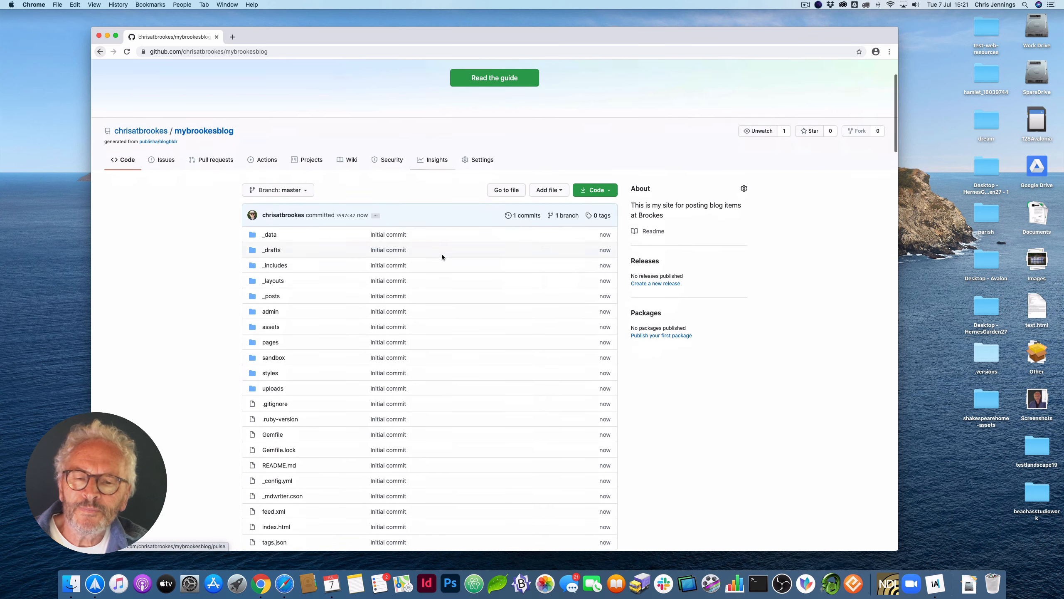
scroll(443, 255, up, 5)
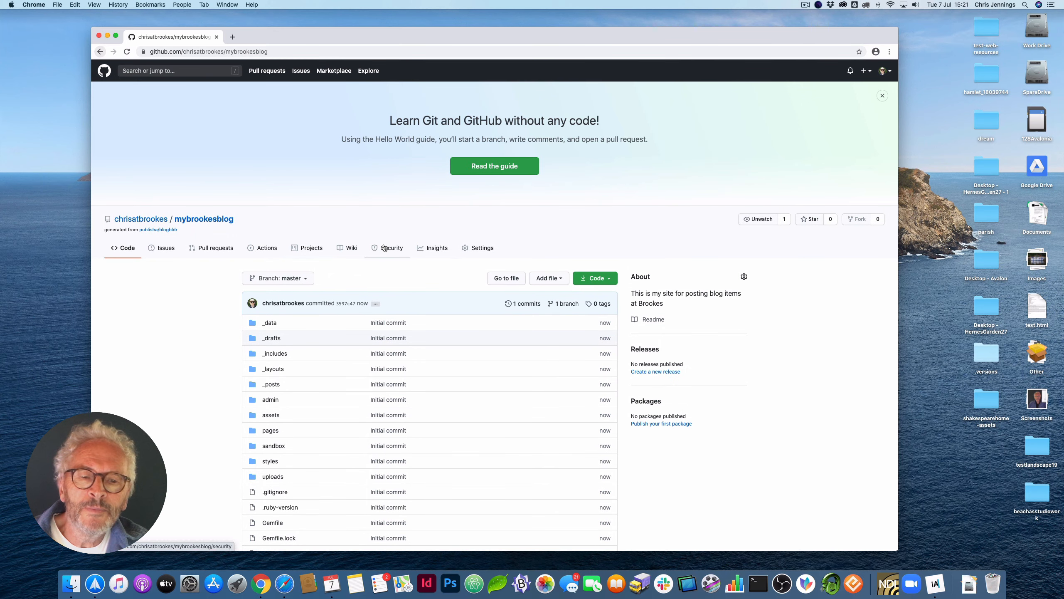
scroll(424, 252, down, 8)
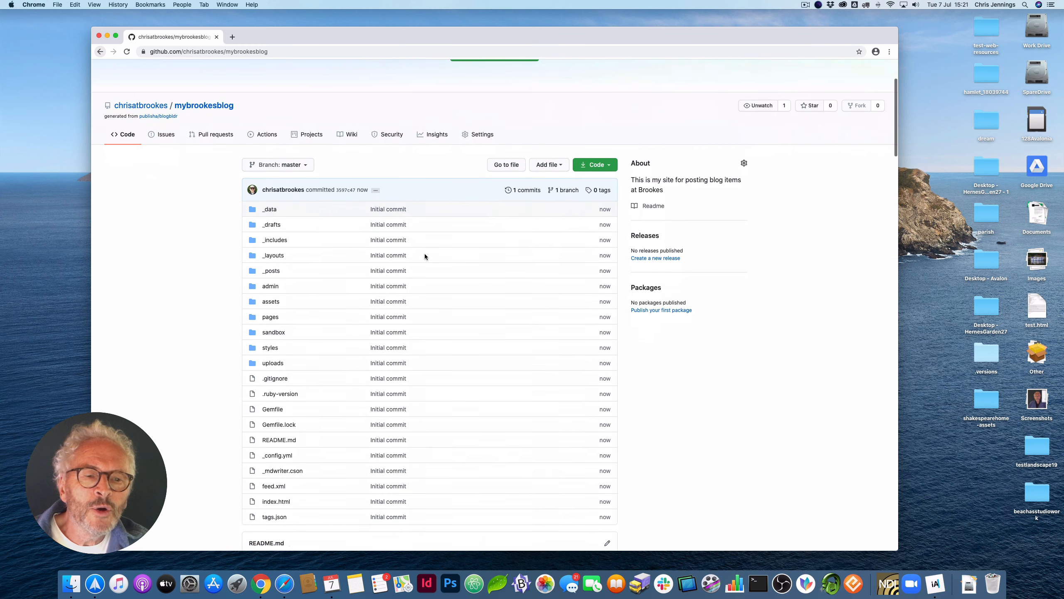
scroll(424, 252, down, 5)
scroll(424, 253, up, 7)
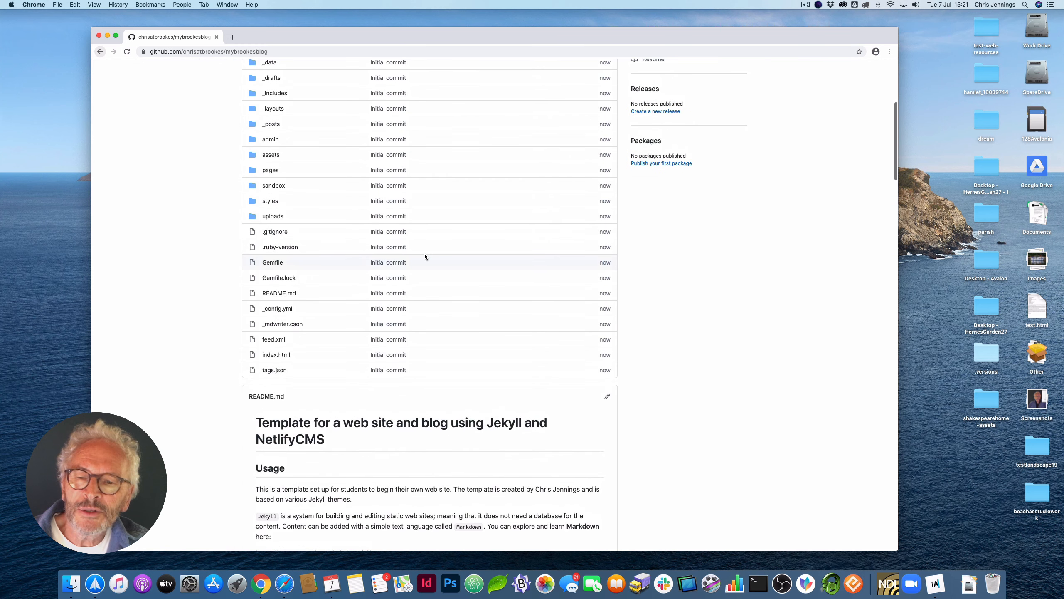
scroll(424, 253, up, 7)
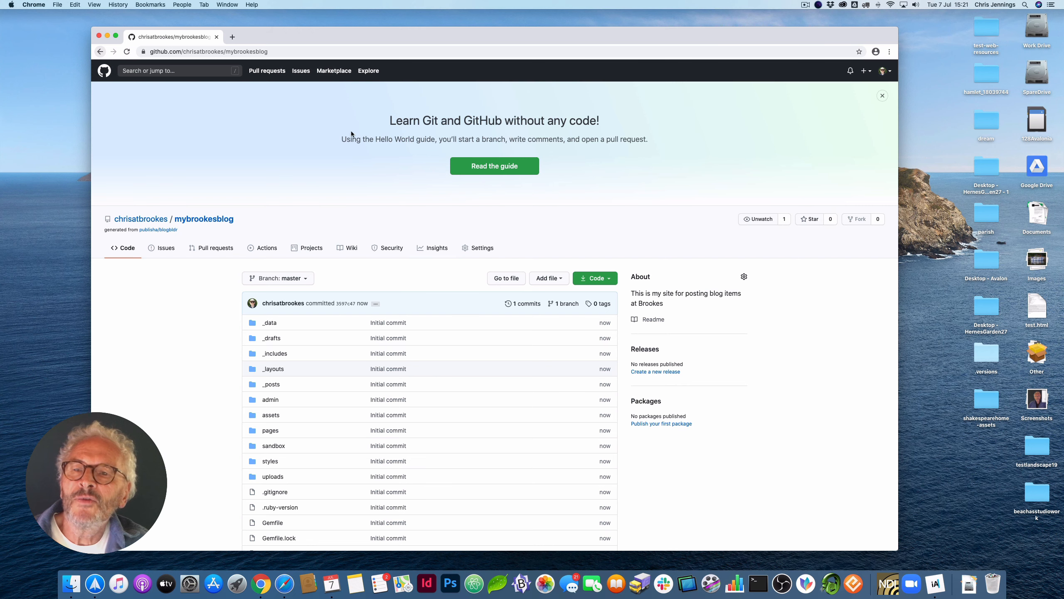
- Open netlify.com in a new tab and go to its login page
click(231, 39)
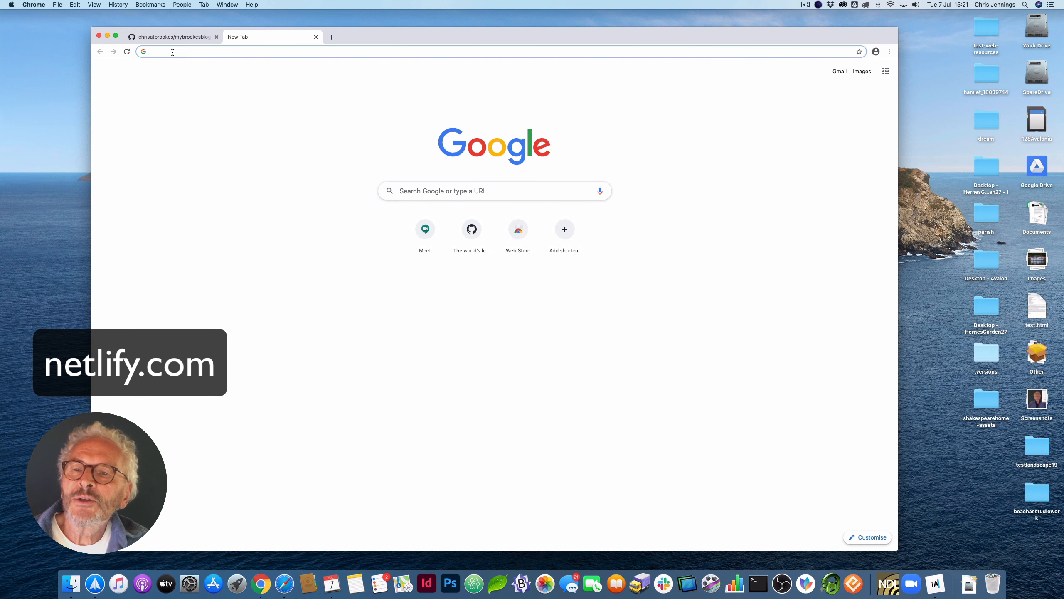
text(ne)
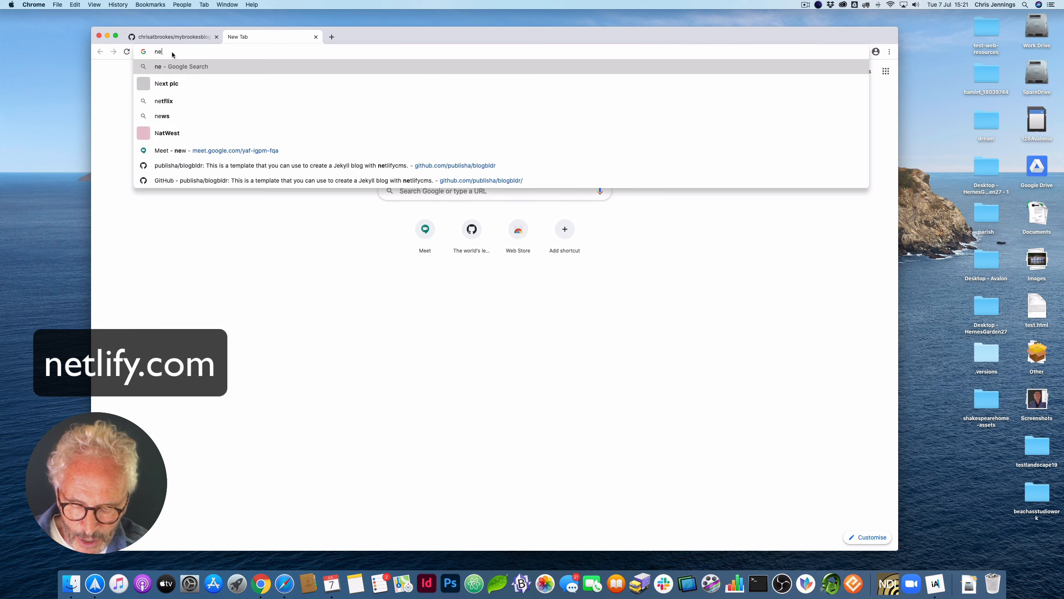
text(tlif)
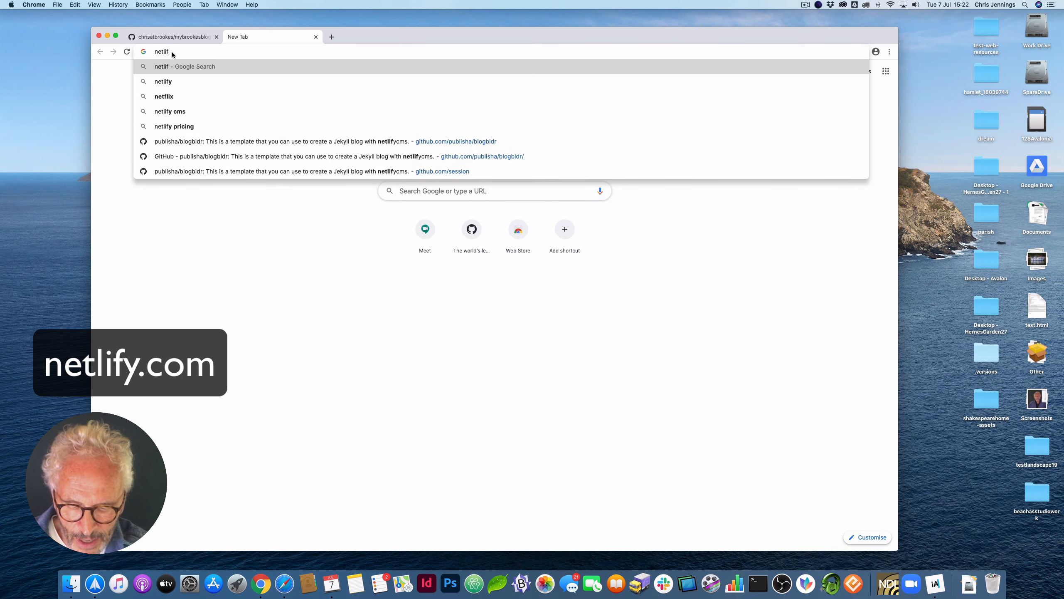
text(y.com)
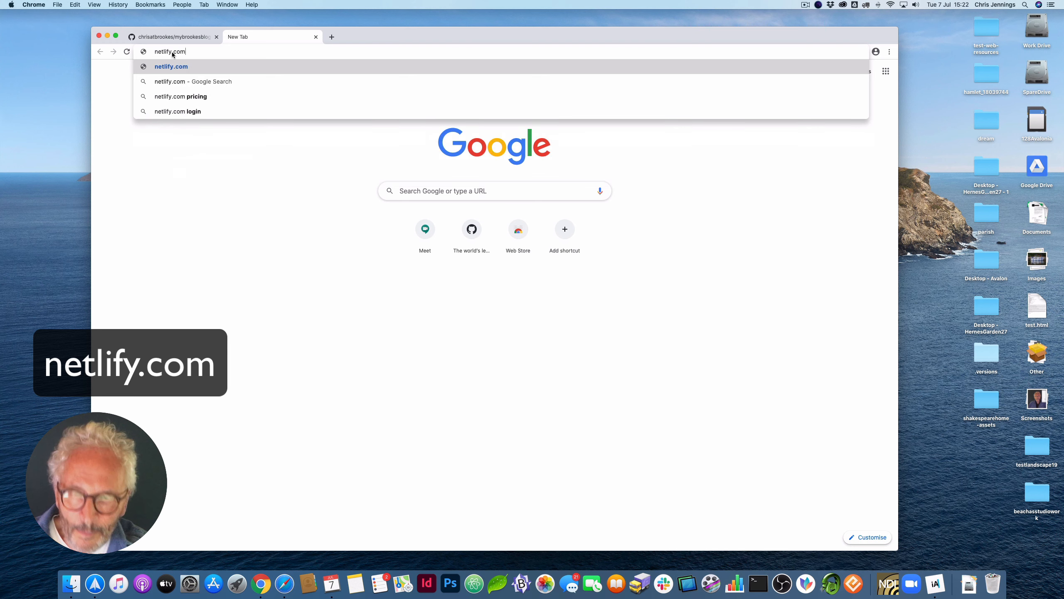
key(Return)
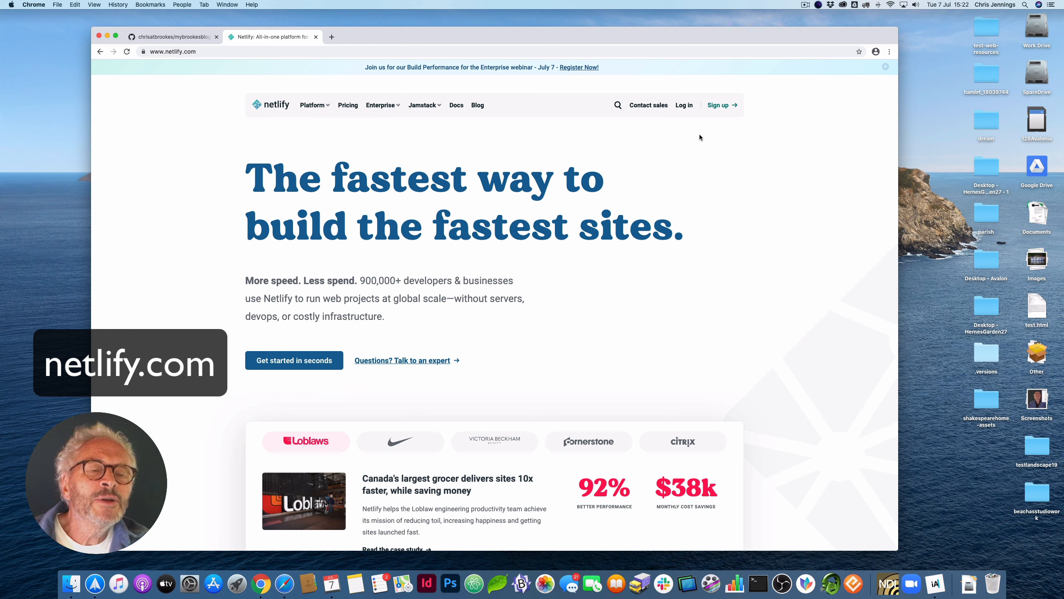
click(685, 106)
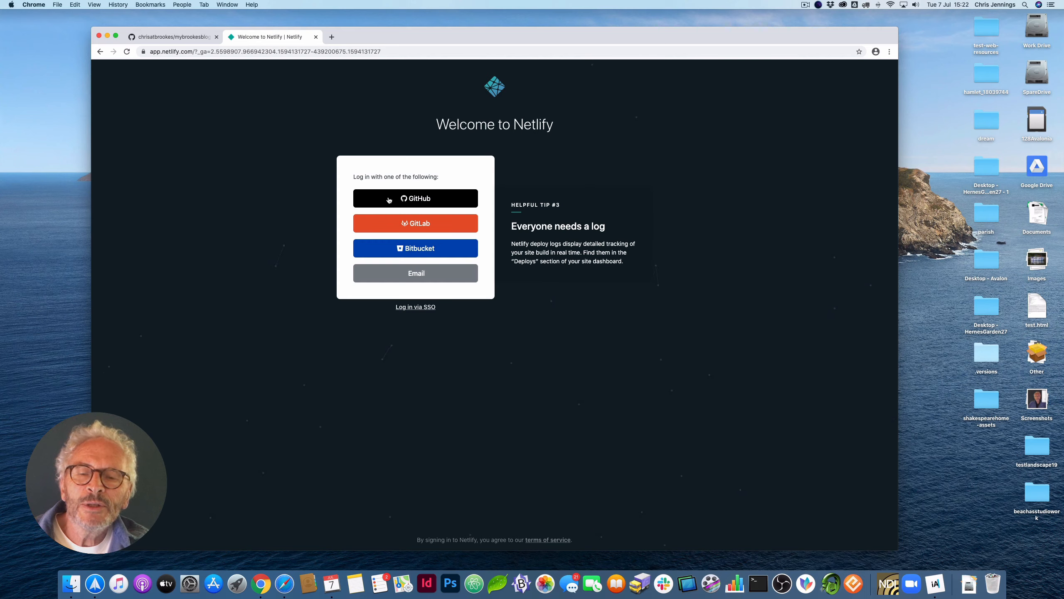
- Log in to Netlify with GitHub and authorize Netlify on the GitHub account
click(387, 197)
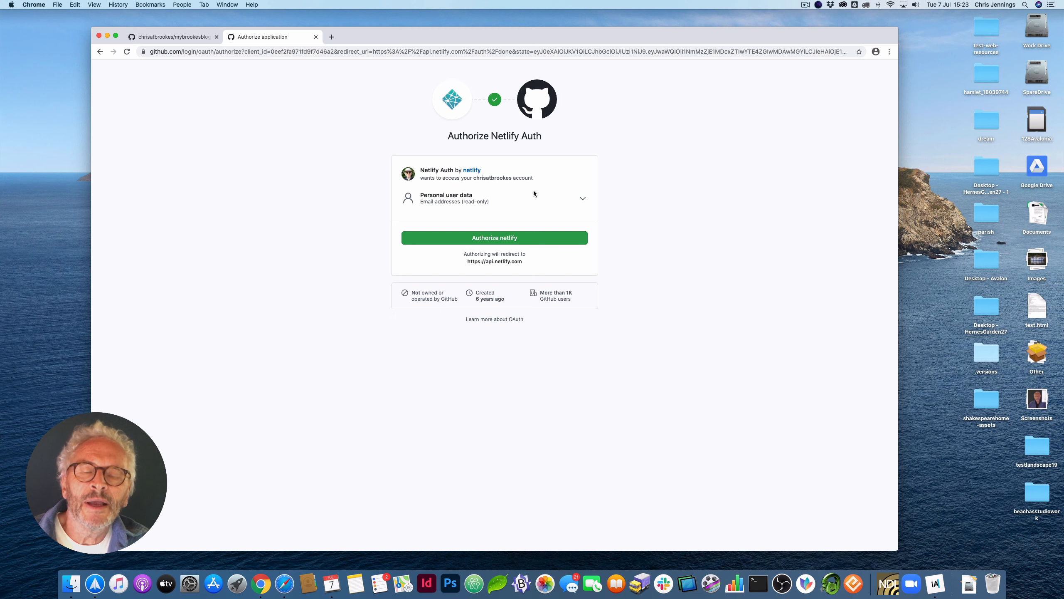
click(466, 240)
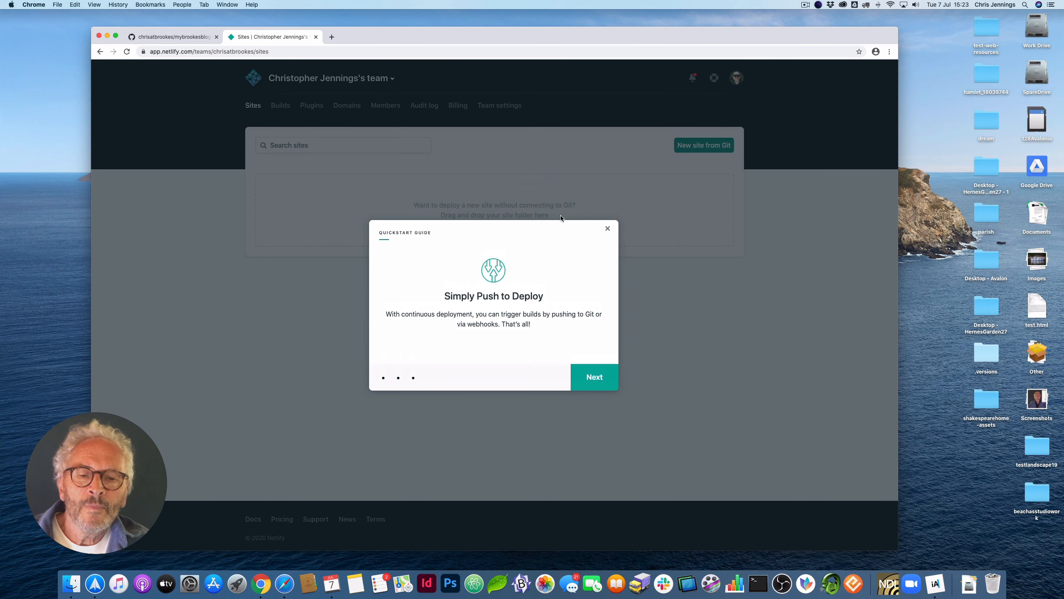
- Step through and close the Netlify quickstart guide, then begin a new site from Git
click(595, 378)
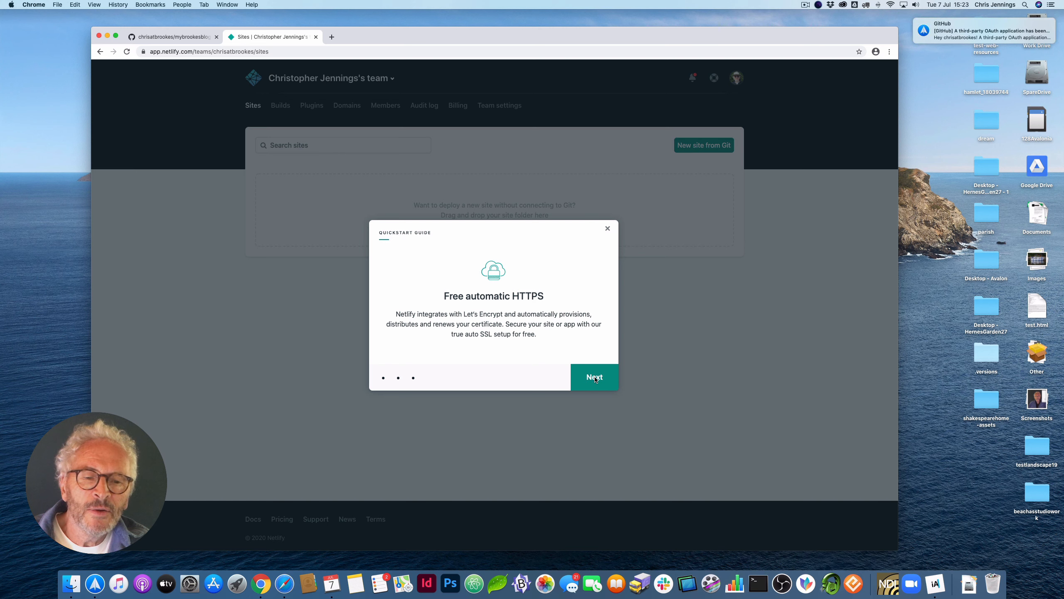
click(595, 378)
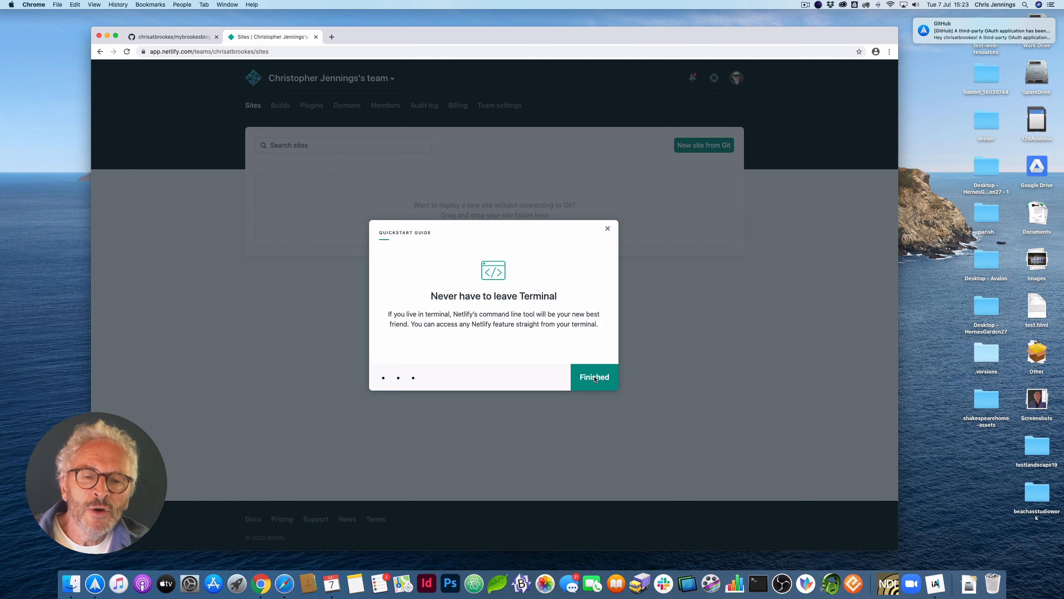
click(595, 378)
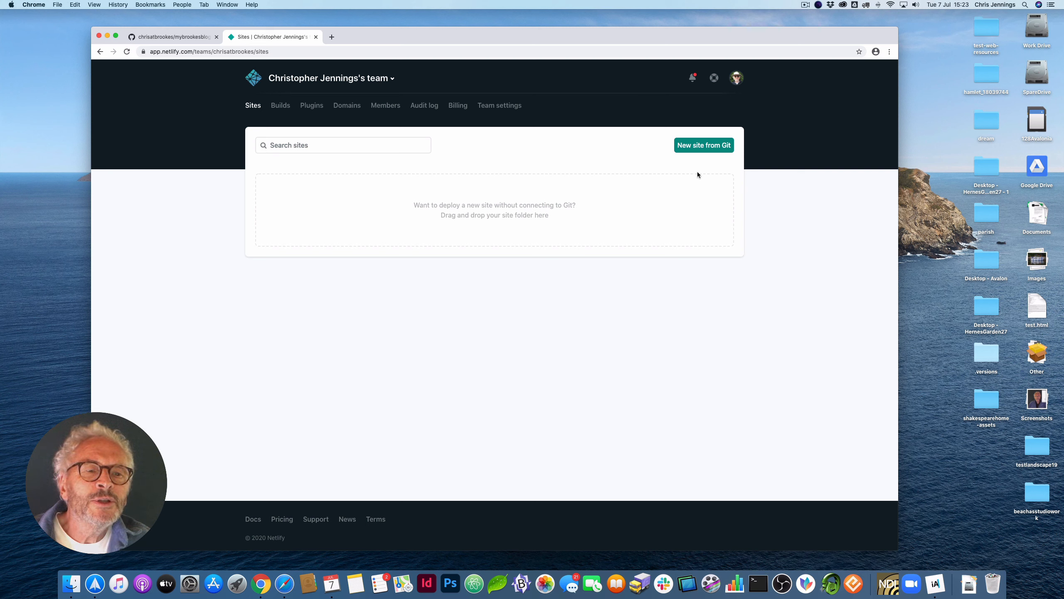
click(699, 150)
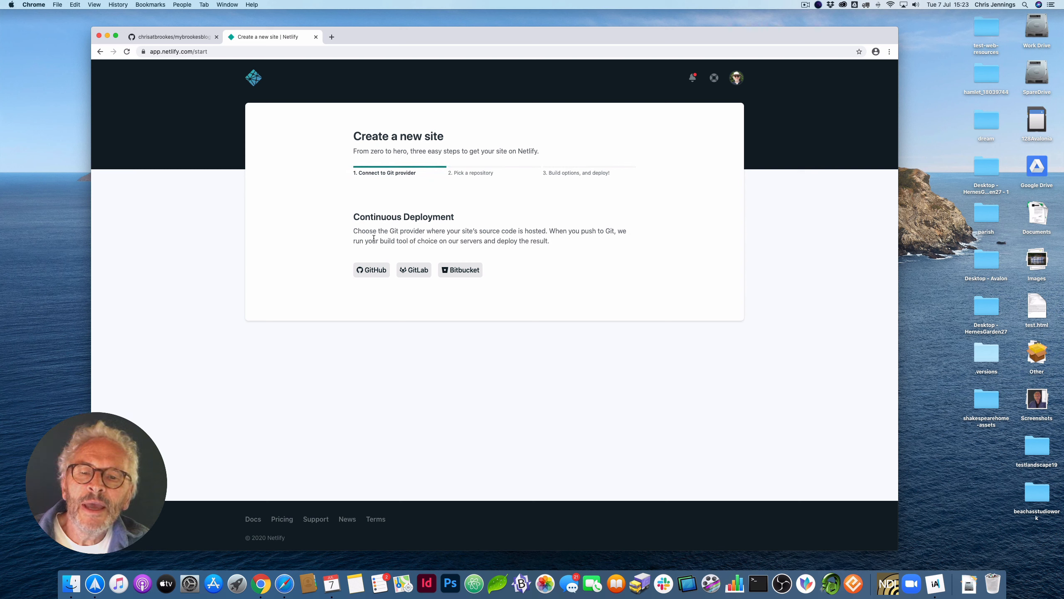
- Choose GitHub as the new site's Git provider and authorize Netlify by Netlify
click(371, 270)
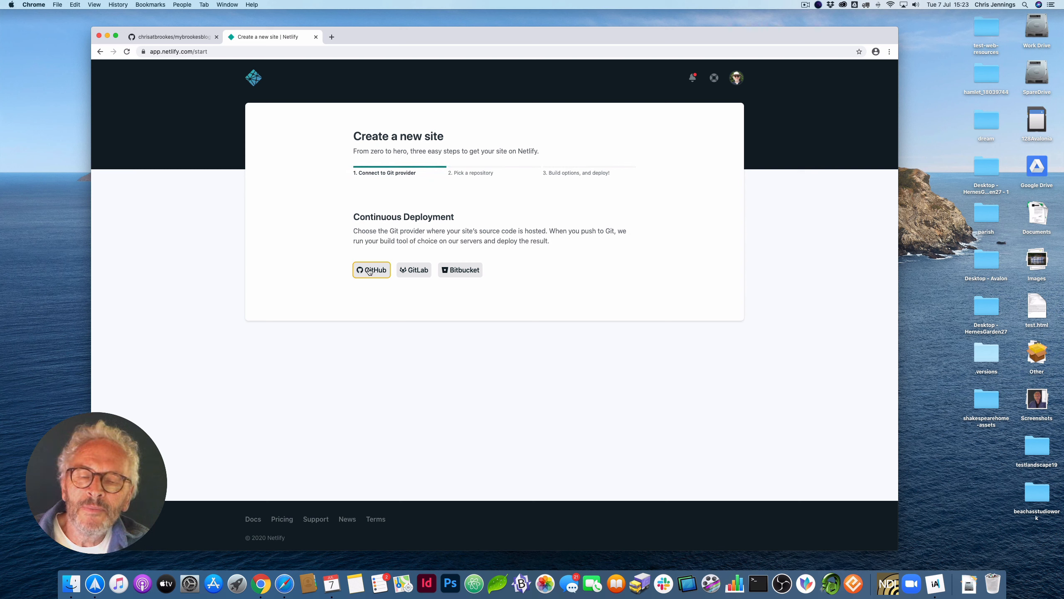
key(Tab)
key(Tab)
key(shift+Tab)
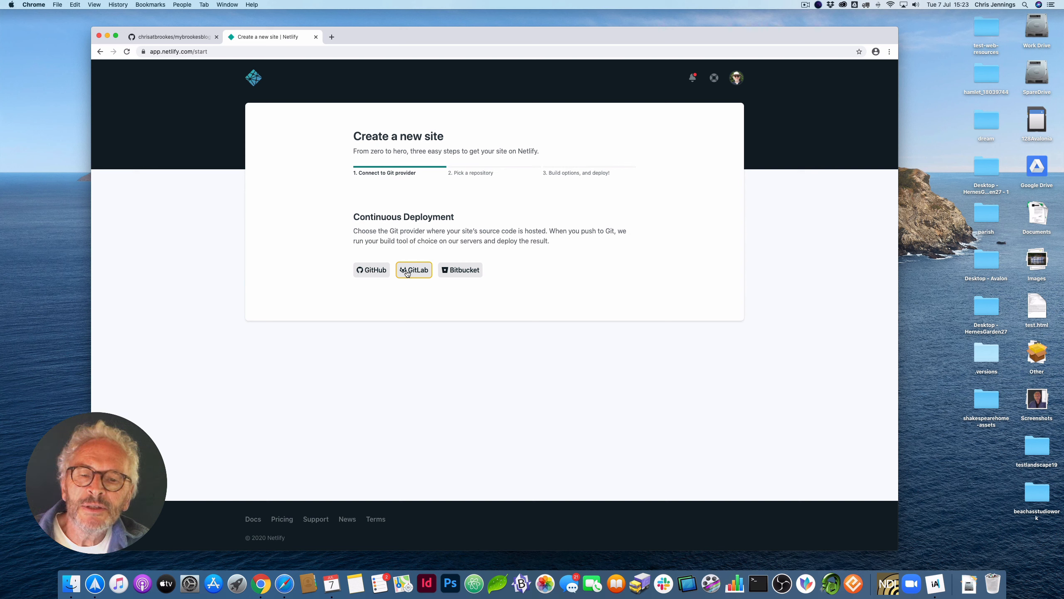
key(shift+Tab)
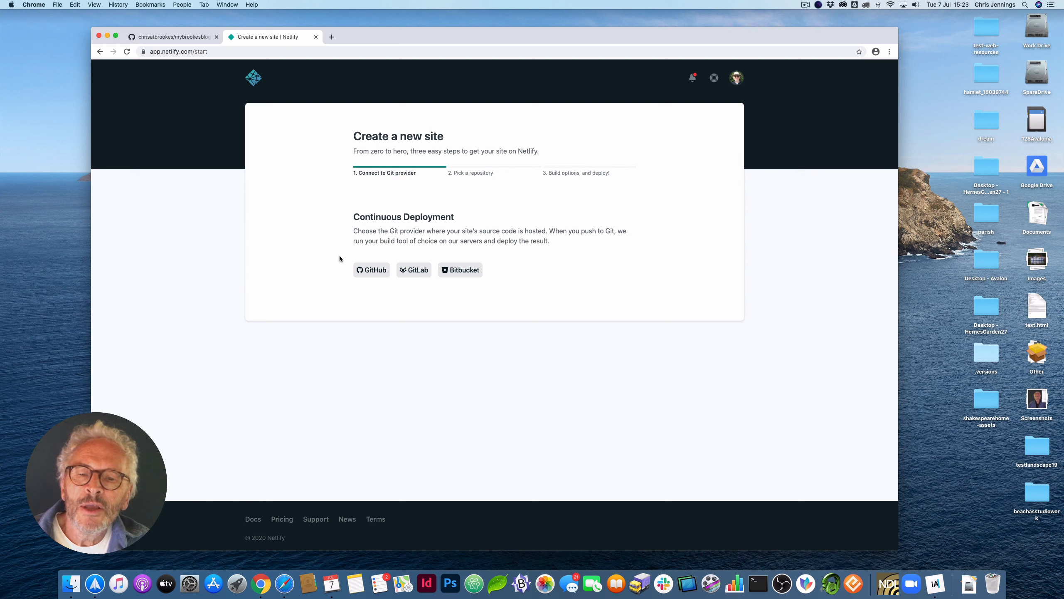
click(371, 270)
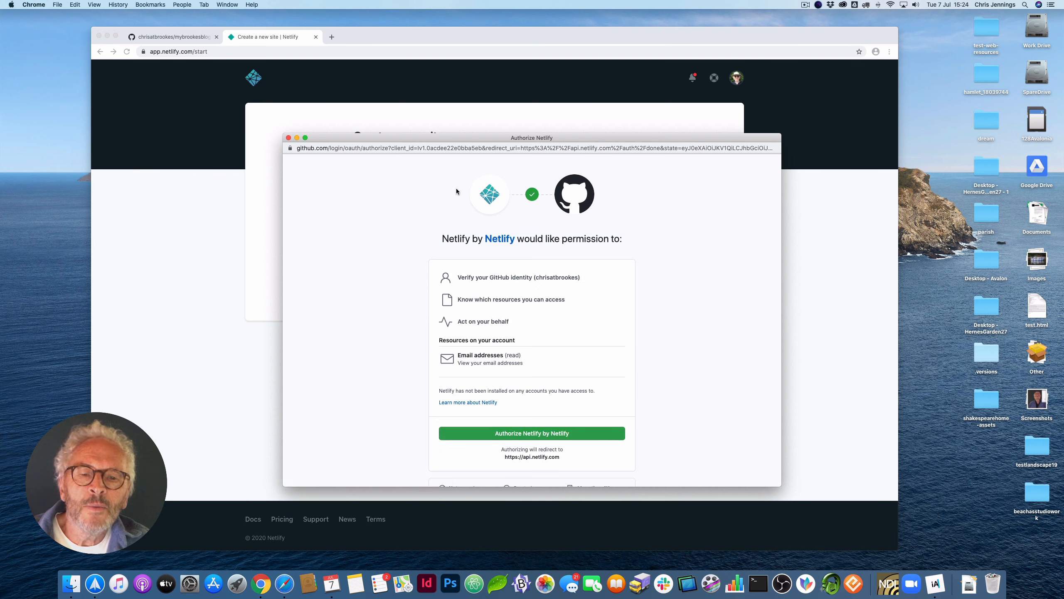
drag(432, 143, 433, 84)
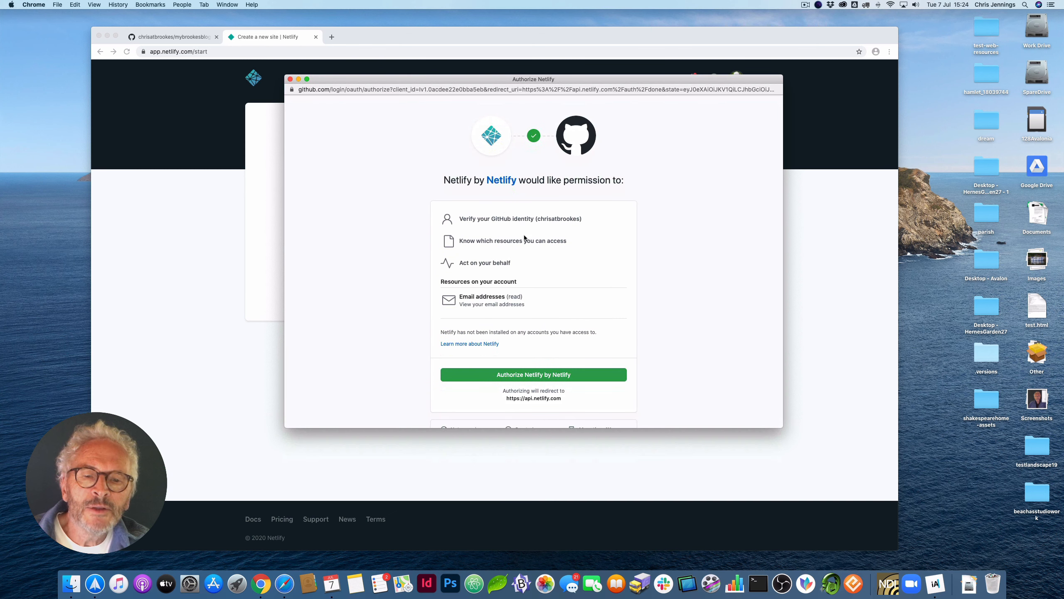
scroll(562, 276, down, 2)
scroll(562, 276, up, 2)
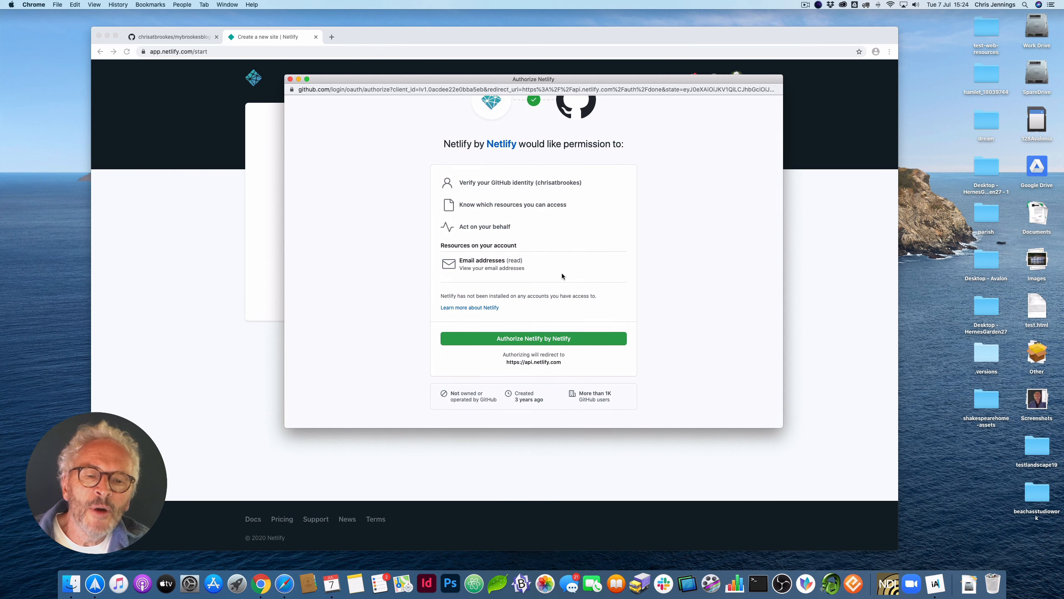
scroll(562, 275, down, 2)
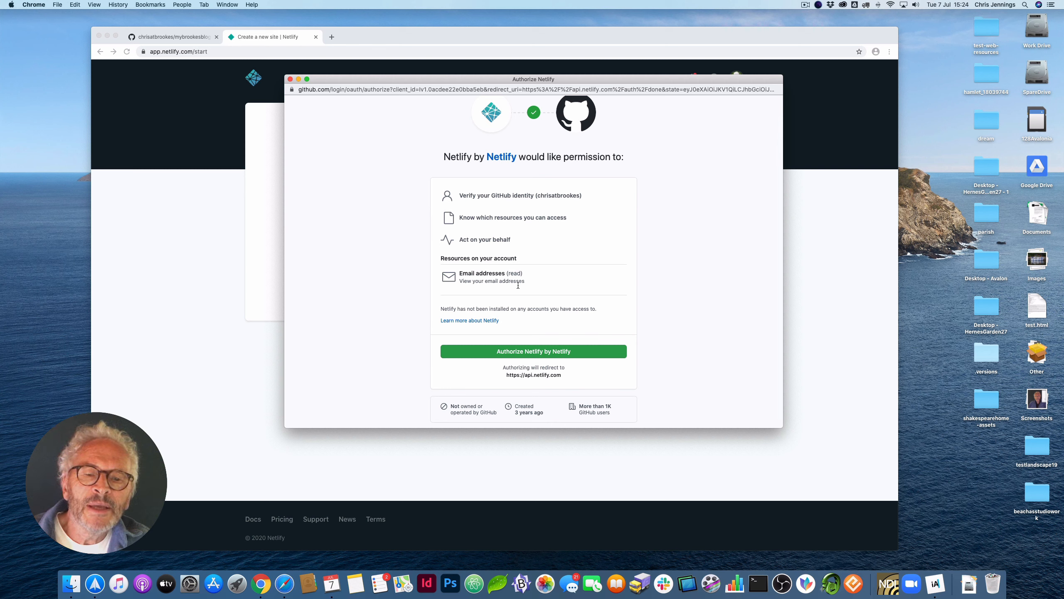
click(542, 354)
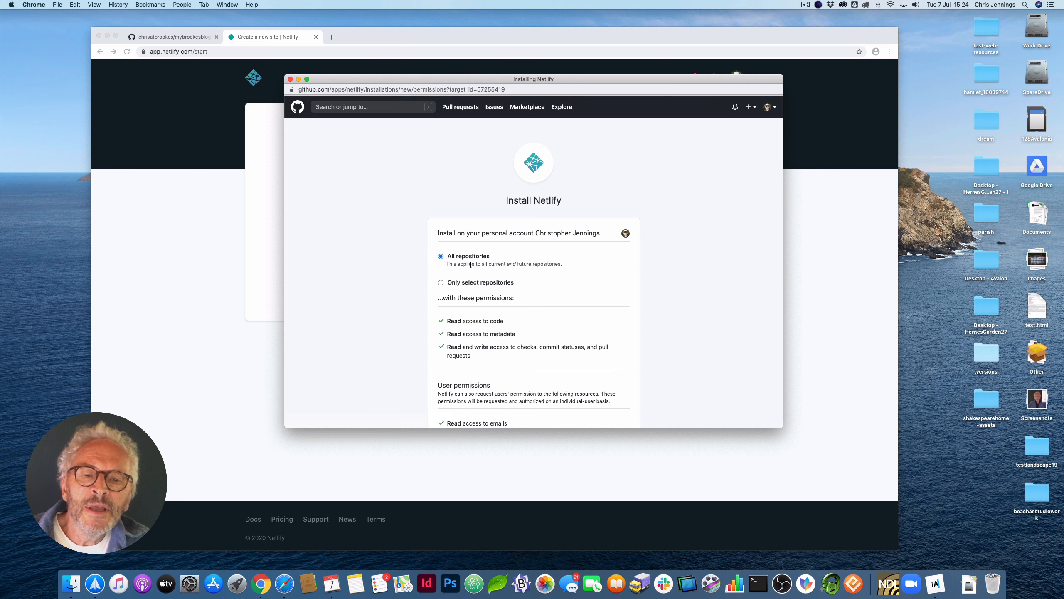
- Install the Netlify GitHub app with access to all repositories
scroll(403, 237, down, 3)
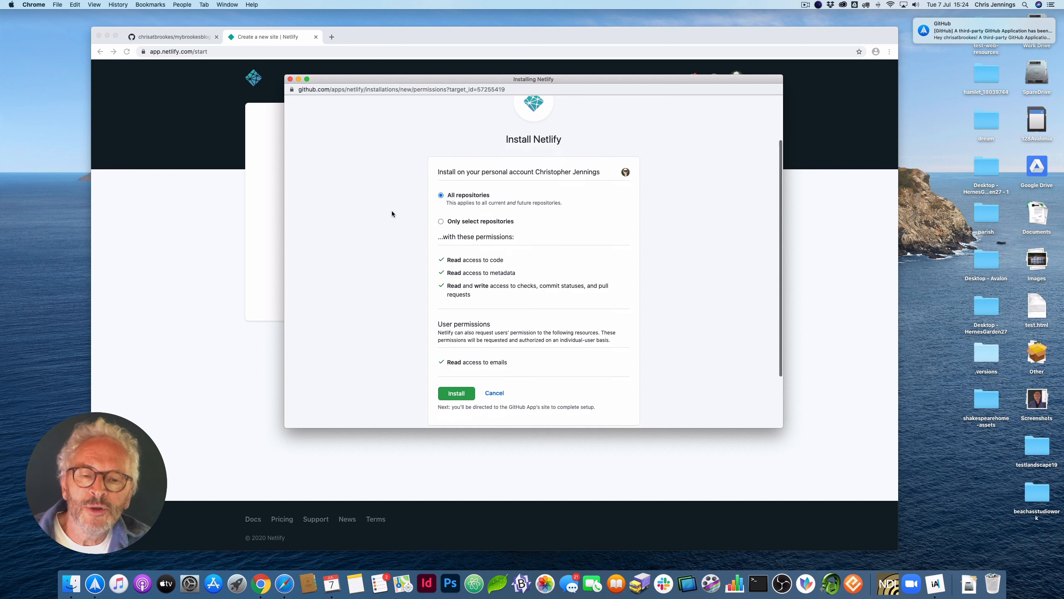
scroll(391, 213, down, 3)
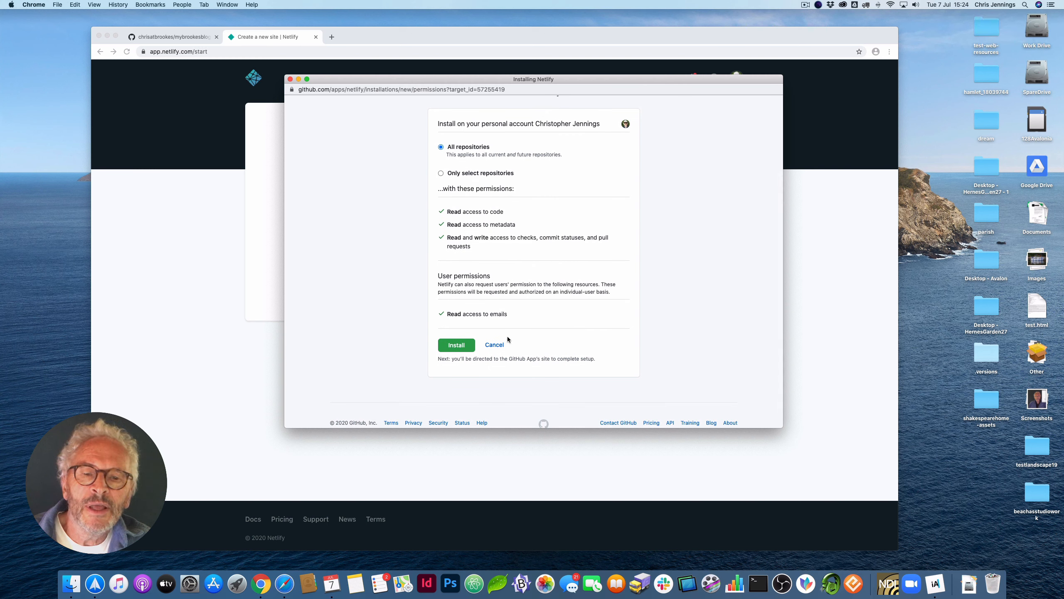
click(459, 345)
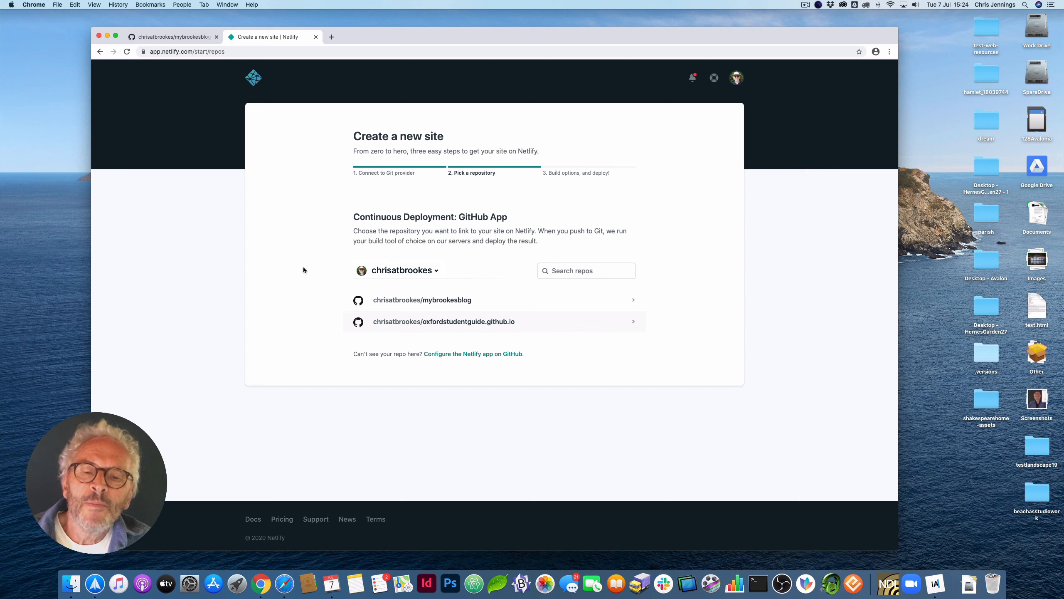
- Deploy the mybrookesblog repository with build command jekyll build and publish directory _site/
click(439, 301)
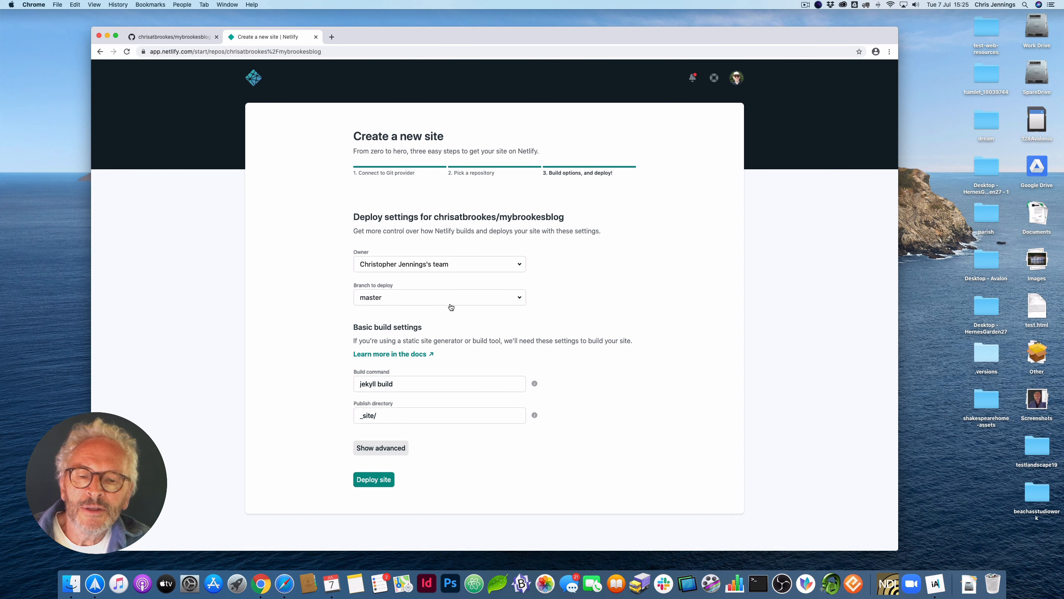
scroll(450, 308, down, 2)
scroll(451, 307, down, 1)
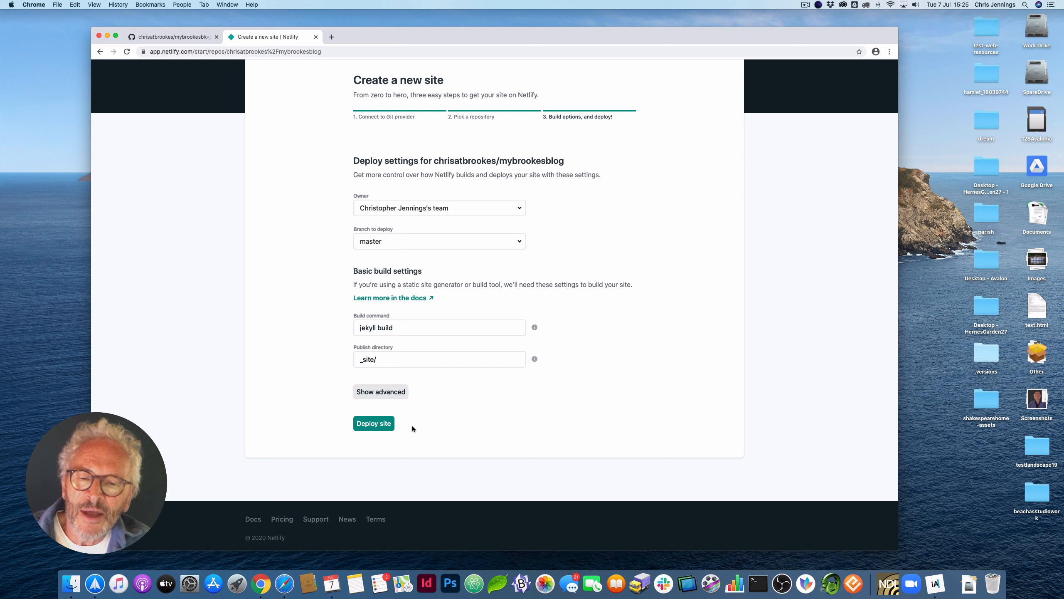
click(387, 425)
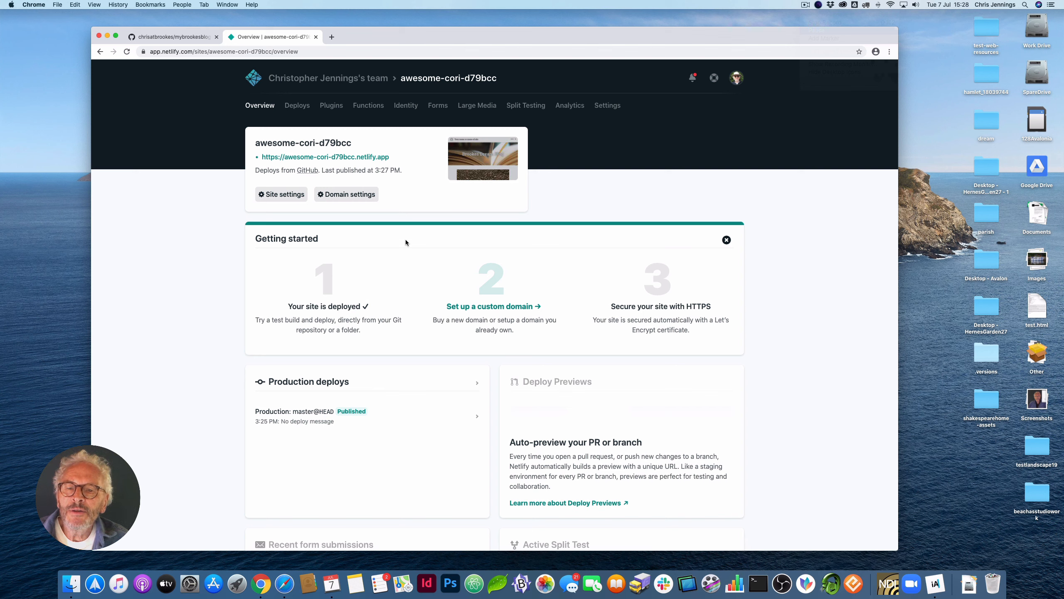
- Open the live Brookes Dream Blog in a new tab, browse it, then return to Overview
right_click(477, 157)
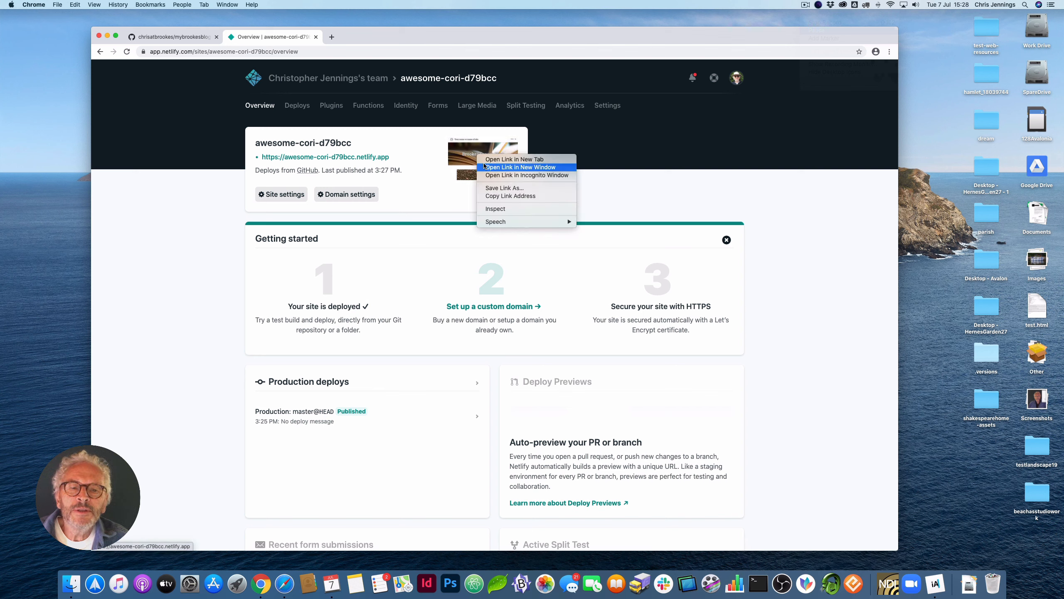
click(484, 161)
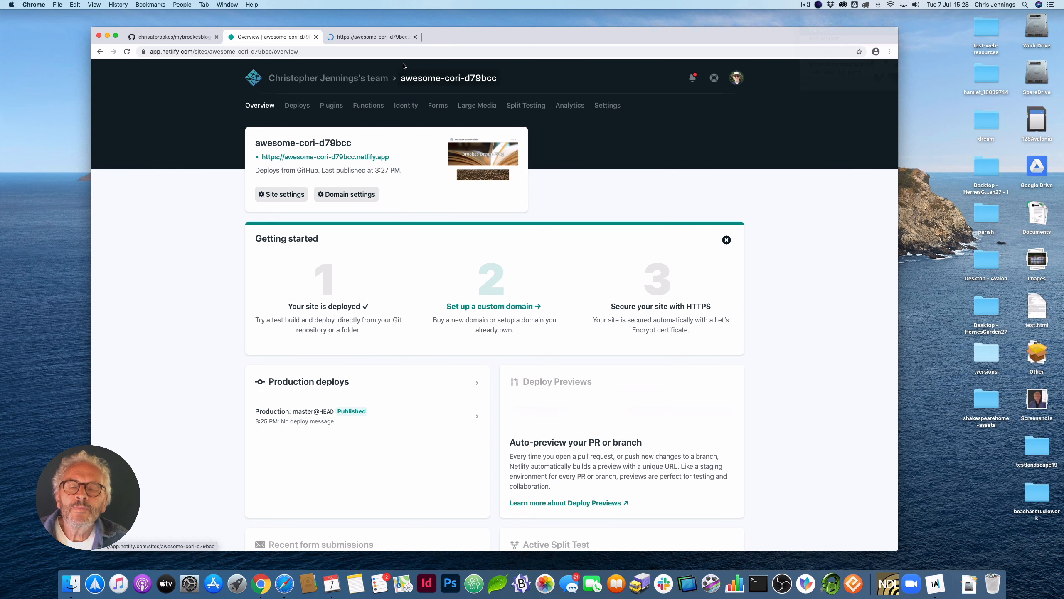
click(377, 37)
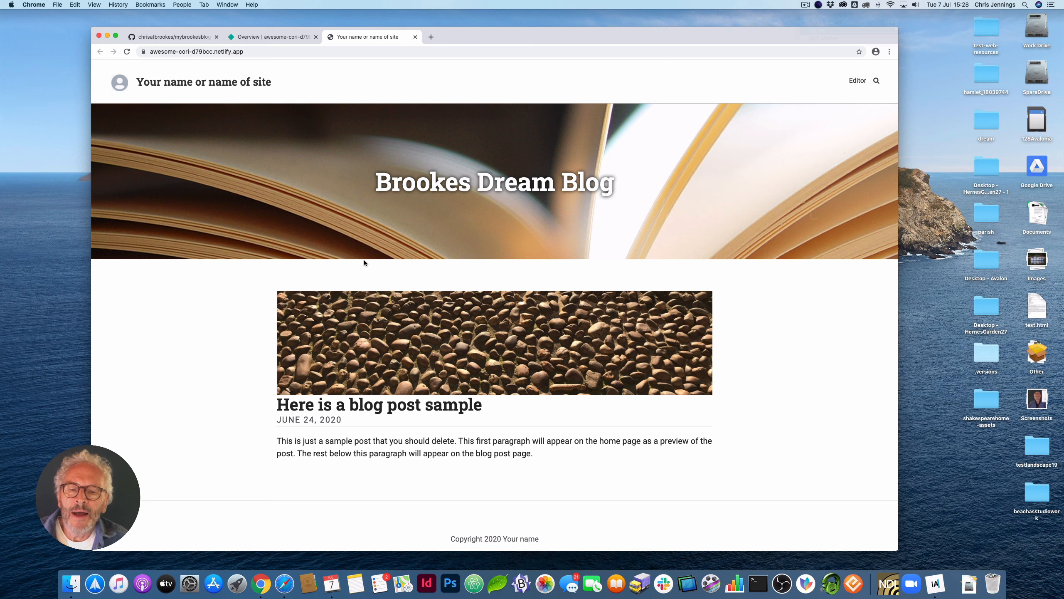
scroll(364, 262, down, 3)
scroll(365, 263, up, 3)
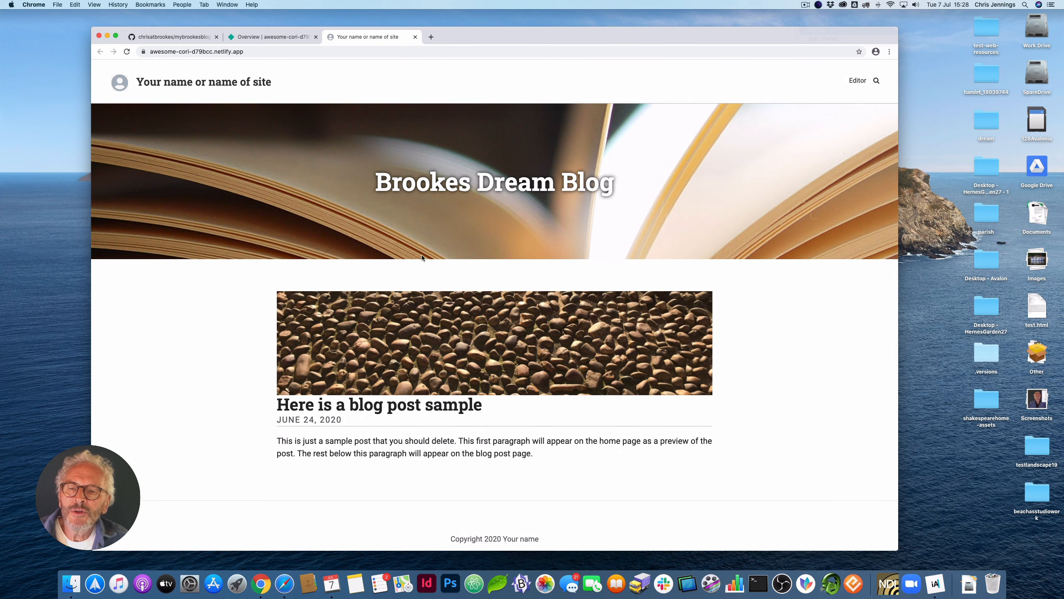
scroll(422, 257, down, 2)
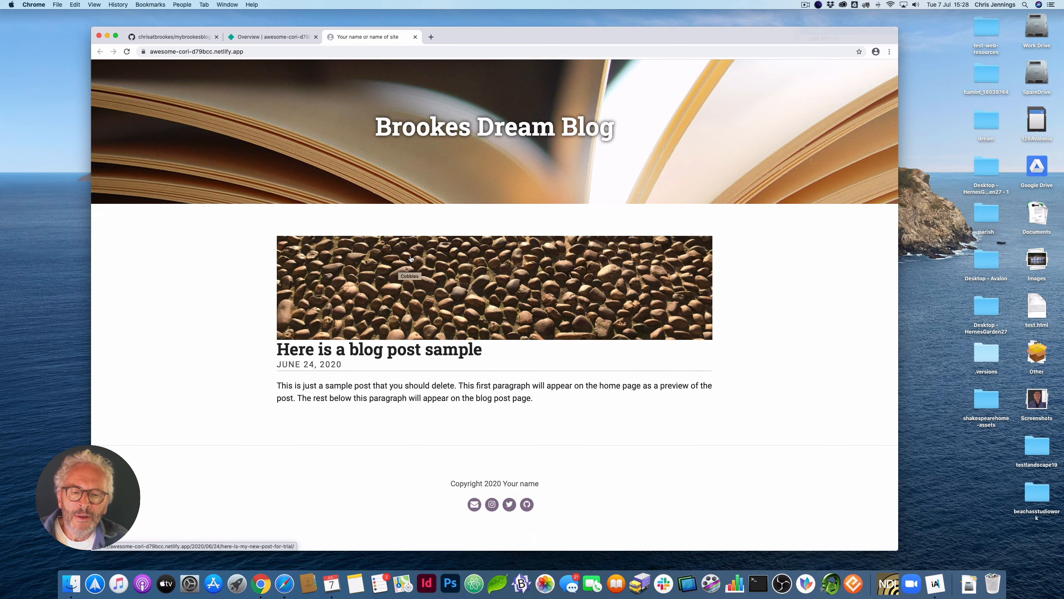
scroll(412, 258, up, 2)
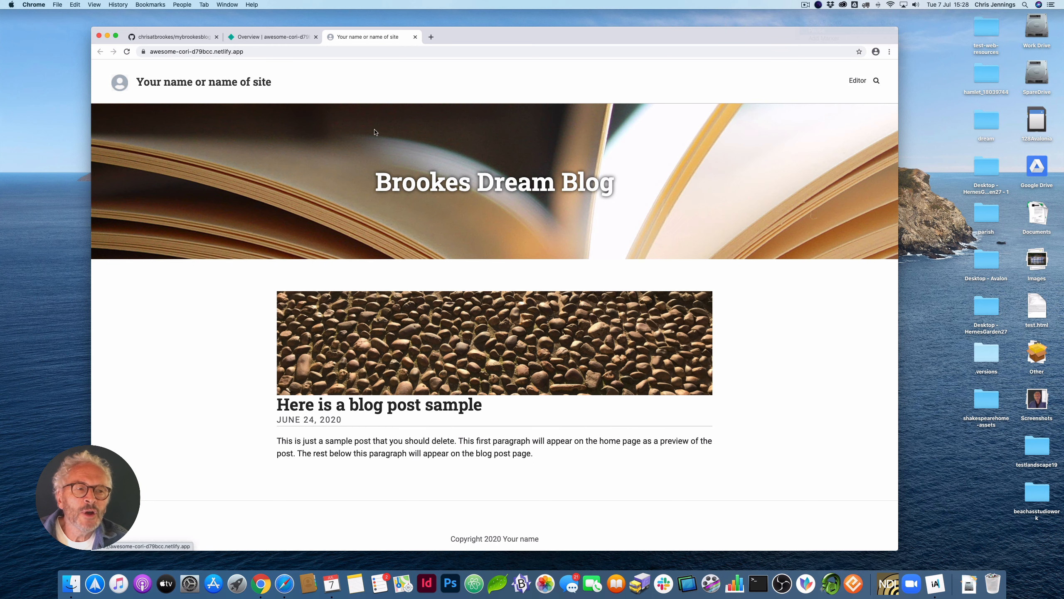
scroll(458, 201, down, 3)
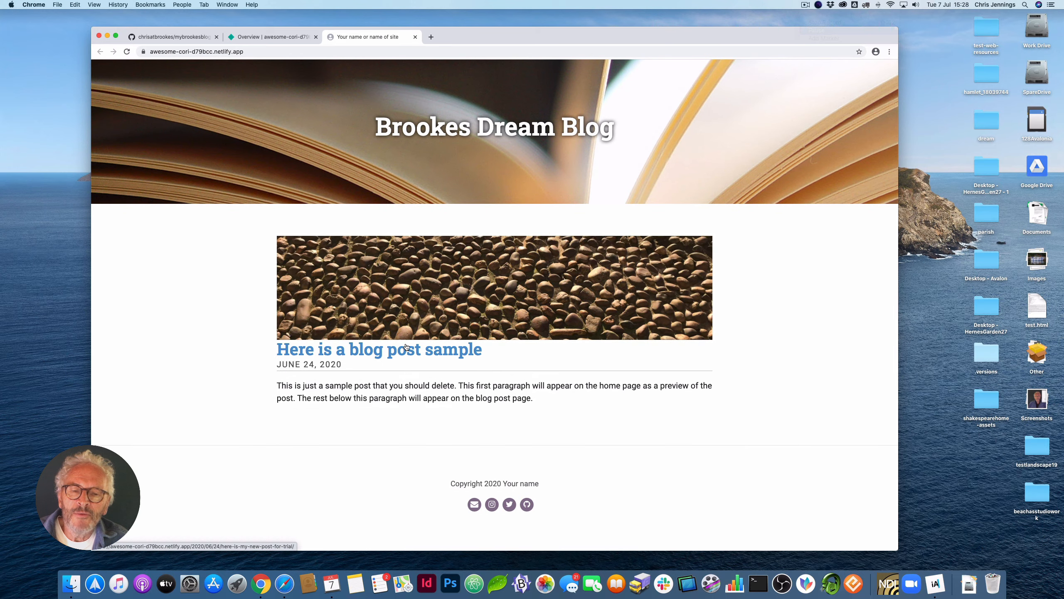
scroll(406, 347, up, 3)
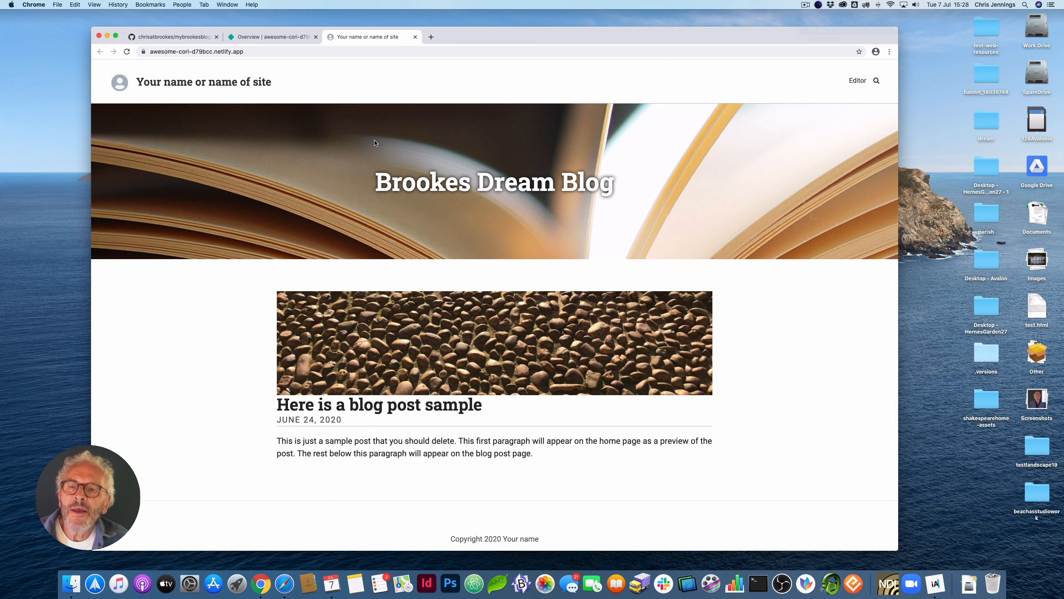
click(275, 38)
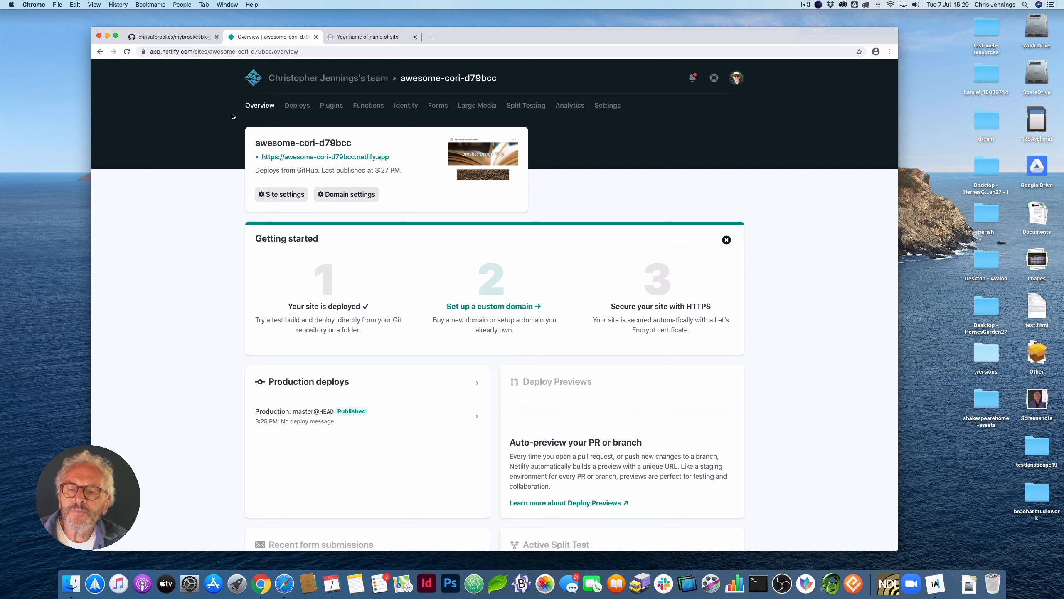
- Open the Change site name form in Site settings for awesome-cori-d79bcc
click(286, 196)
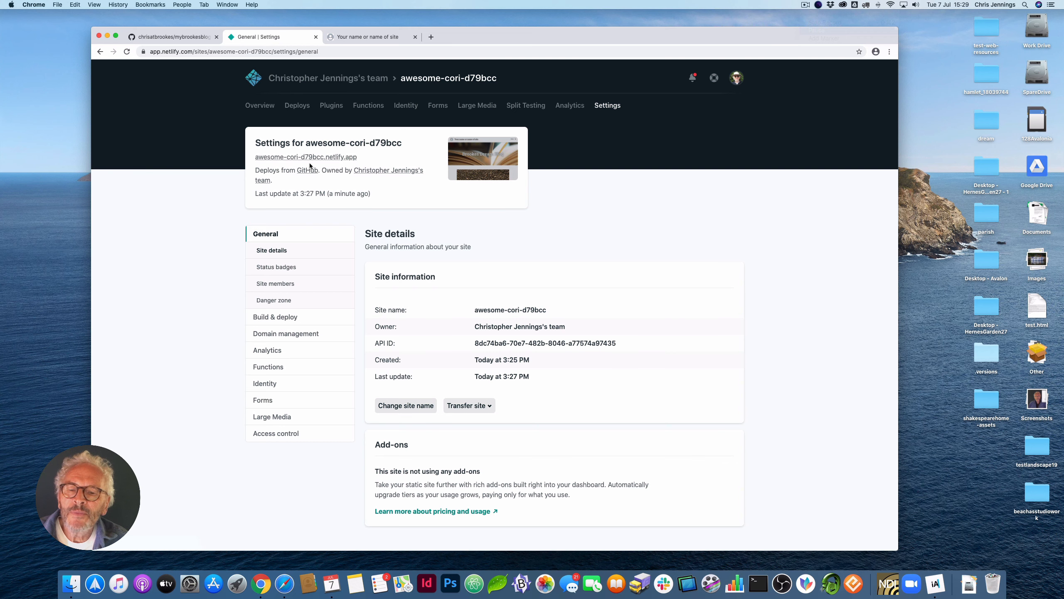
scroll(299, 181, down, 3)
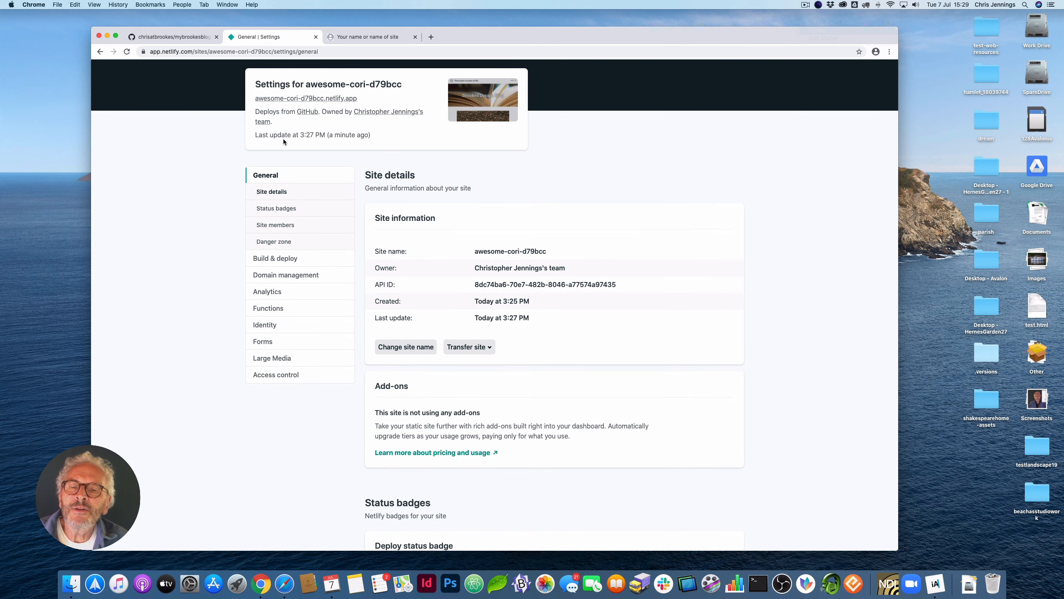
click(332, 209)
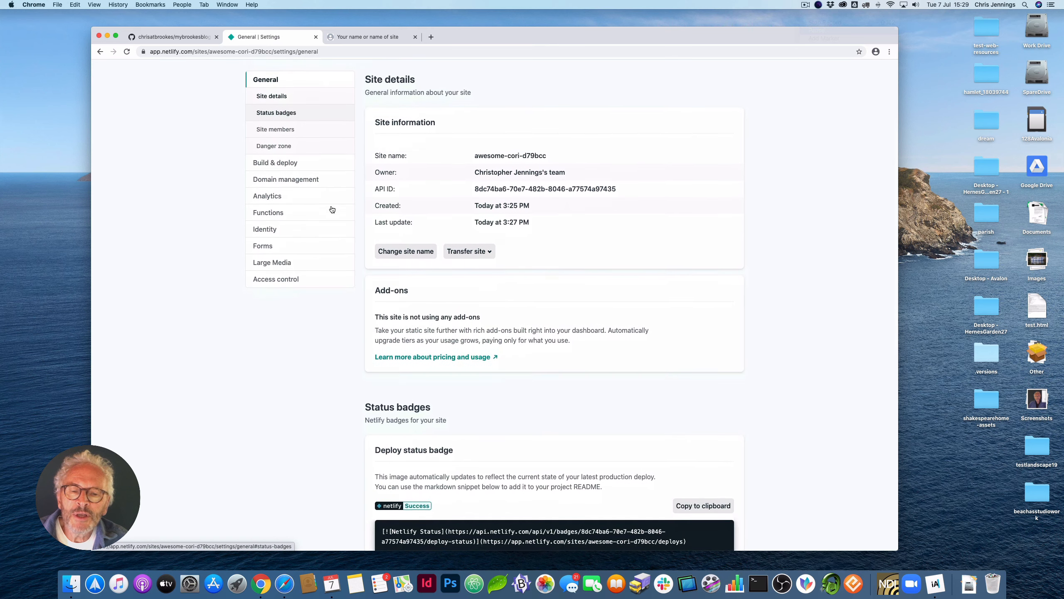
click(413, 247)
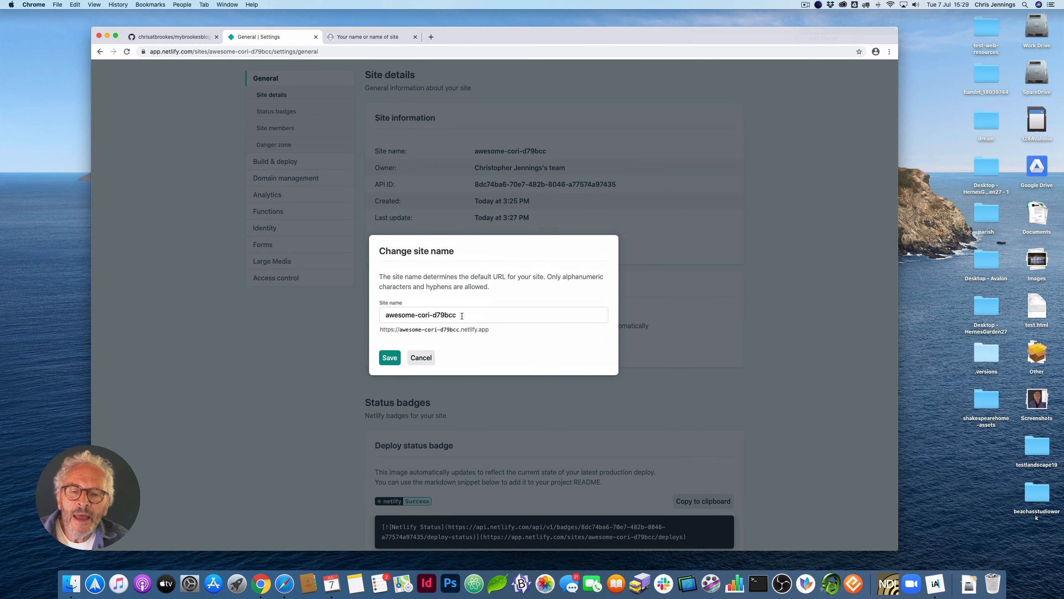
- Replace awesome-cori-d79bcc with a name based on the owner's name and try saving it
drag(462, 315, 367, 314)
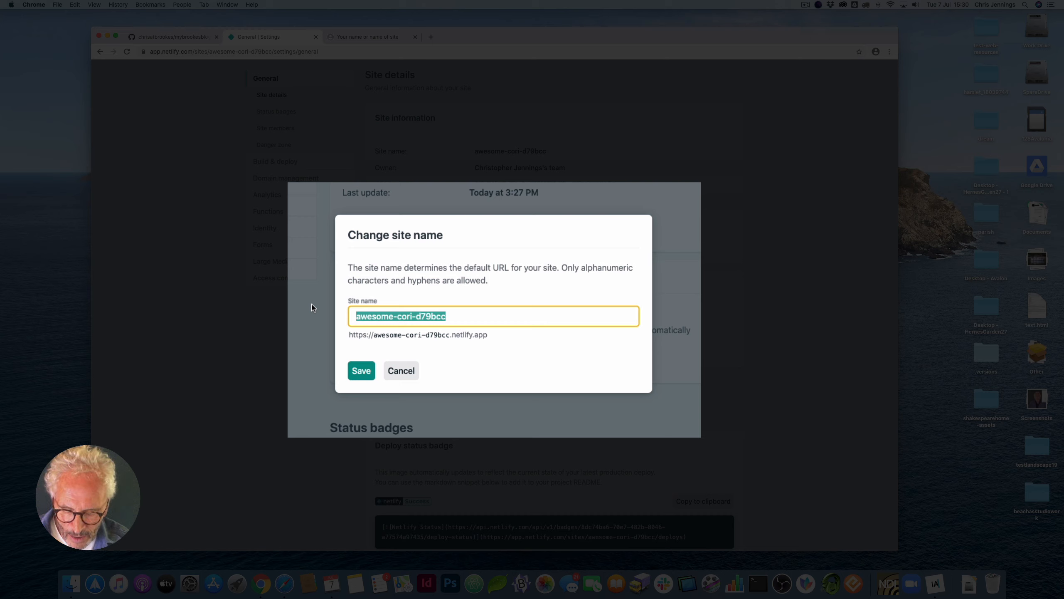
text(chris)
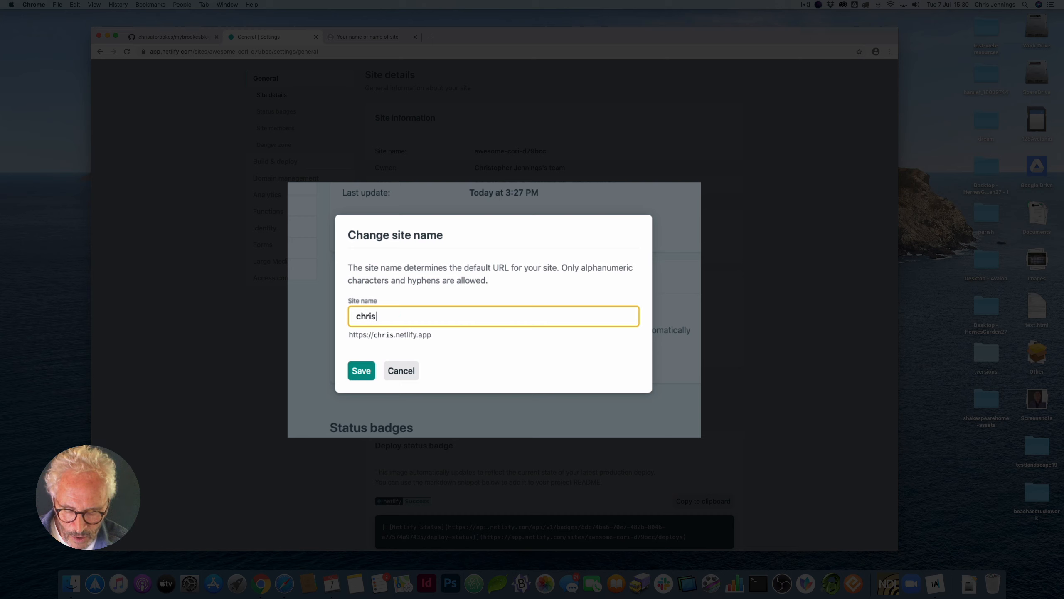
text(jennings)
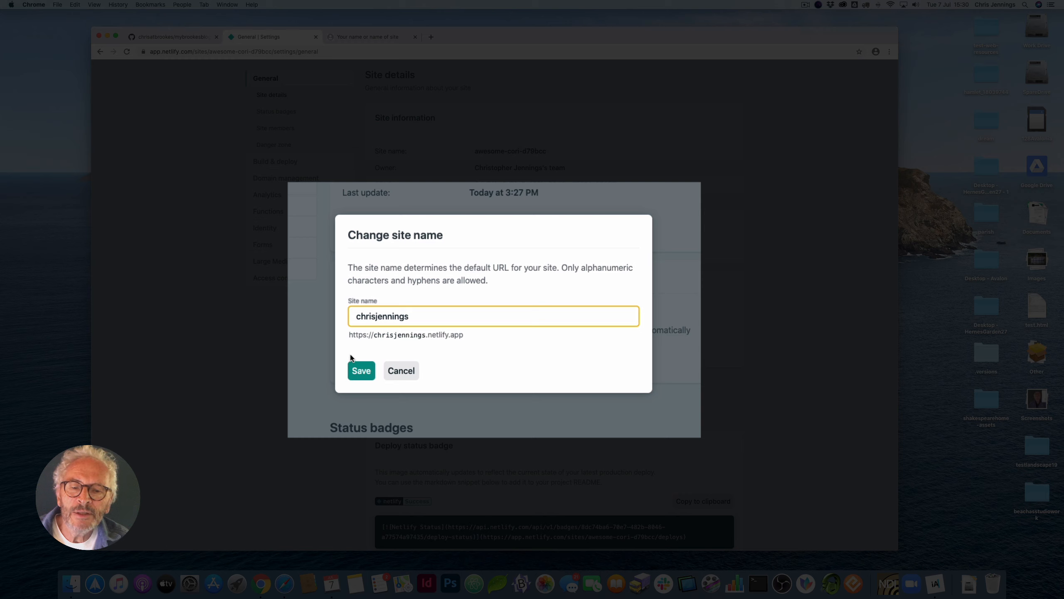
click(358, 370)
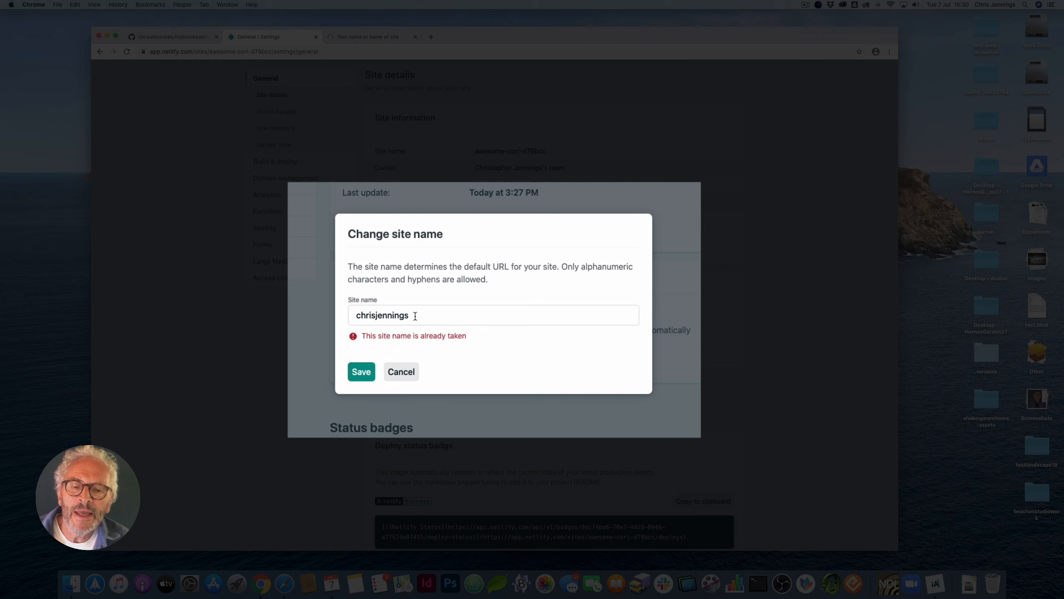
- Replace the rejected site name with luckypudding and save it
drag(415, 316, 354, 316)
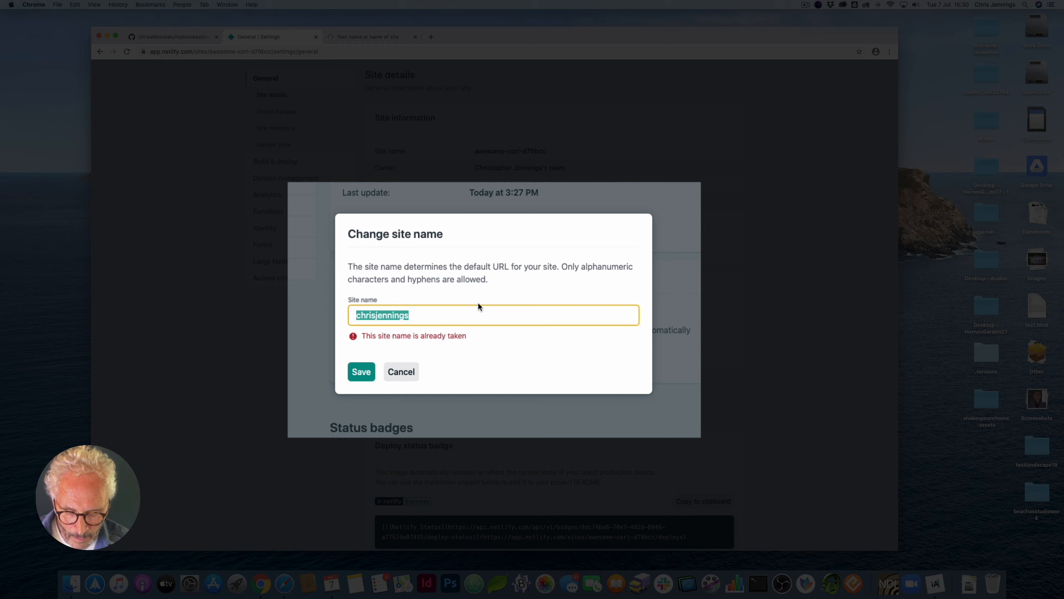
text(luc)
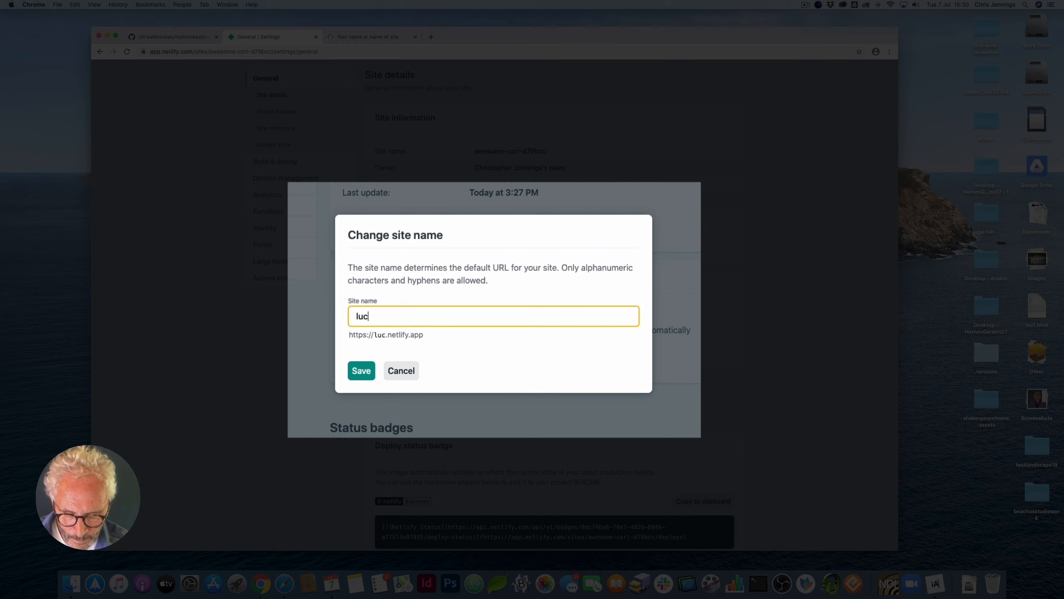
text(kypudding)
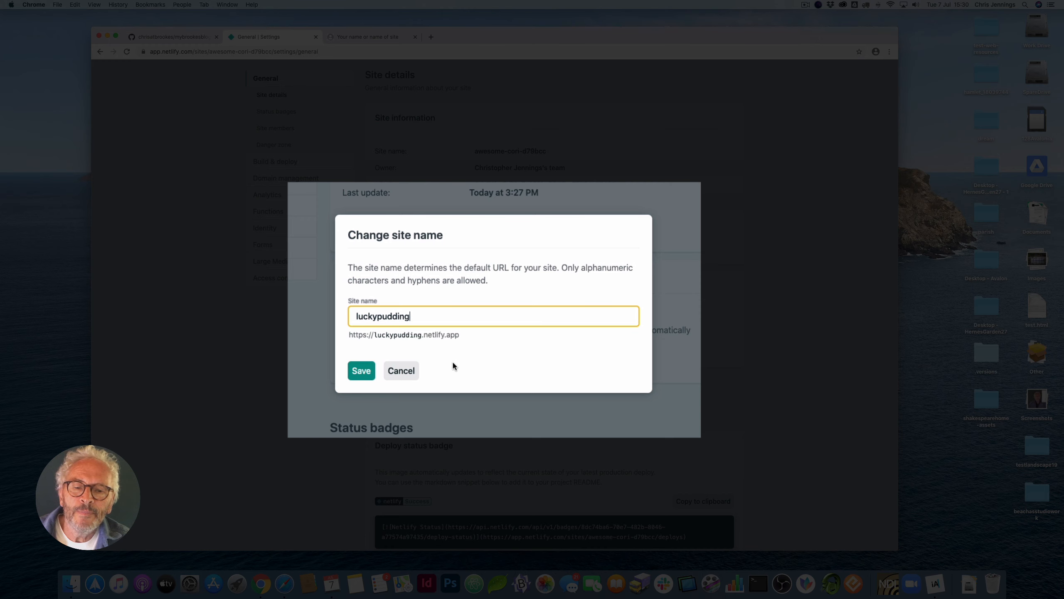
click(361, 370)
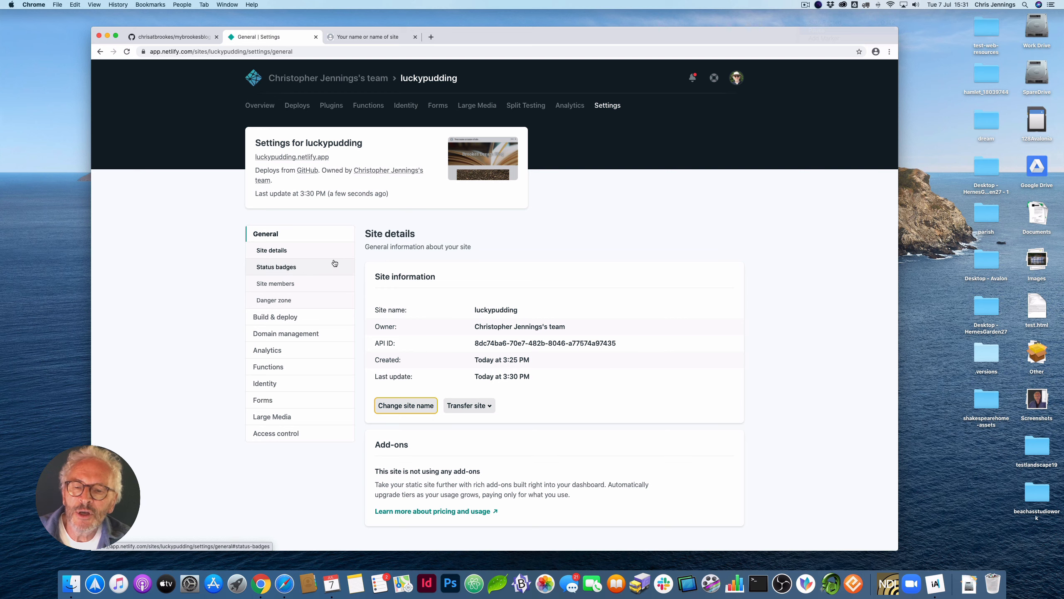
- Show luckypudding's Access control settings with its empty OAuth provider list
scroll(327, 277, down, 3)
scroll(272, 268, down, 3)
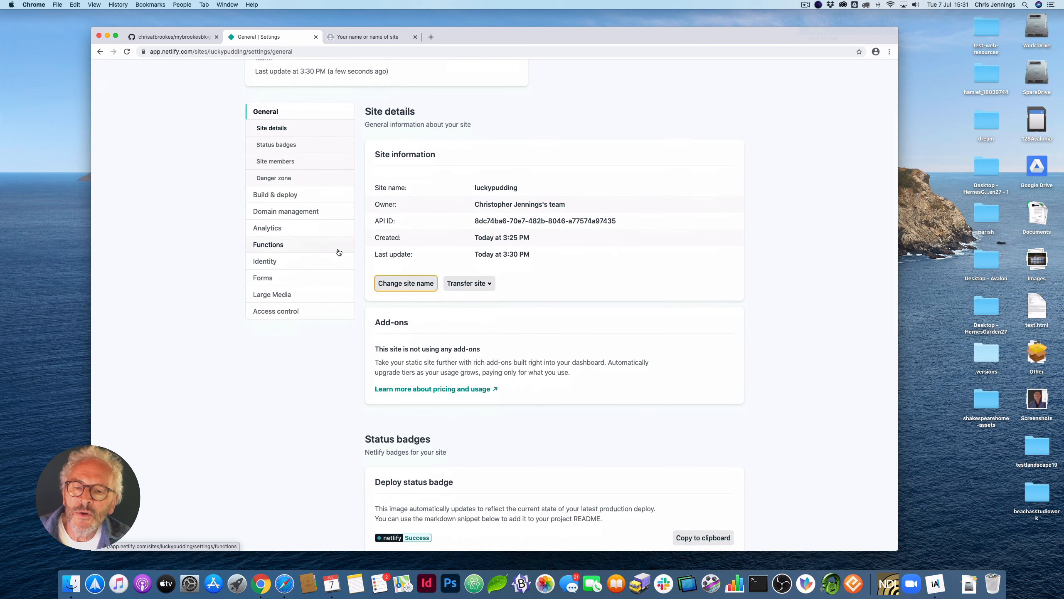
click(292, 292)
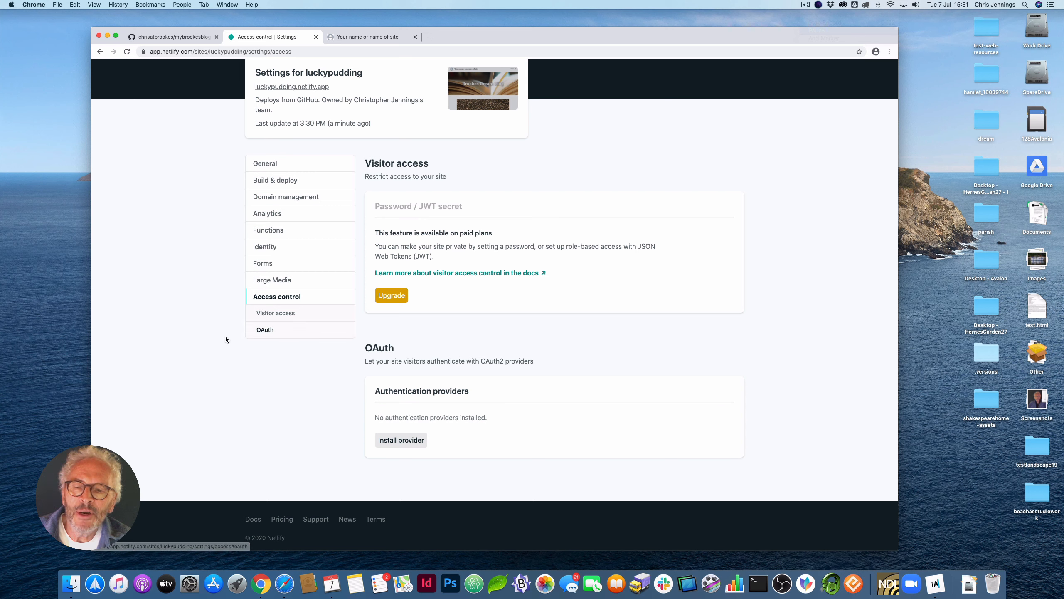
- Start installing an authentication provider, then switch to the mybrookesblog GitHub tab
click(407, 441)
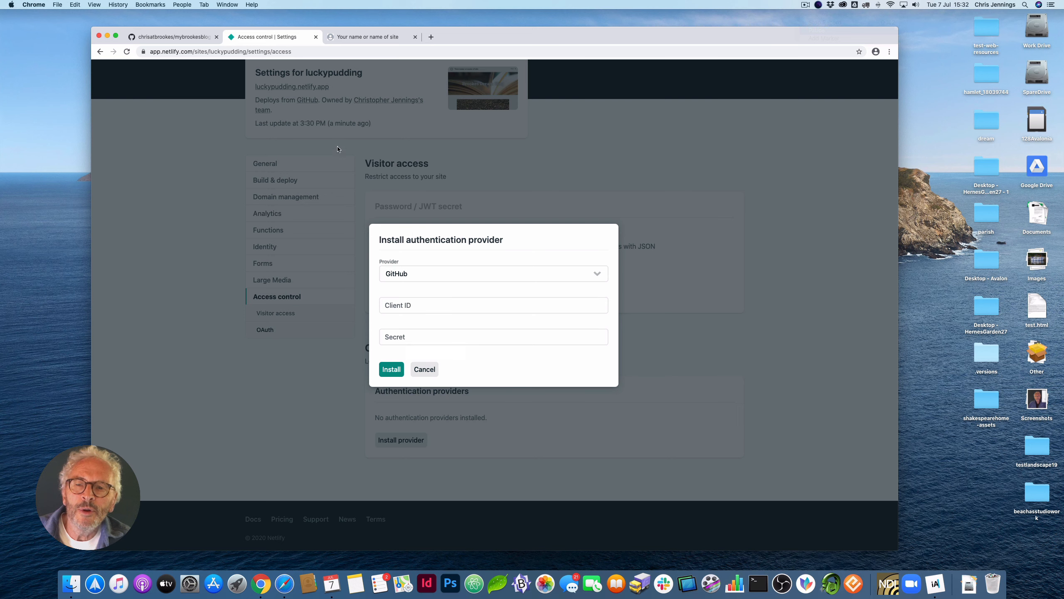
click(176, 38)
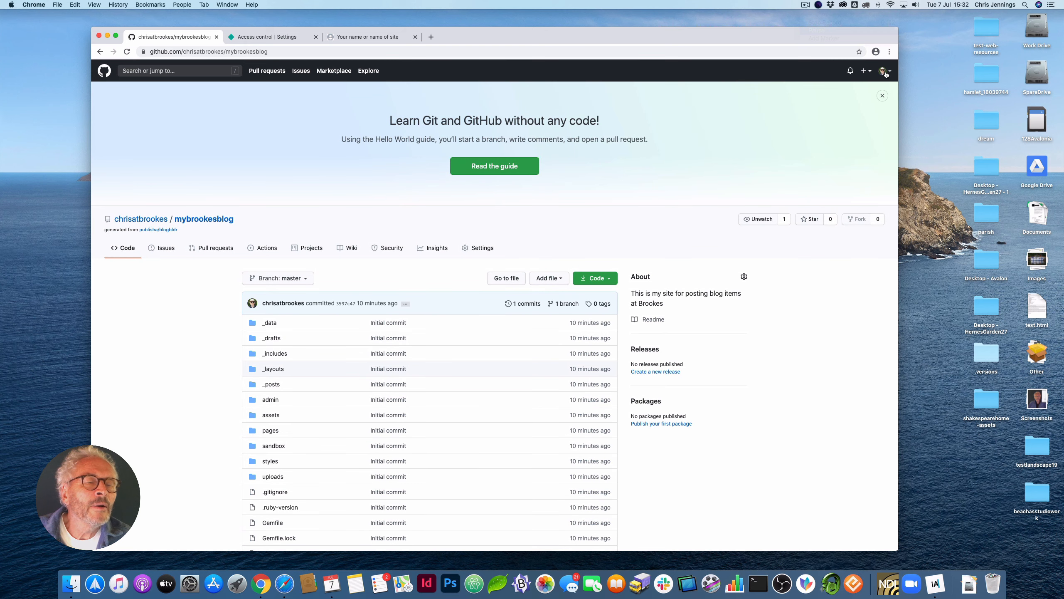
- Go to GitHub Developer settings > OAuth Apps and start registering a new application
click(886, 74)
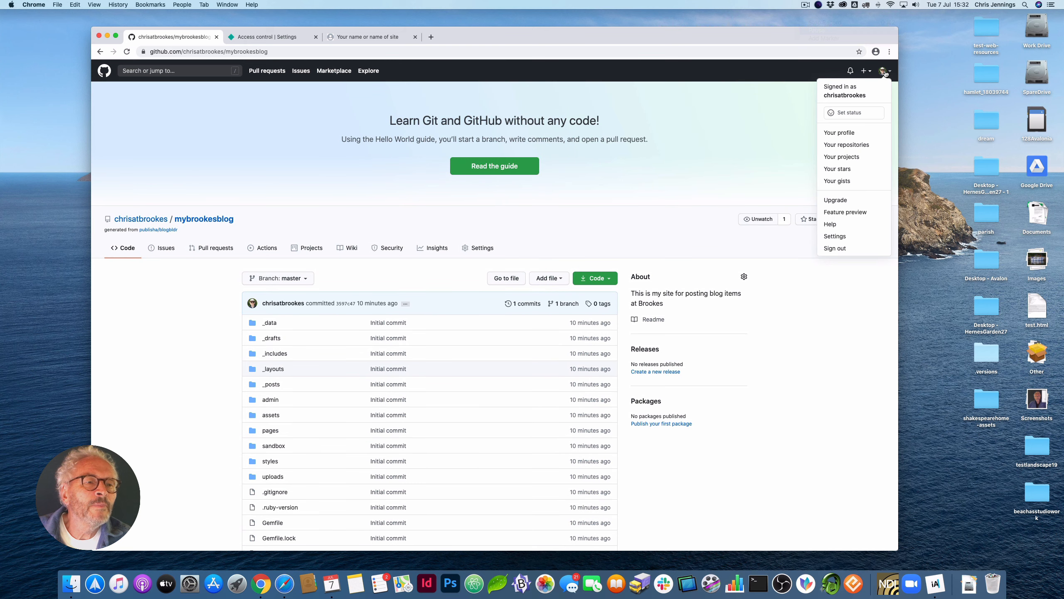
click(837, 236)
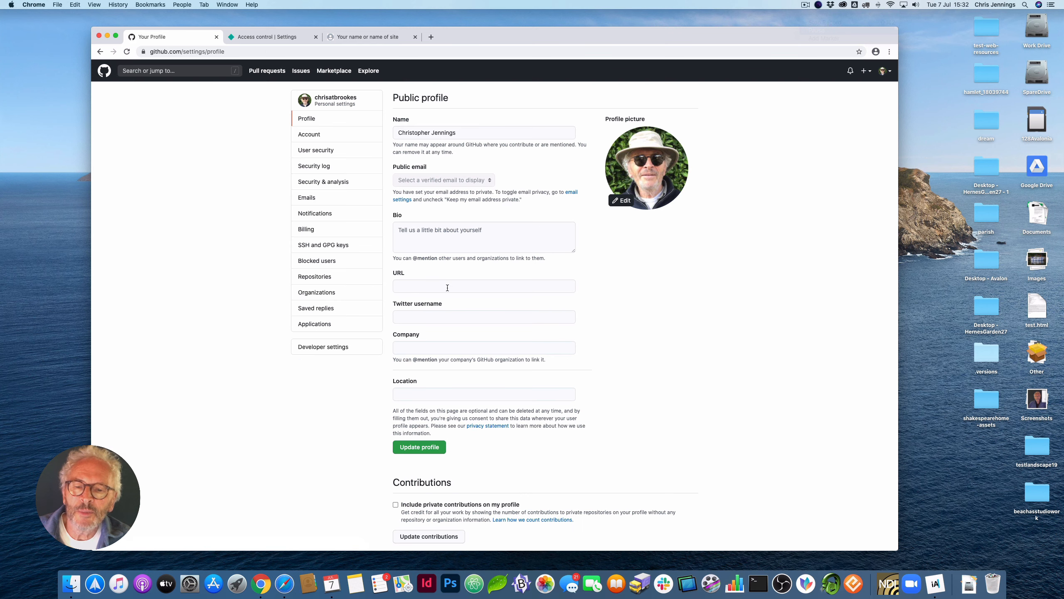
click(327, 348)
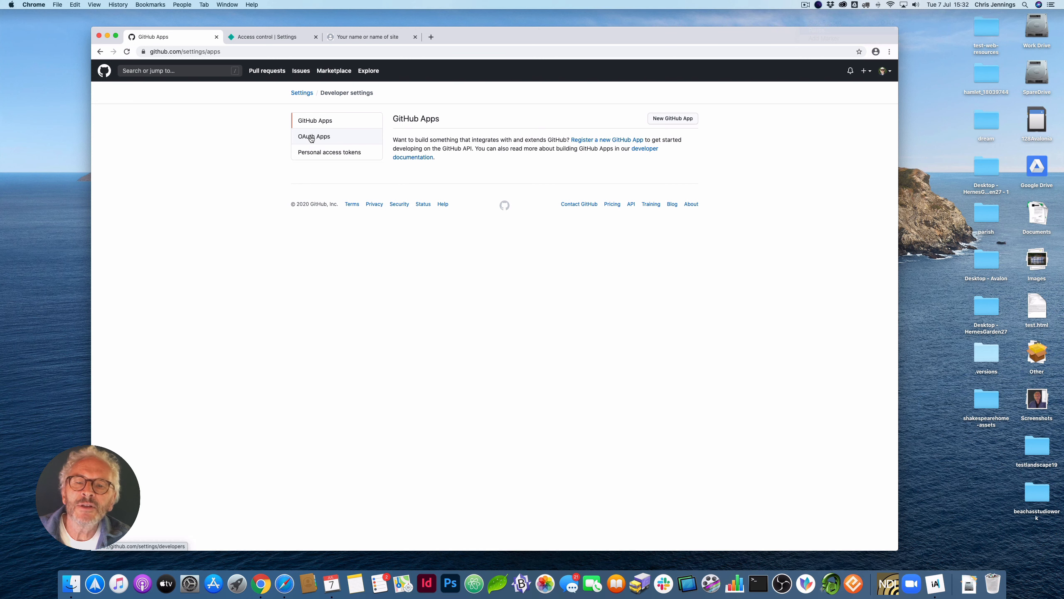
click(312, 139)
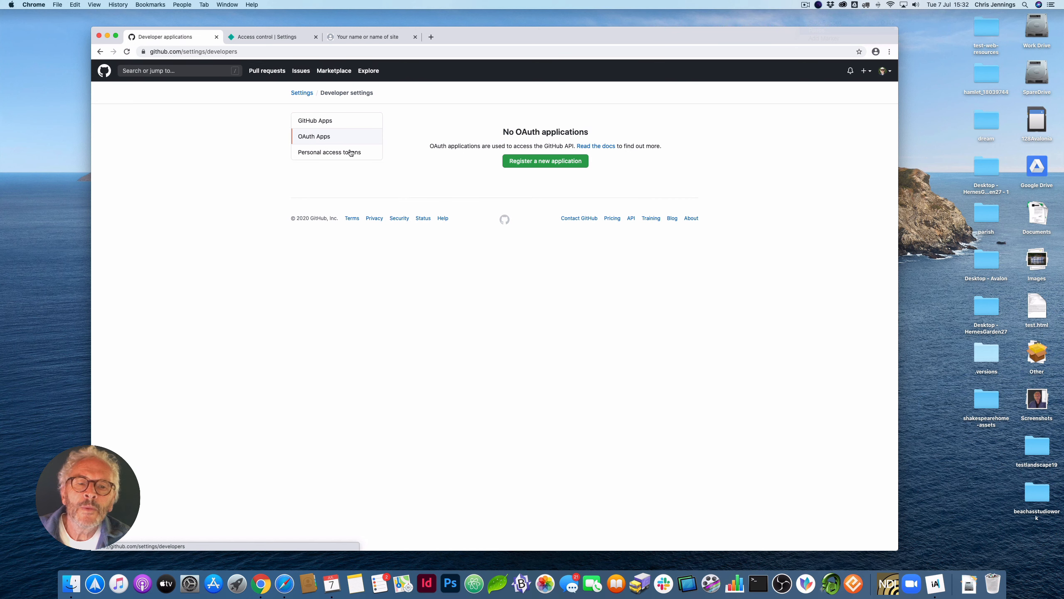
click(532, 162)
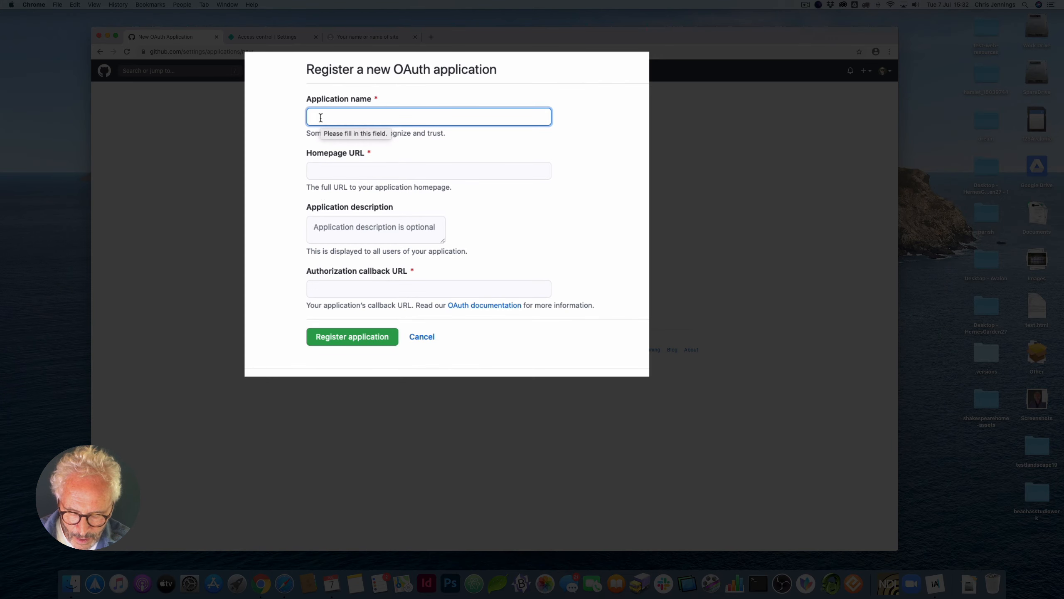
- Enter MyBlog as the application name, correcting the misspelling
text(My)
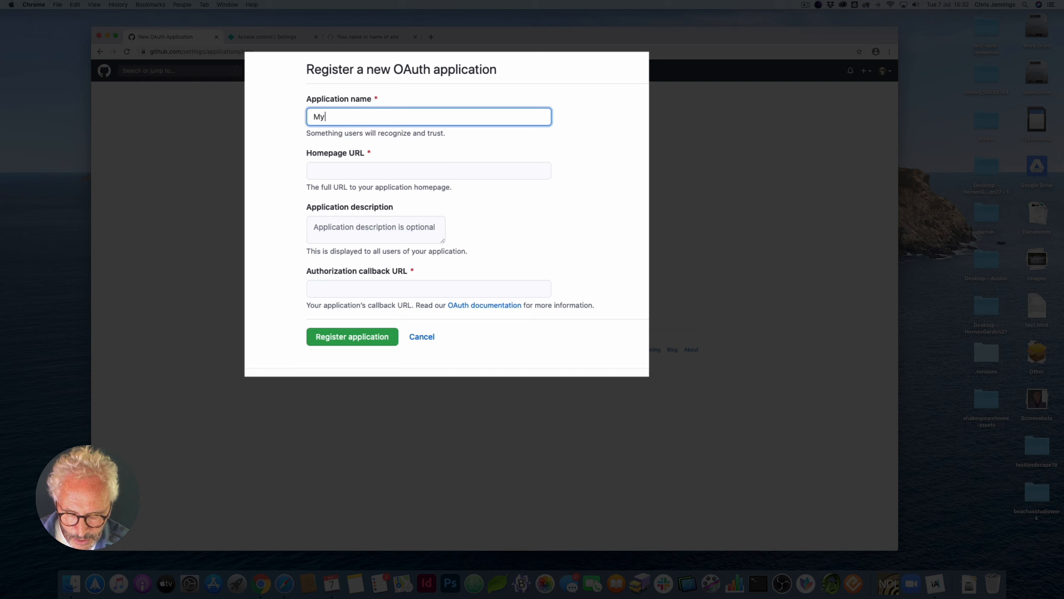
text(Bog)
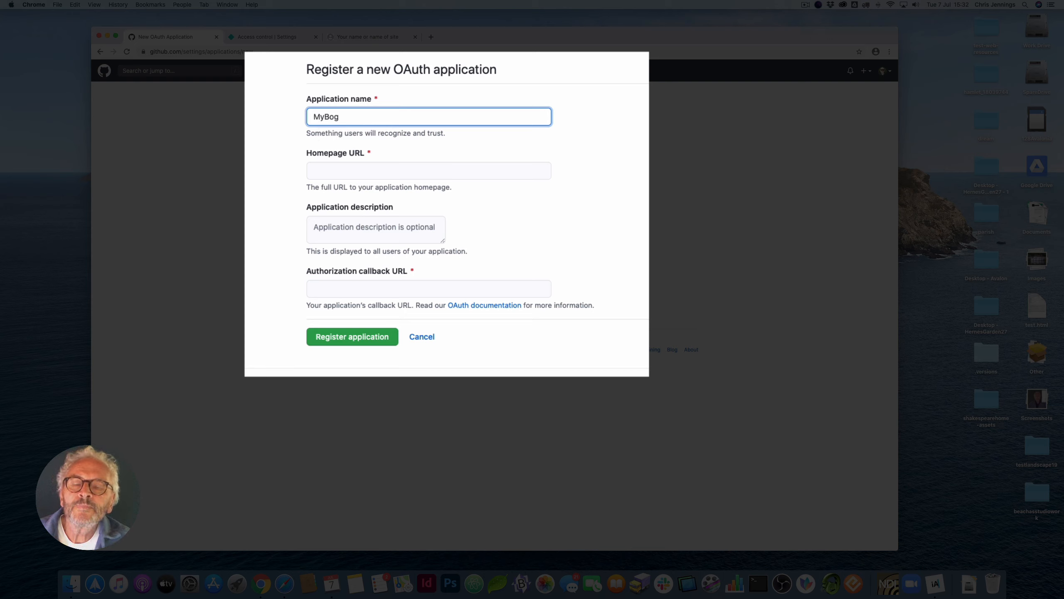
click(329, 116)
text(l)
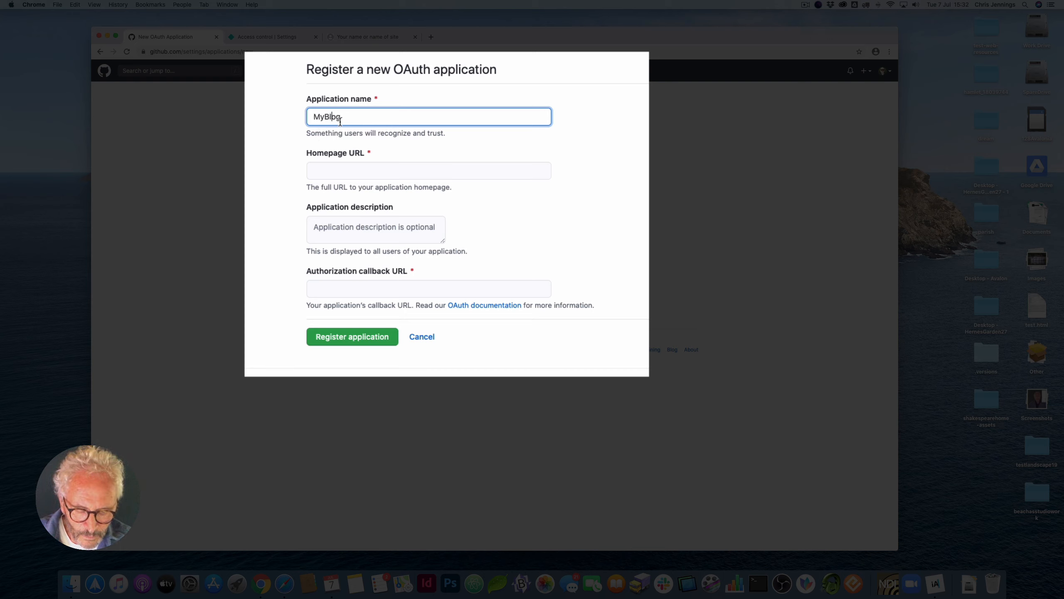
- Set the homepage URL to luckypudding.netlify.app and move to the authorization callback URL
click(328, 169)
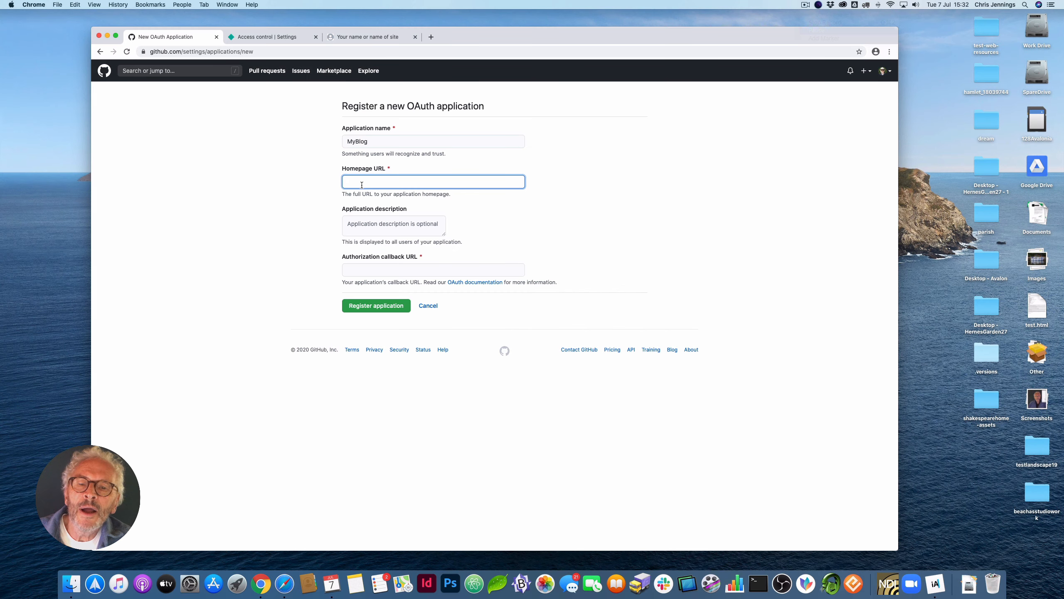
click(280, 37)
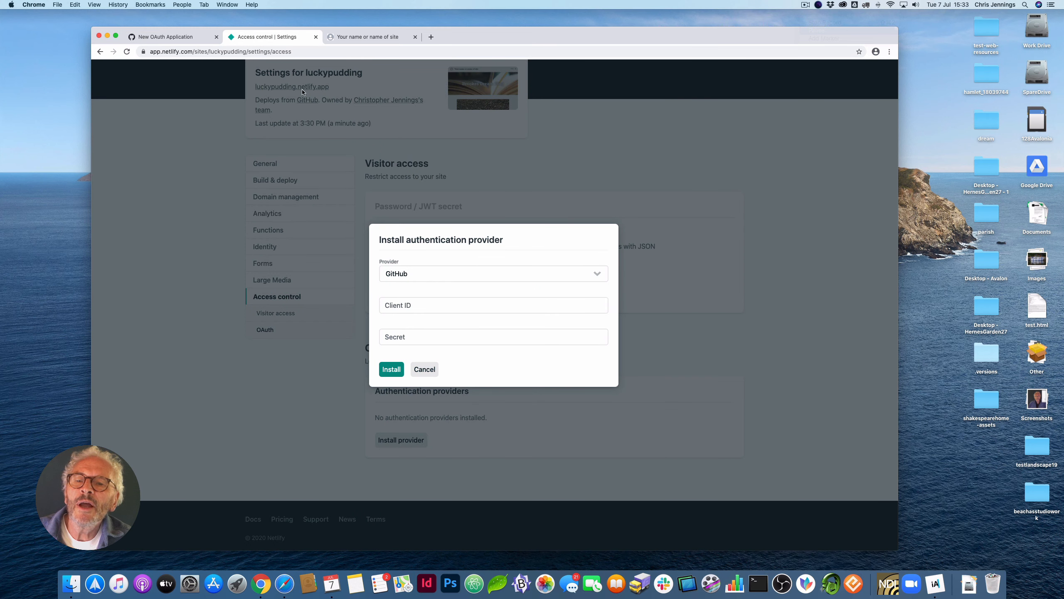
click(184, 38)
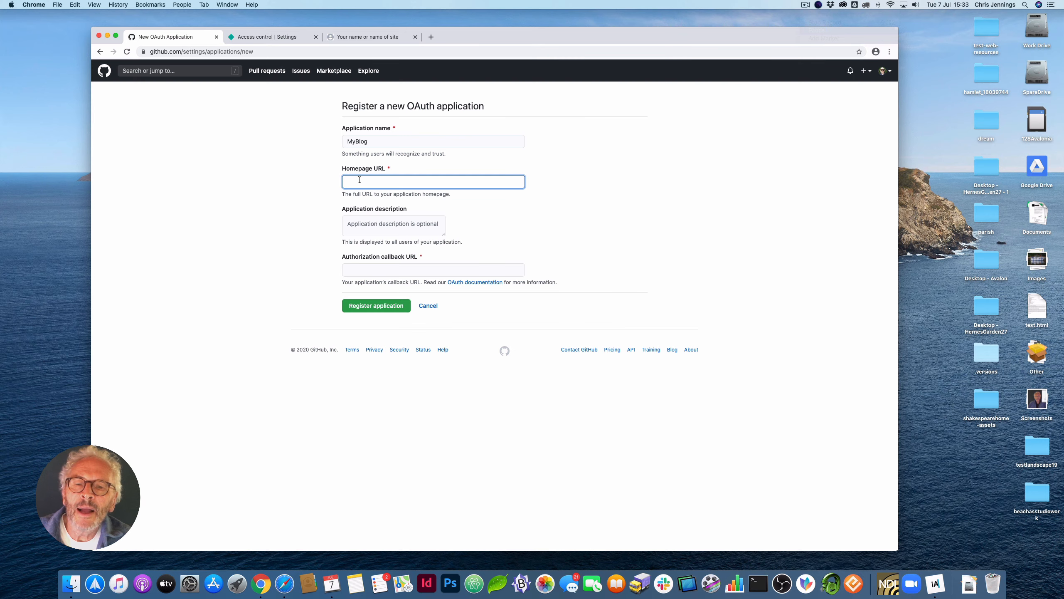
text(luc)
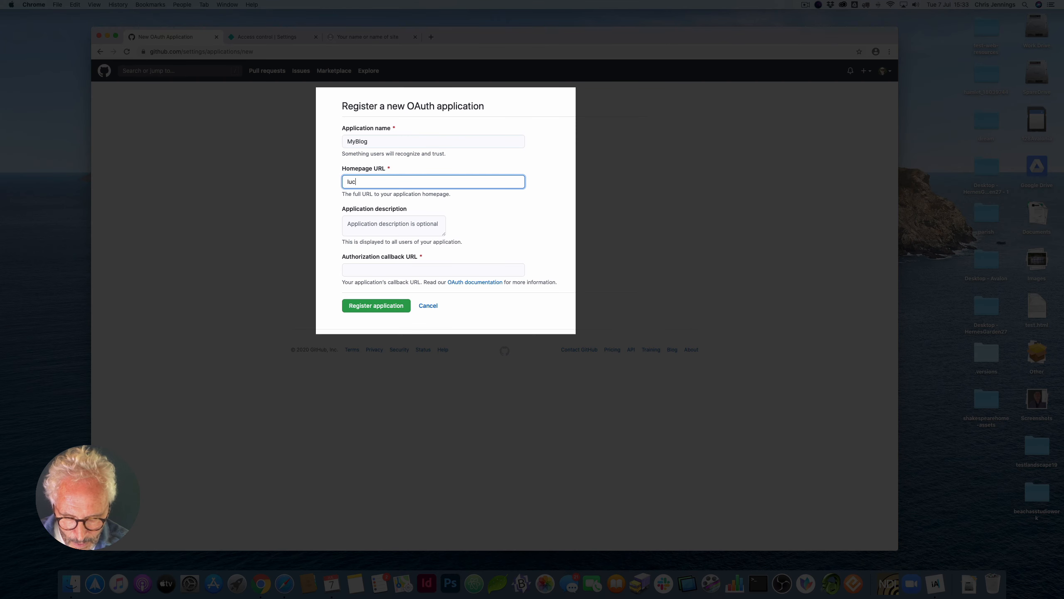
text(kypu)
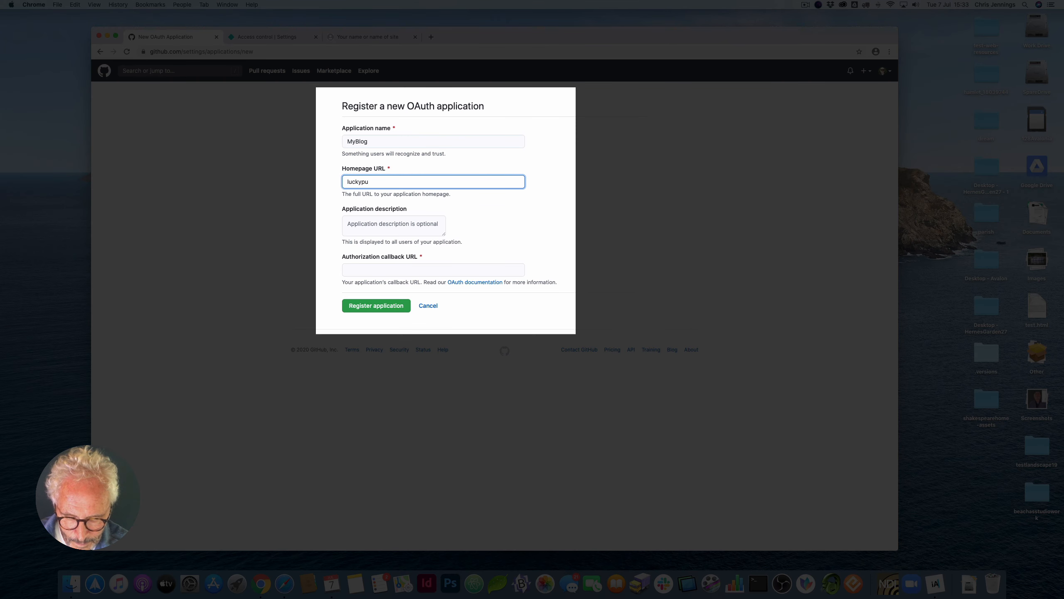
text(dding.n)
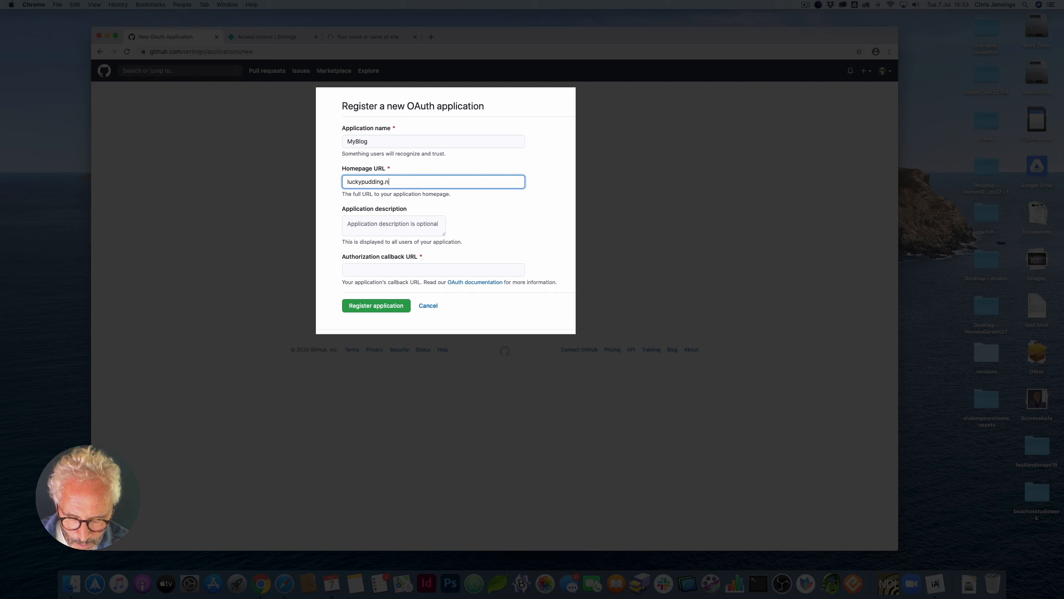
text(etlif)
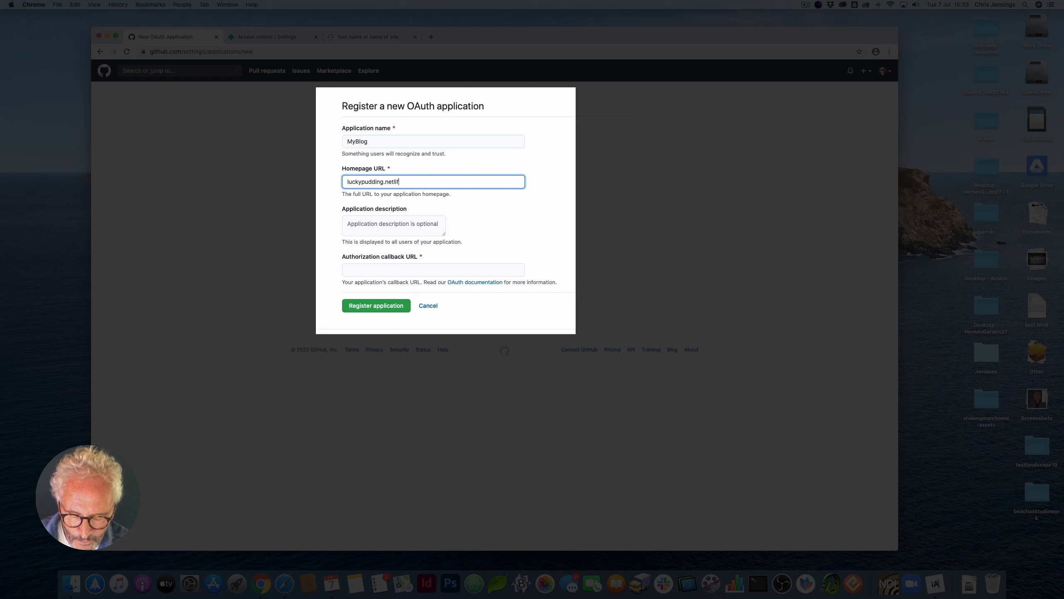
text(y.co)
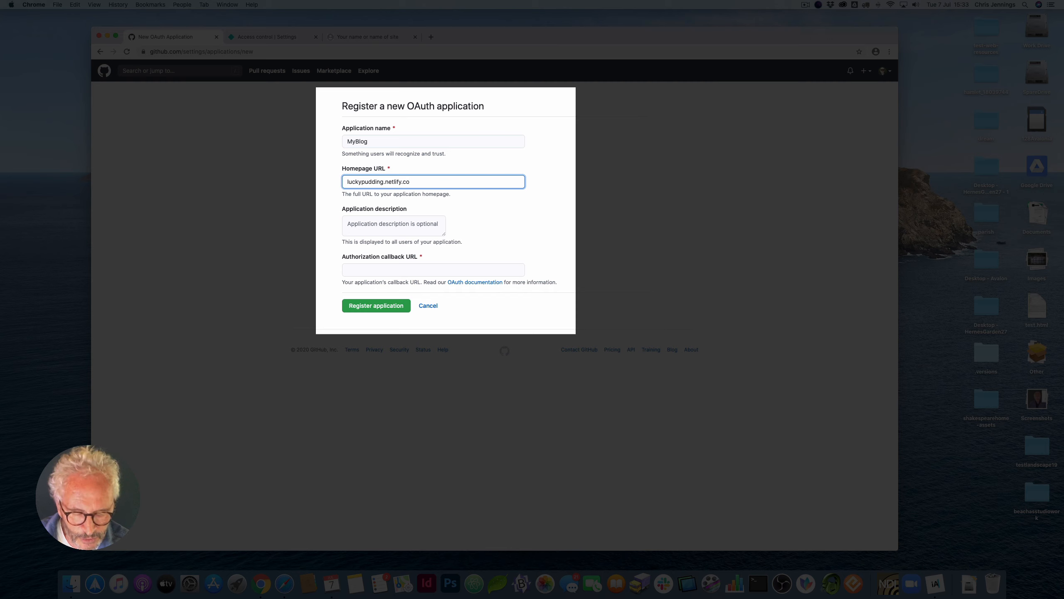
key(BackSpace)
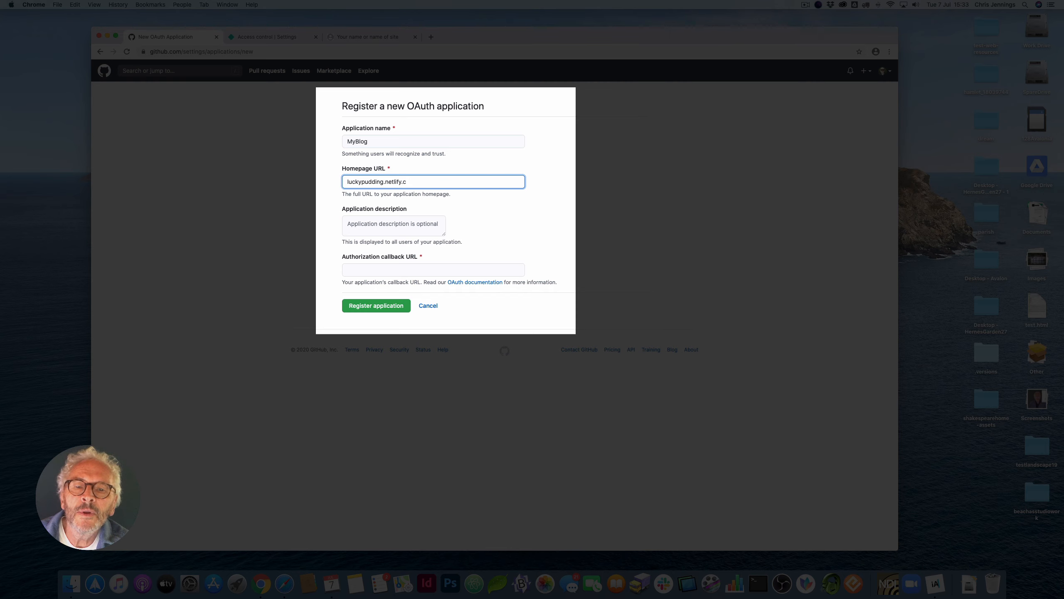
key(BackSpace)
text(app)
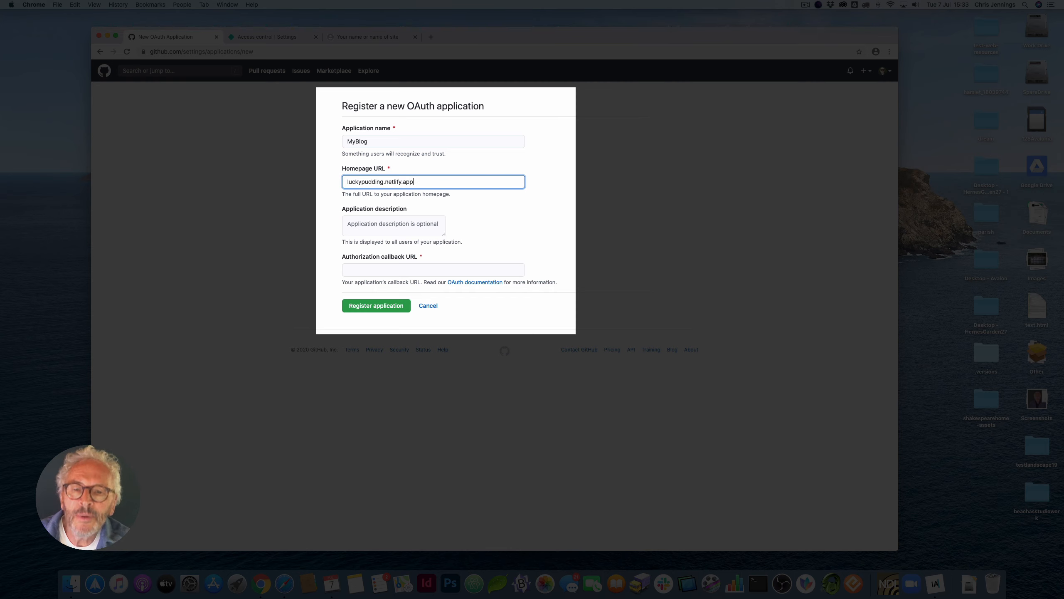
click(406, 226)
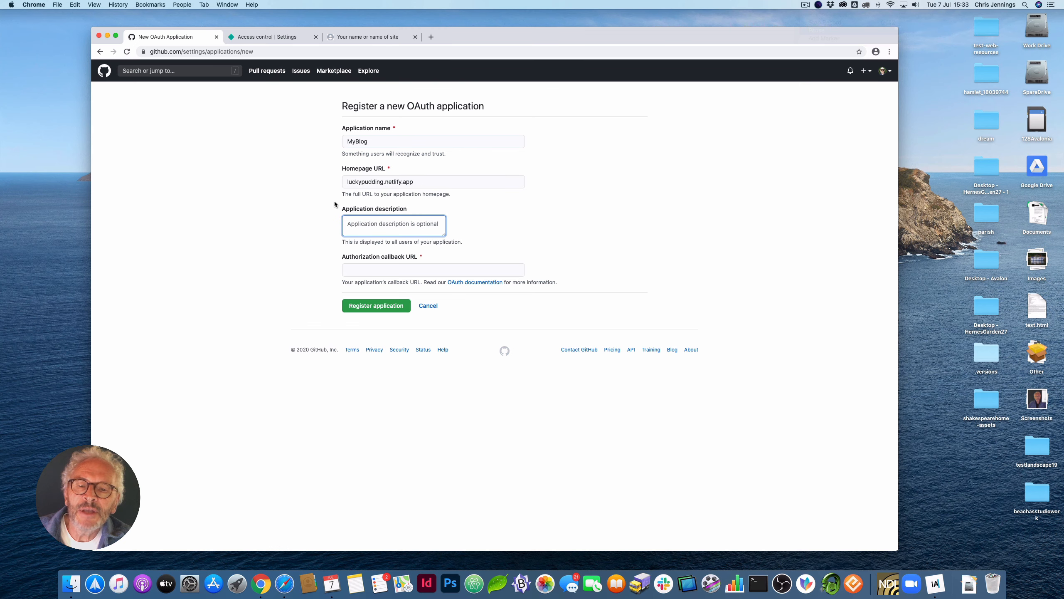
click(354, 268)
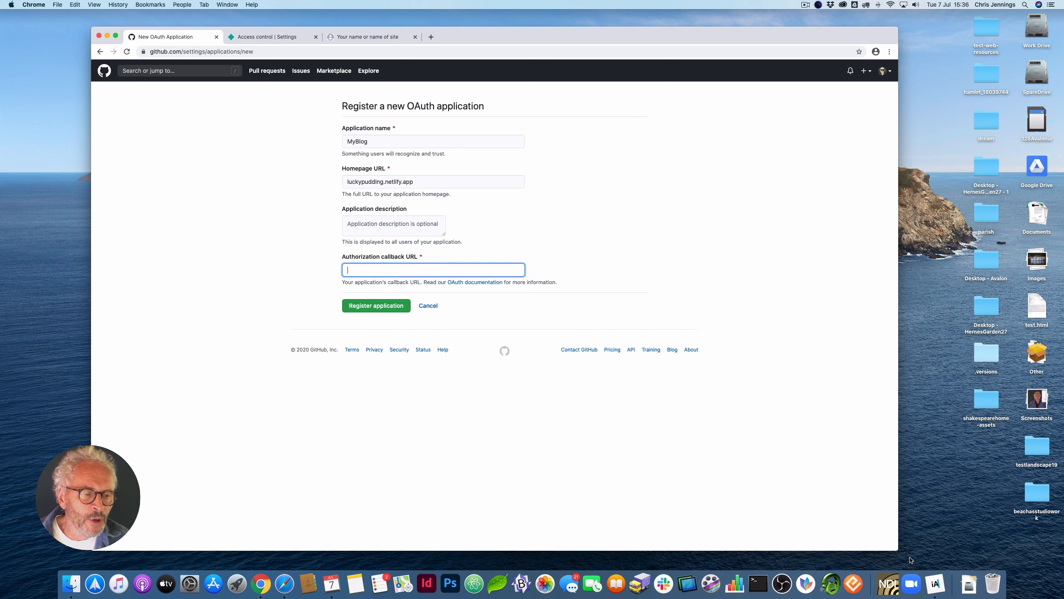
click(936, 583)
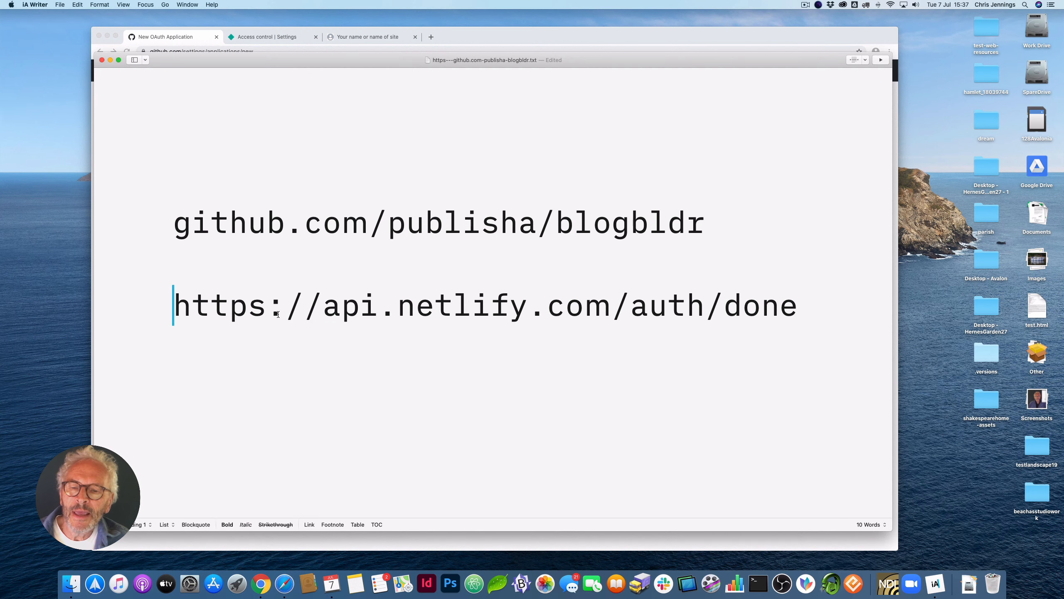
drag(182, 300, 793, 306)
key(super+c)
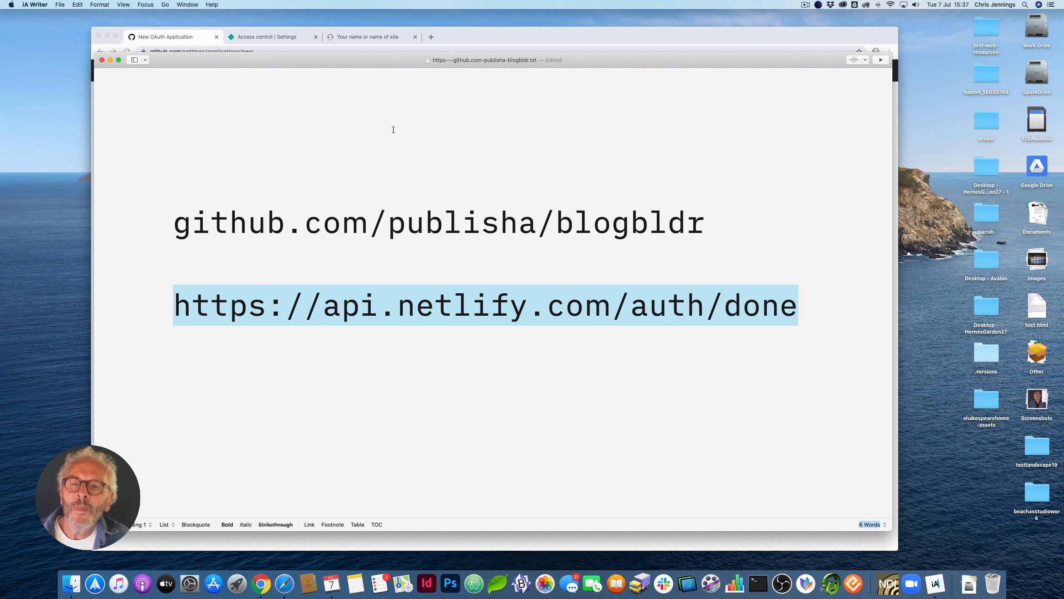
click(261, 36)
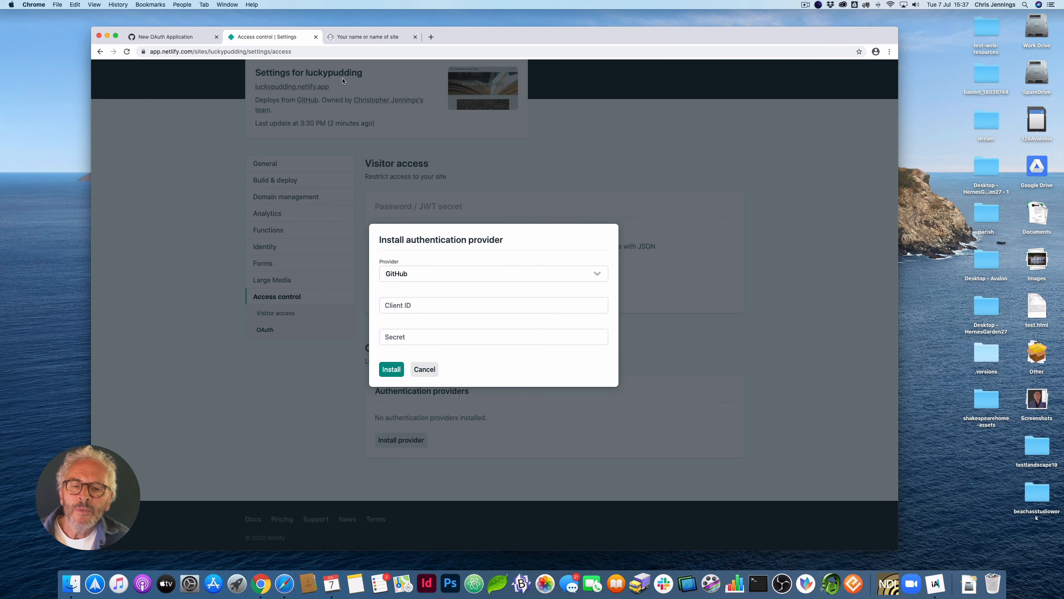
- Glance at the live blog site, then return to GitHub's Register a new OAuth application form
click(360, 39)
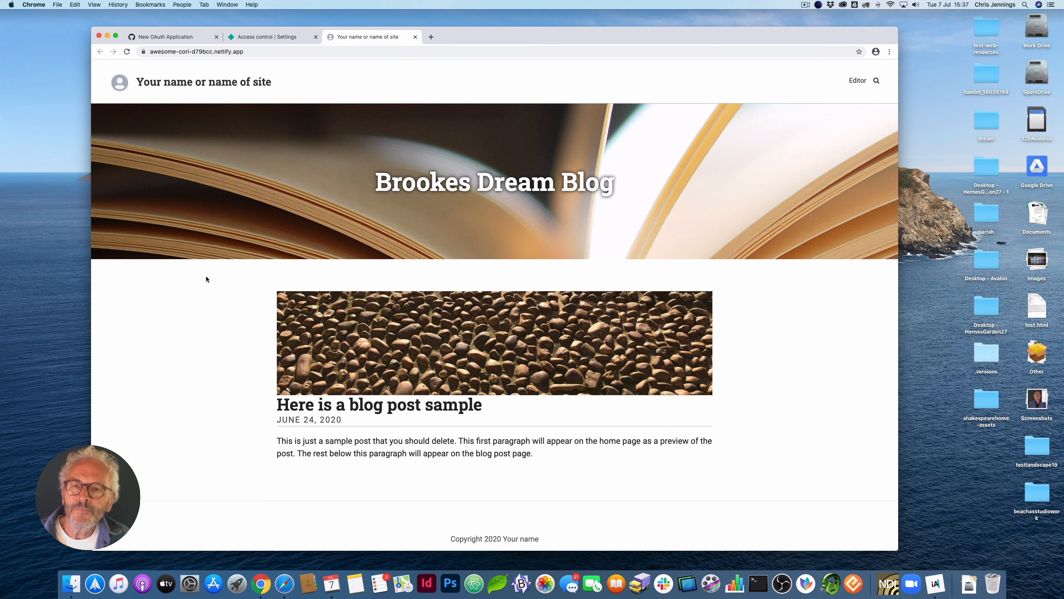
click(175, 38)
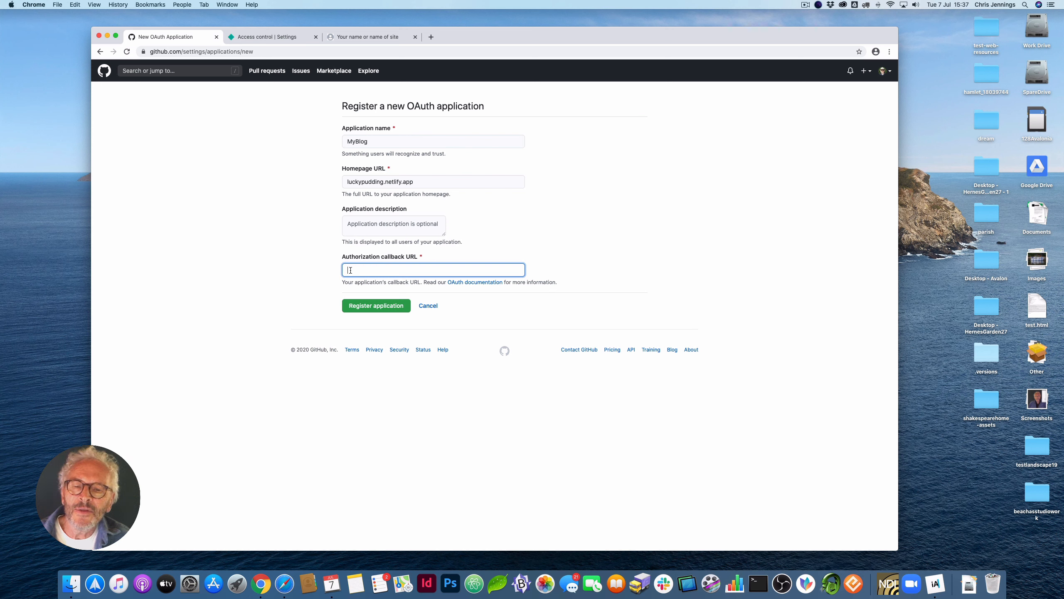
key(super+v)
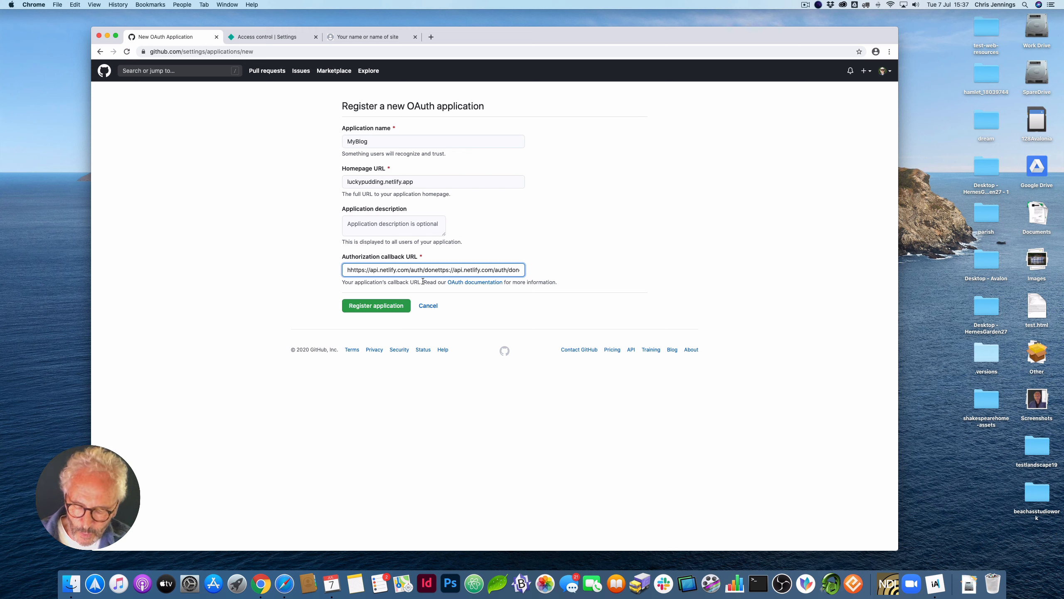
key(super+z)
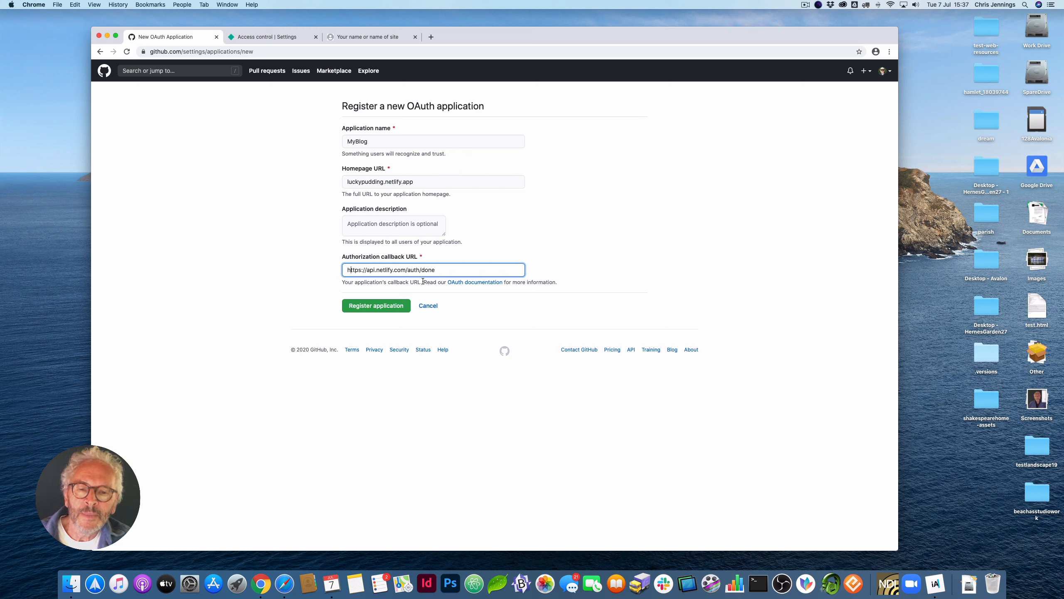
click(373, 308)
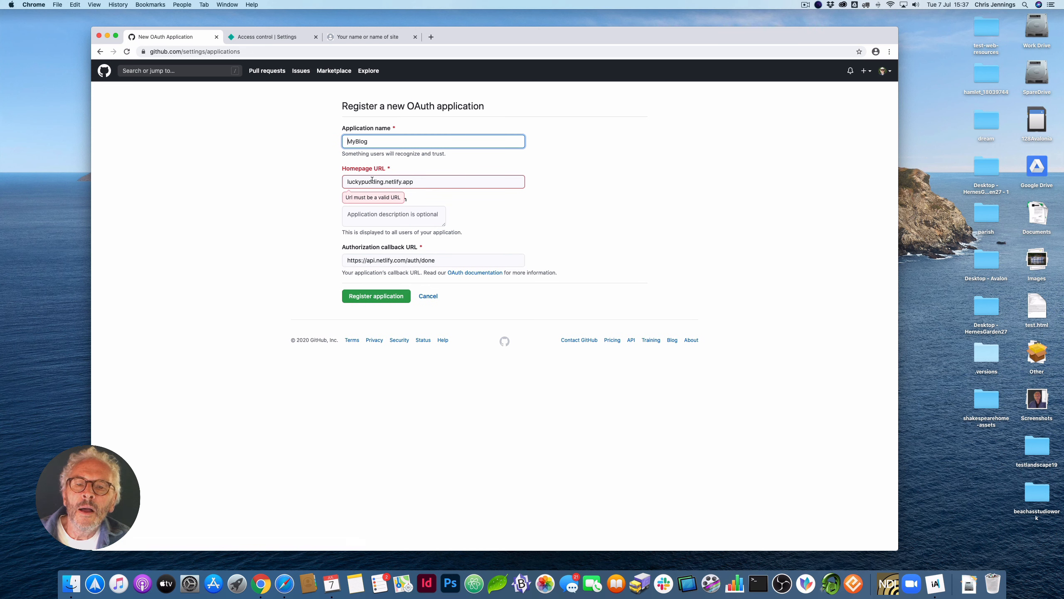
click(351, 184)
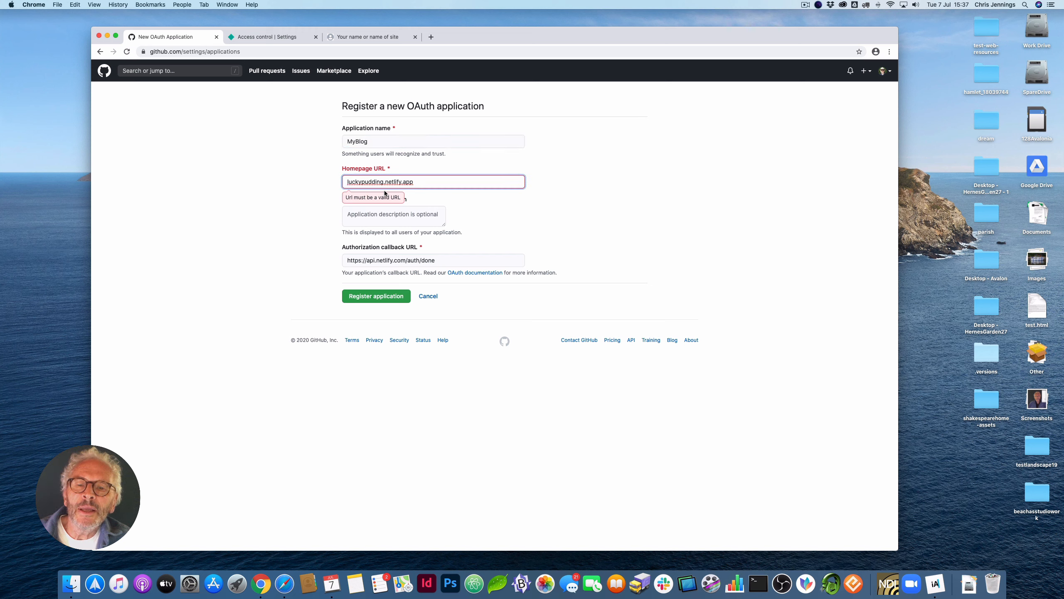
text(http)
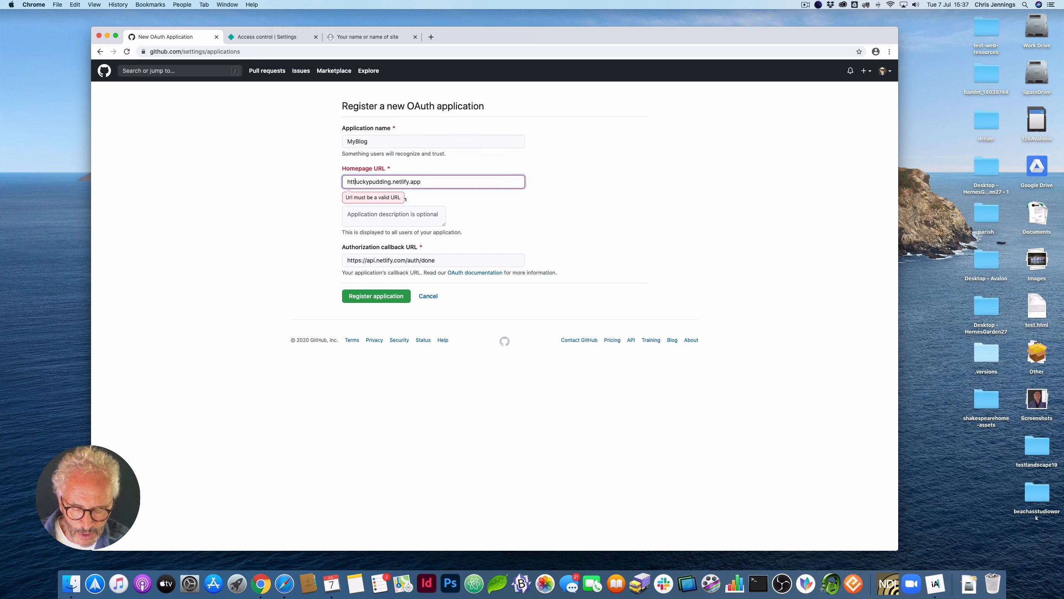
text(s)
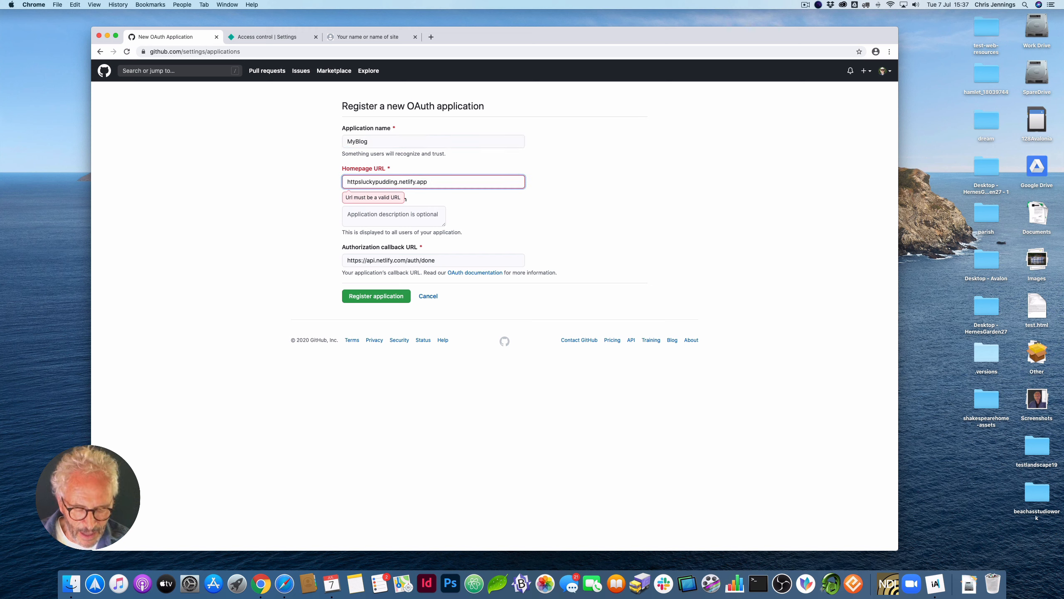
text(://)
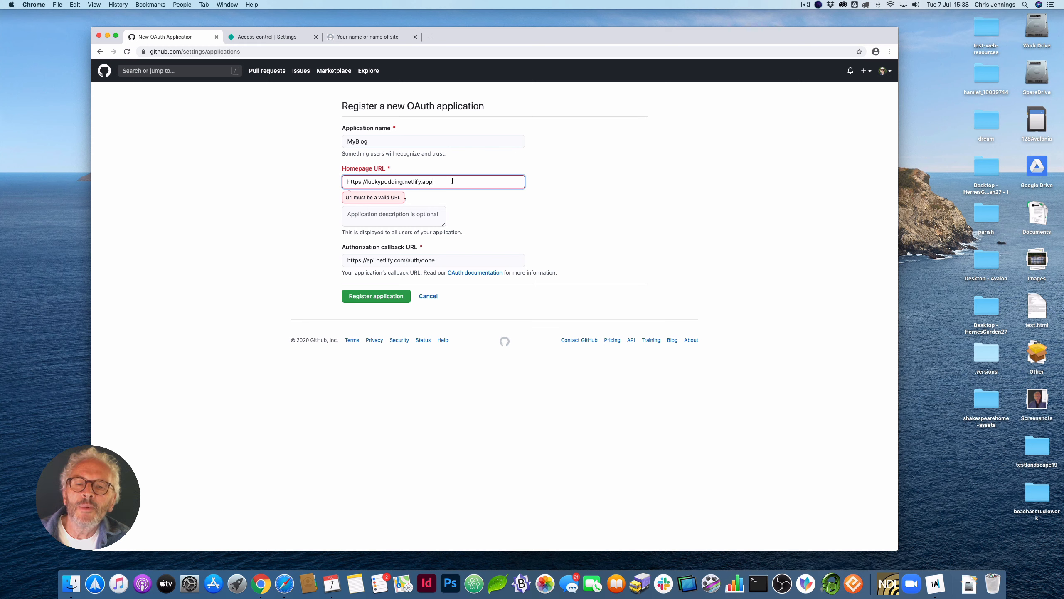
click(392, 296)
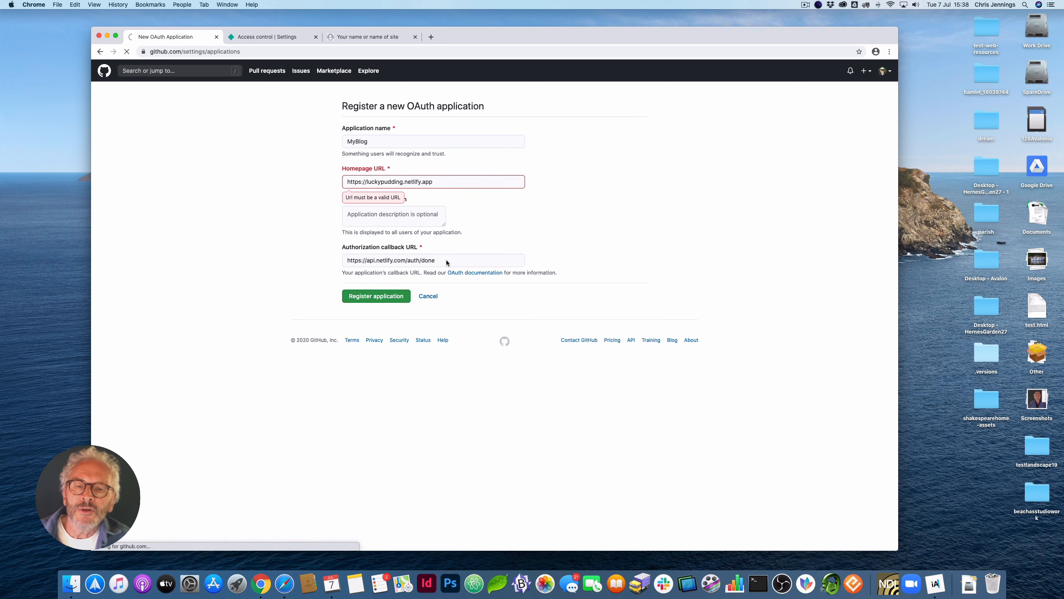
- Select the new MyBlog app's Client ID on its settings page
scroll(352, 240, down, 3)
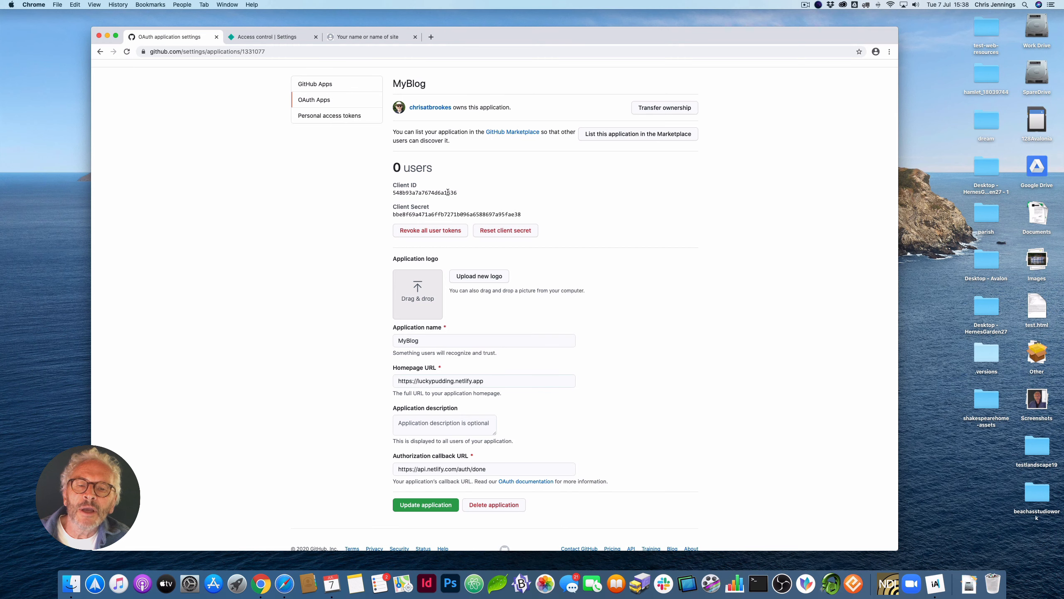
drag(456, 193, 393, 193)
key(super+c)
click(461, 197)
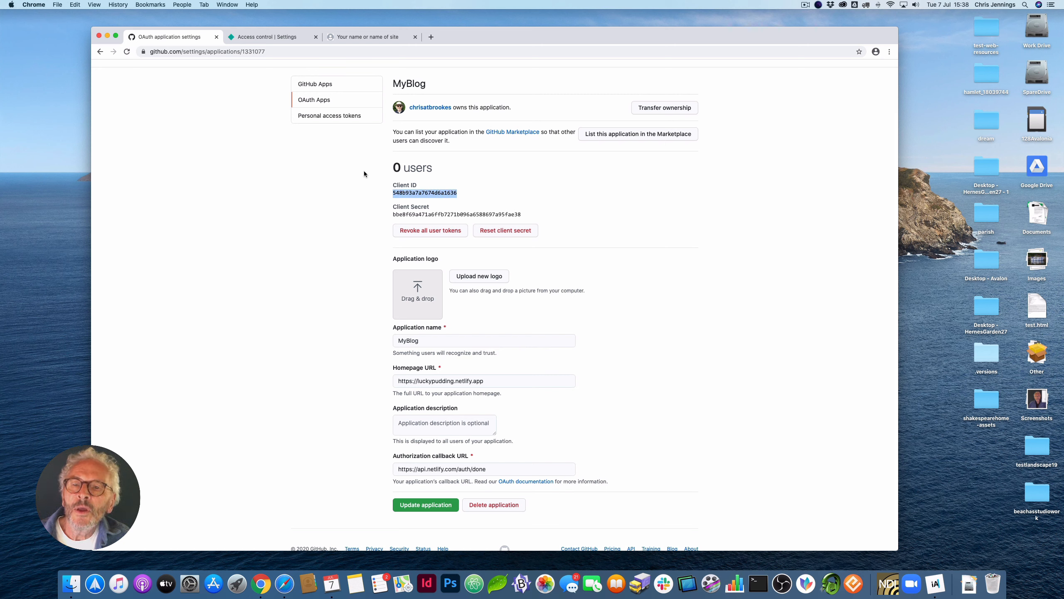
- Paste the copied Client ID into Netlify's Install authentication provider dialog
click(259, 36)
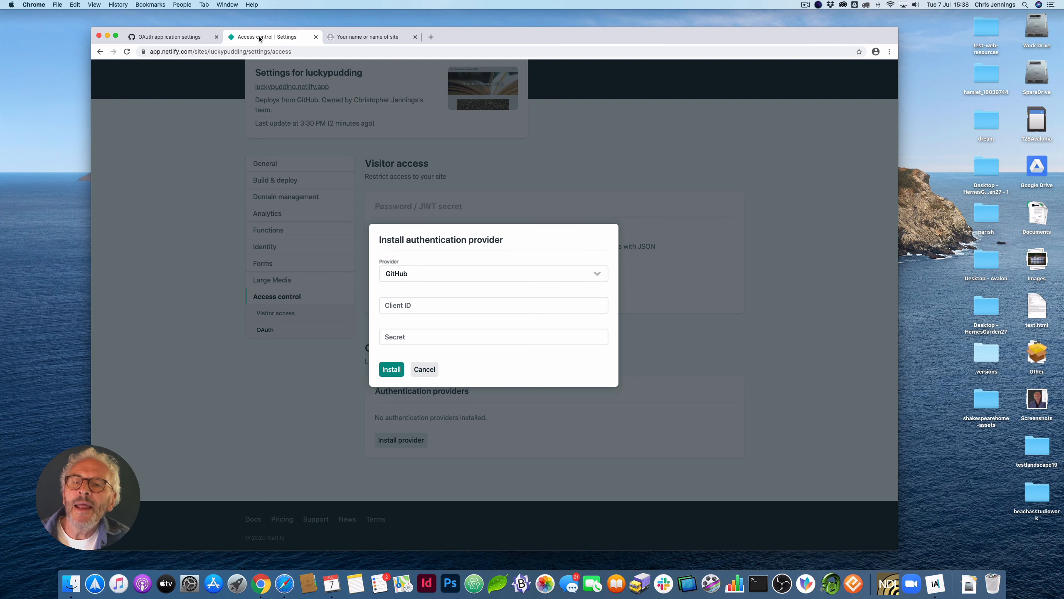
click(414, 305)
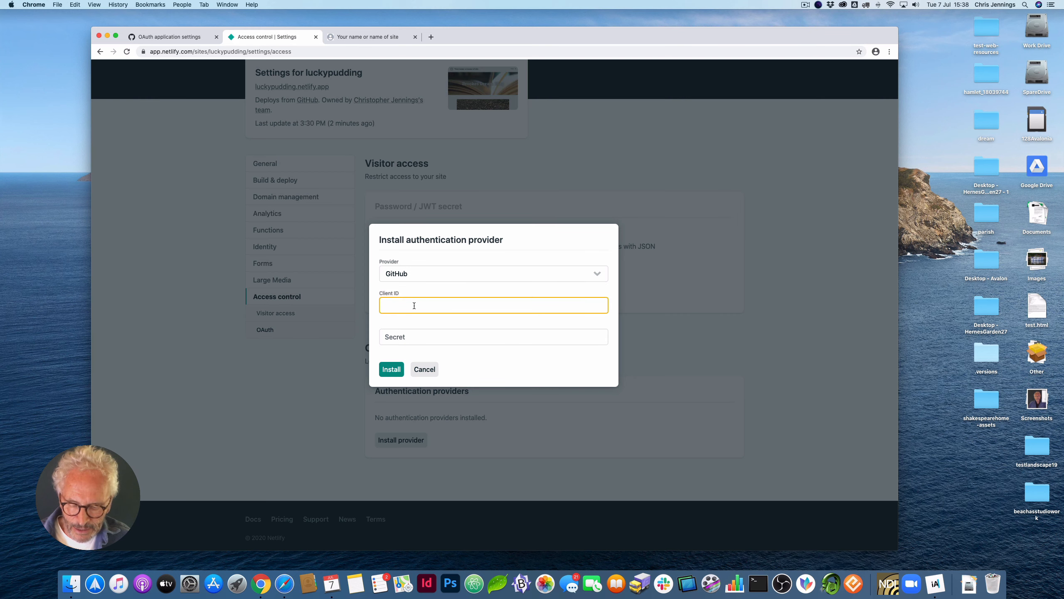
key(super+v)
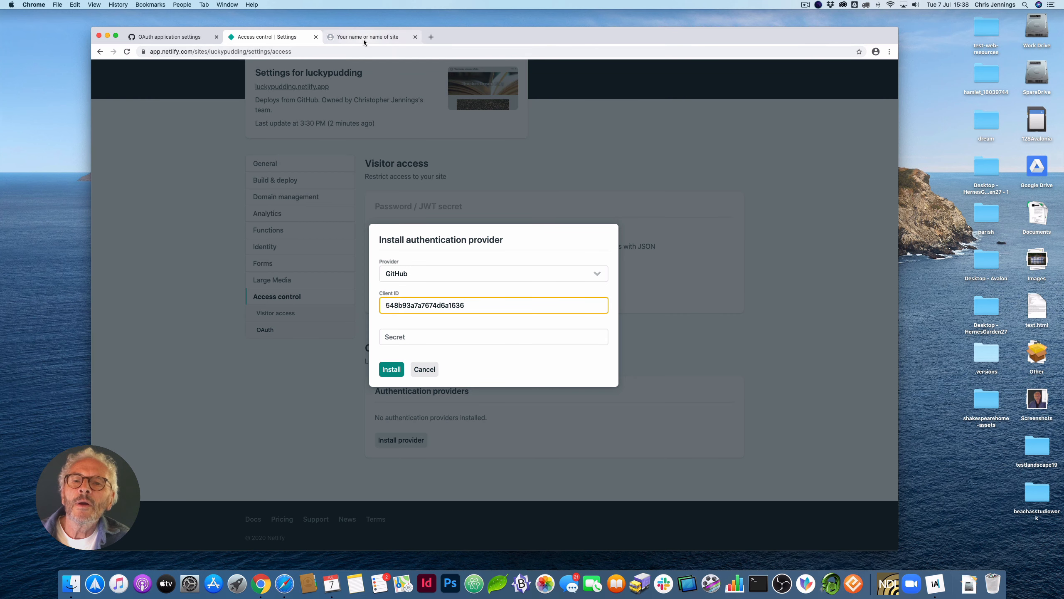
- Copy the Client Secret from GitHub, paste it into Netlify, and install the GitHub provider
click(180, 38)
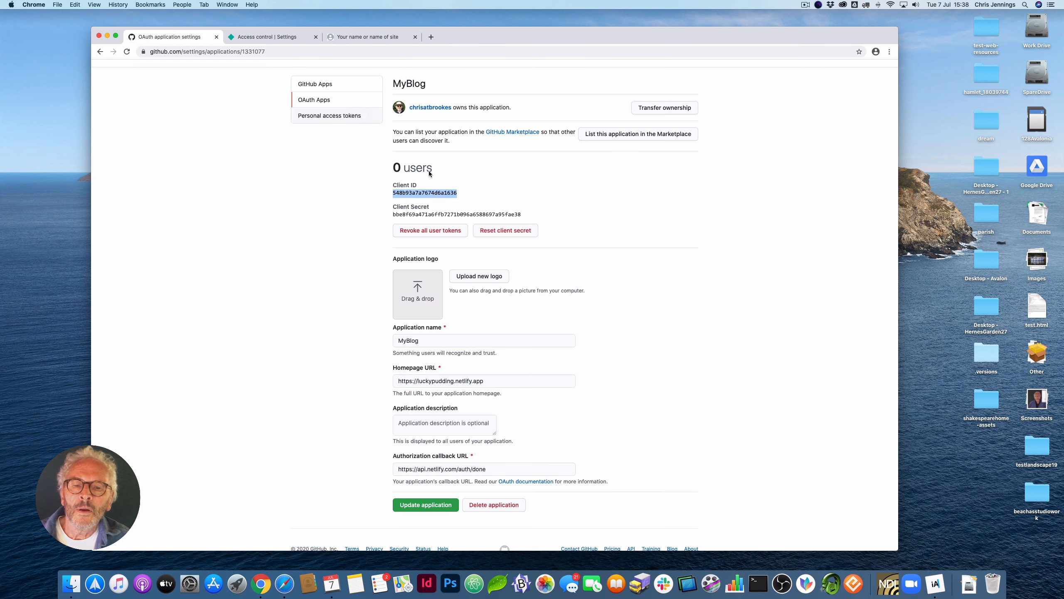
drag(524, 213, 393, 213)
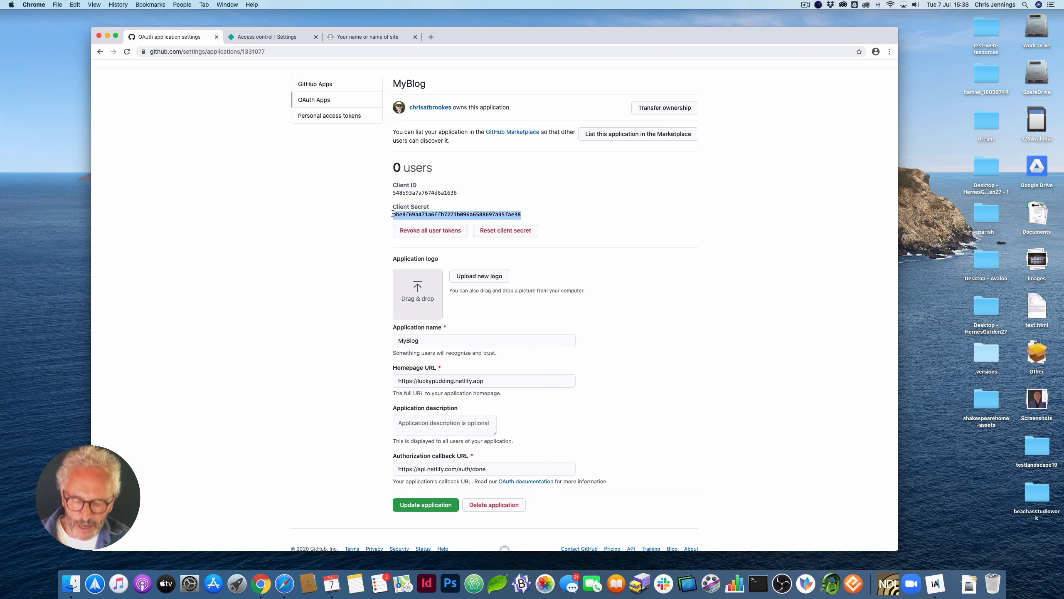
key(super+c)
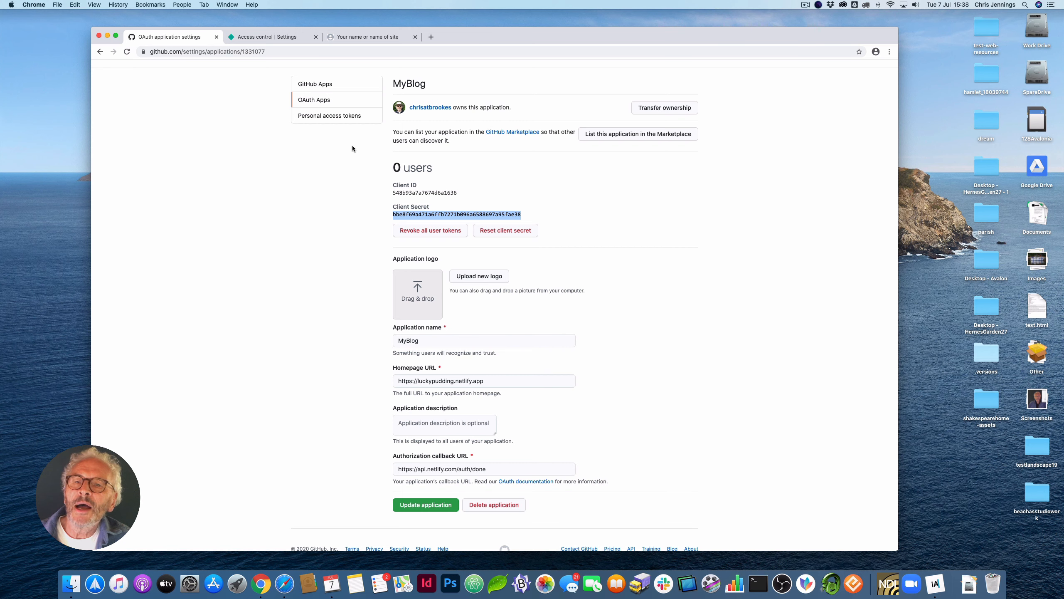
click(266, 38)
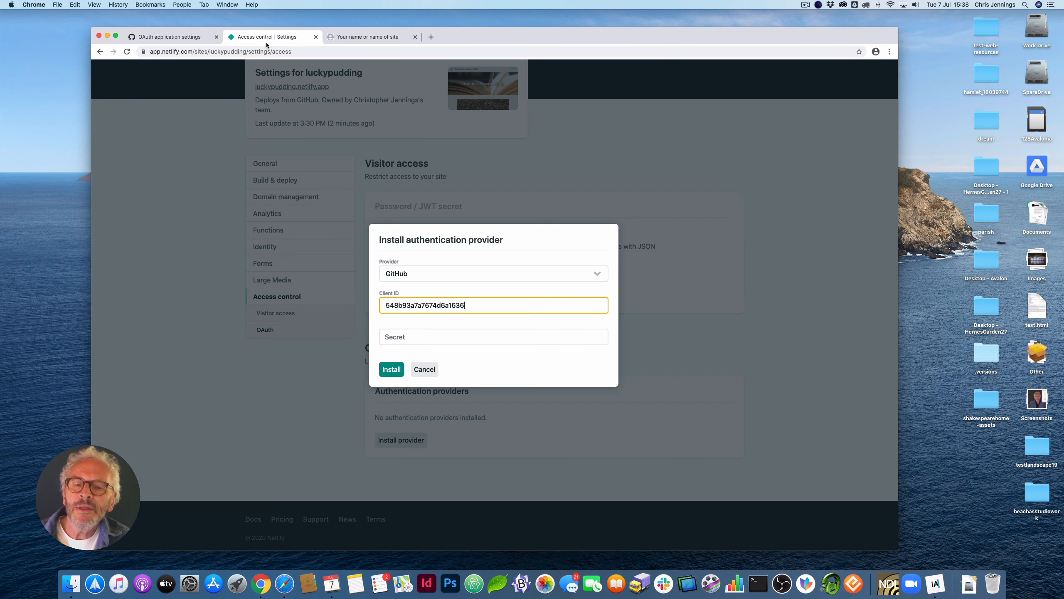
click(414, 339)
key(super+v)
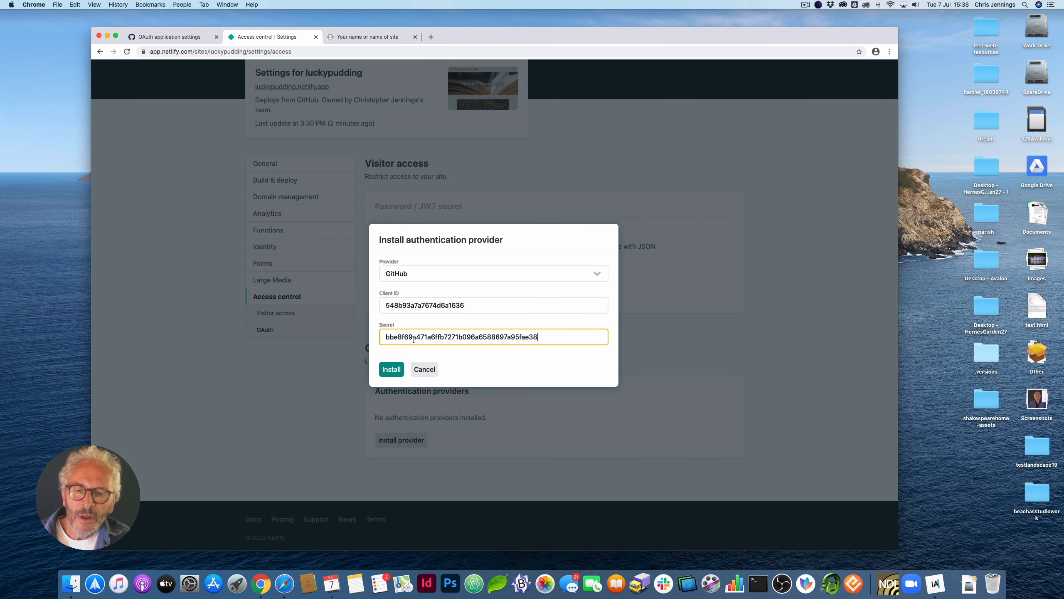
click(391, 368)
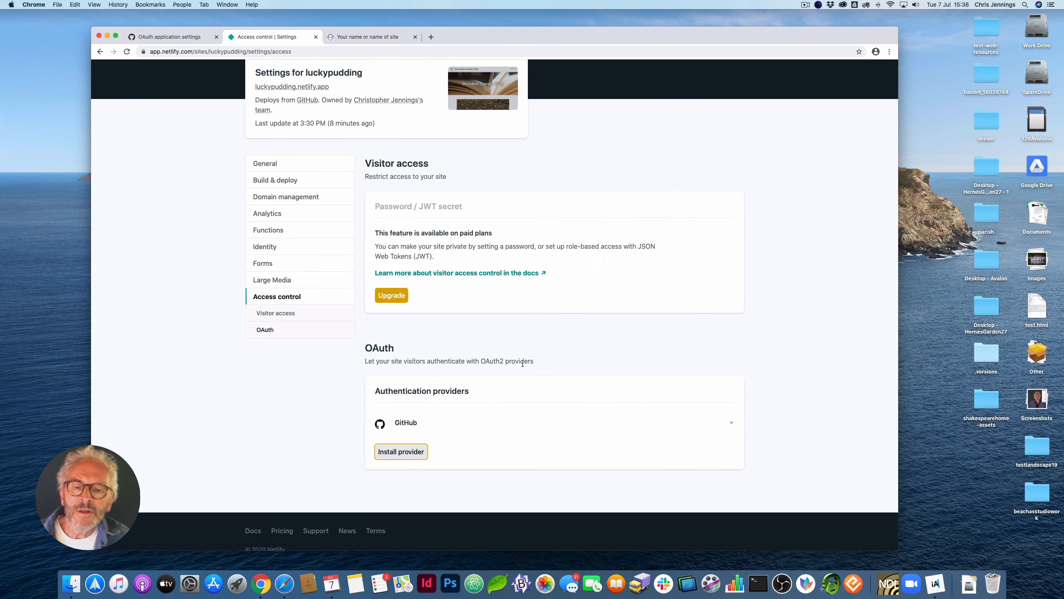
scroll(331, 273, up, 3)
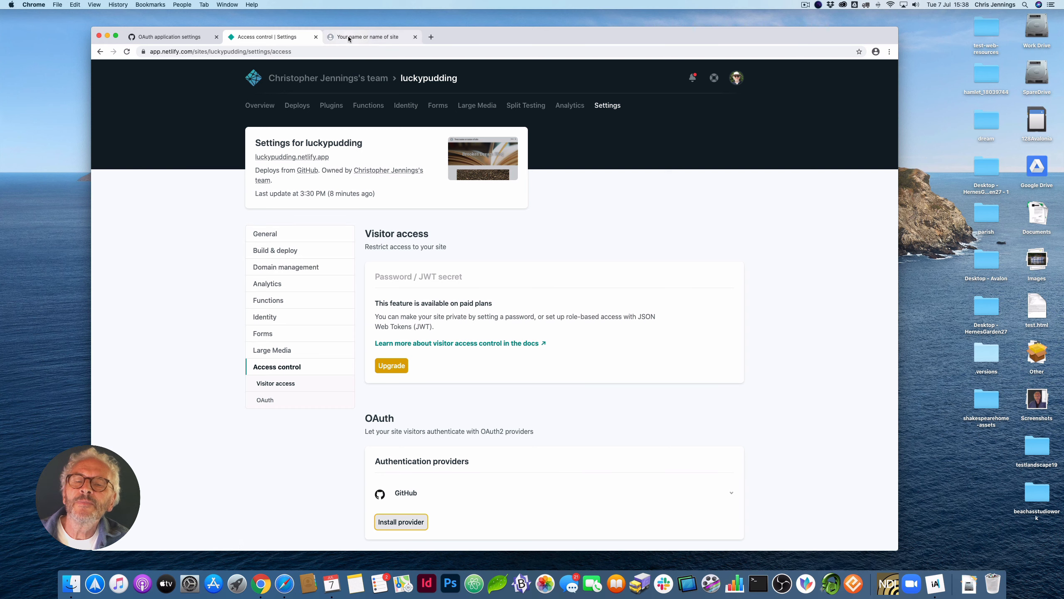
- Go from the OAuth app page to the mybrookesblog repository and open its admin folder
click(176, 37)
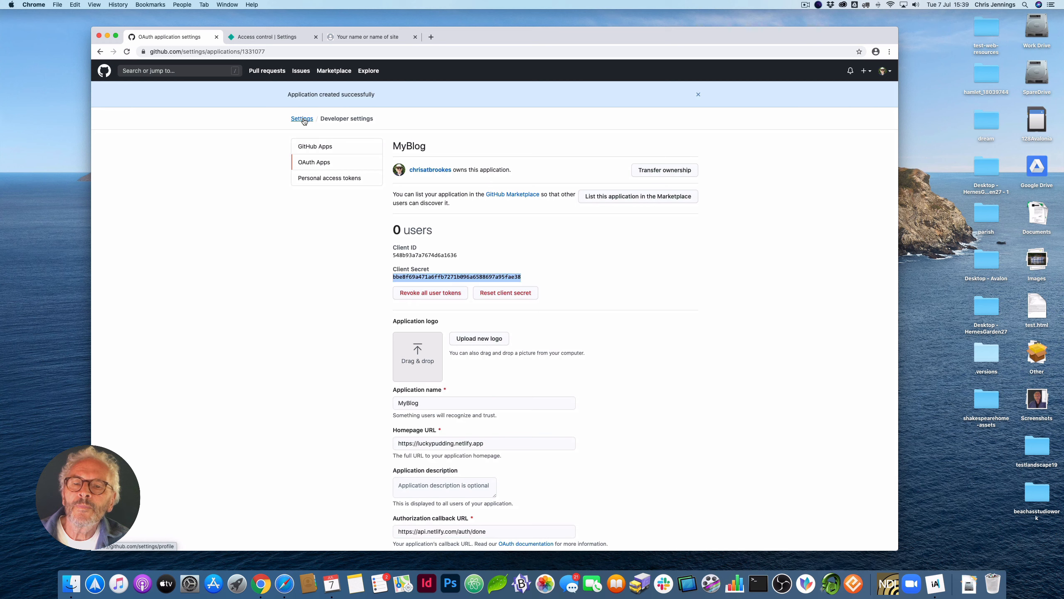
click(303, 118)
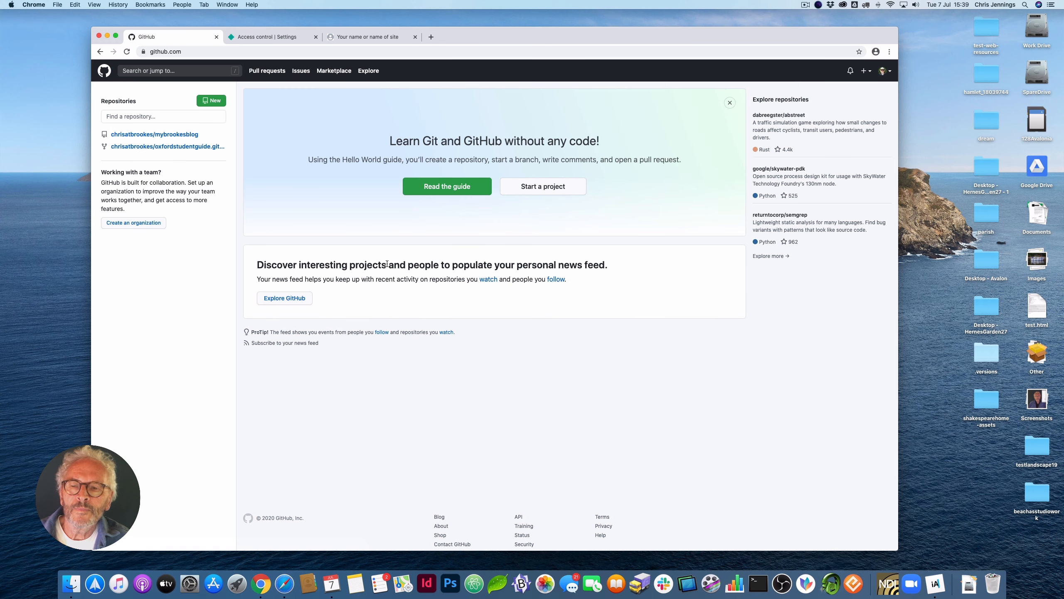
click(142, 135)
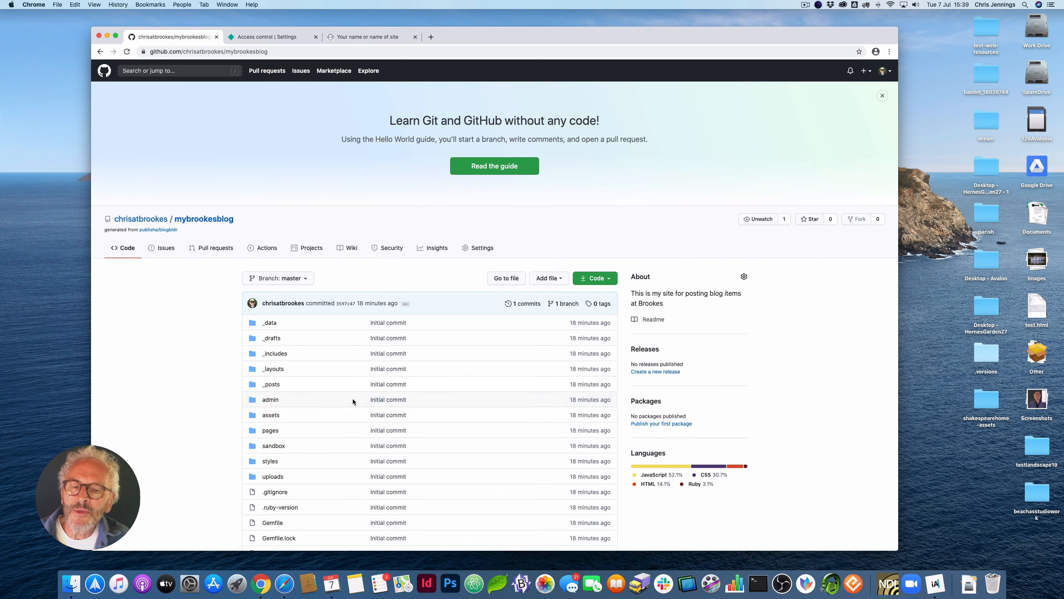
scroll(353, 399, down, 3)
scroll(353, 401, down, 3)
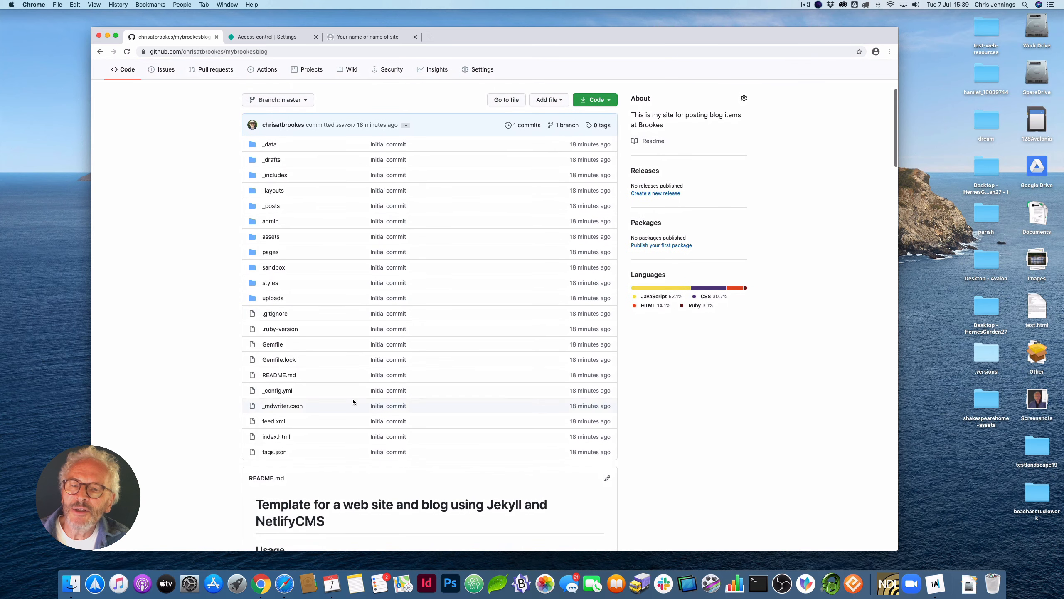
scroll(217, 378, down, 2)
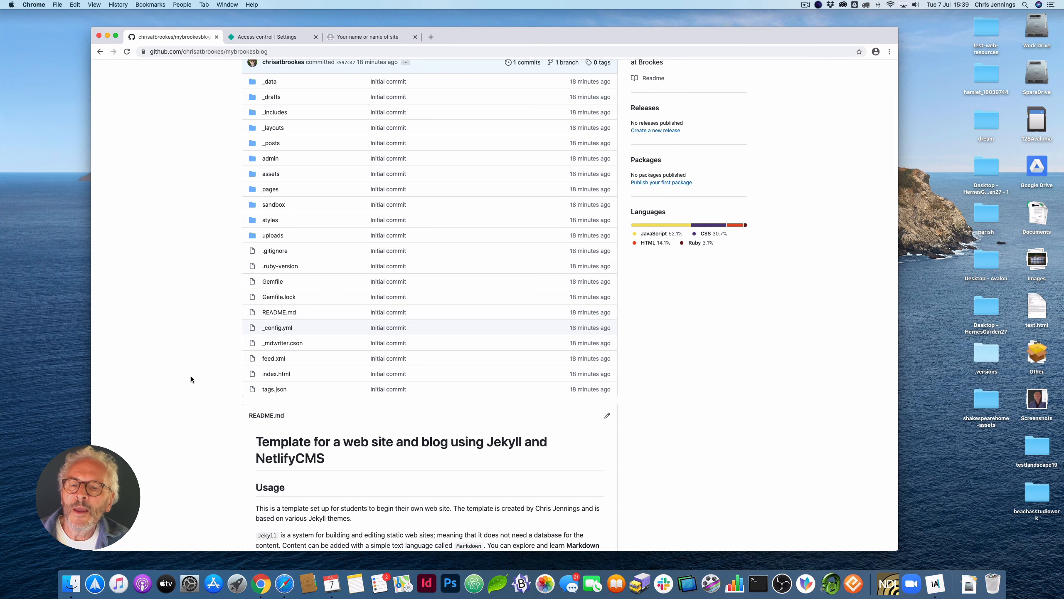
scroll(211, 310, up, 2)
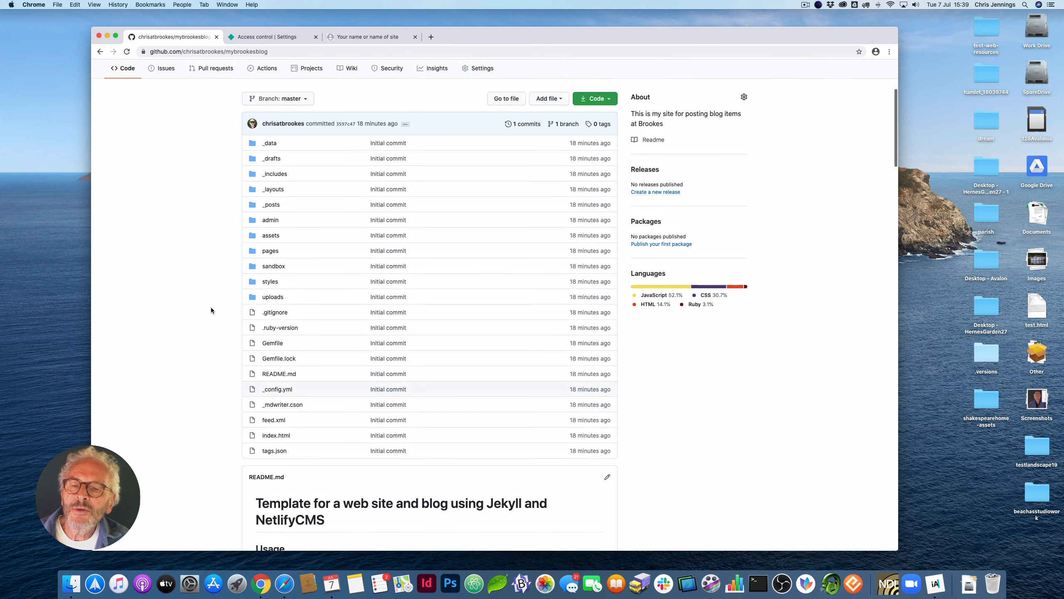
double_click(252, 221)
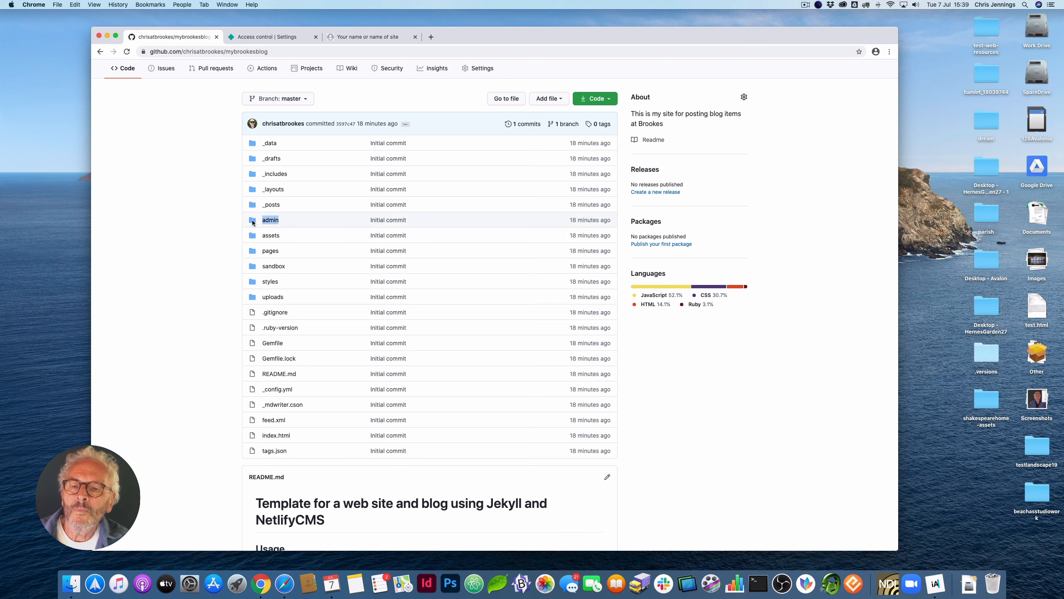
scroll(316, 255, up, 5)
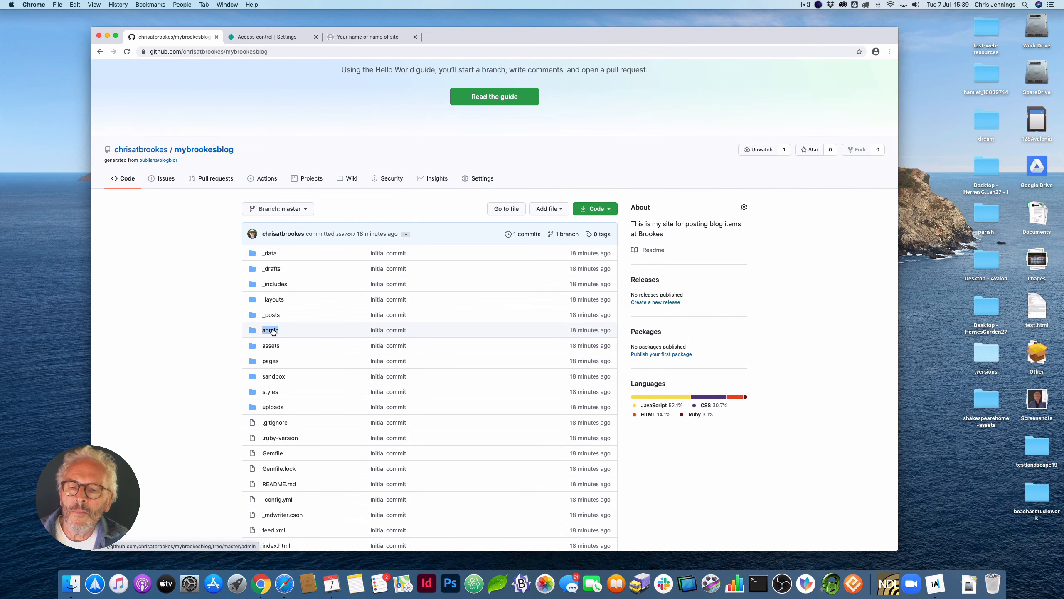
click(269, 330)
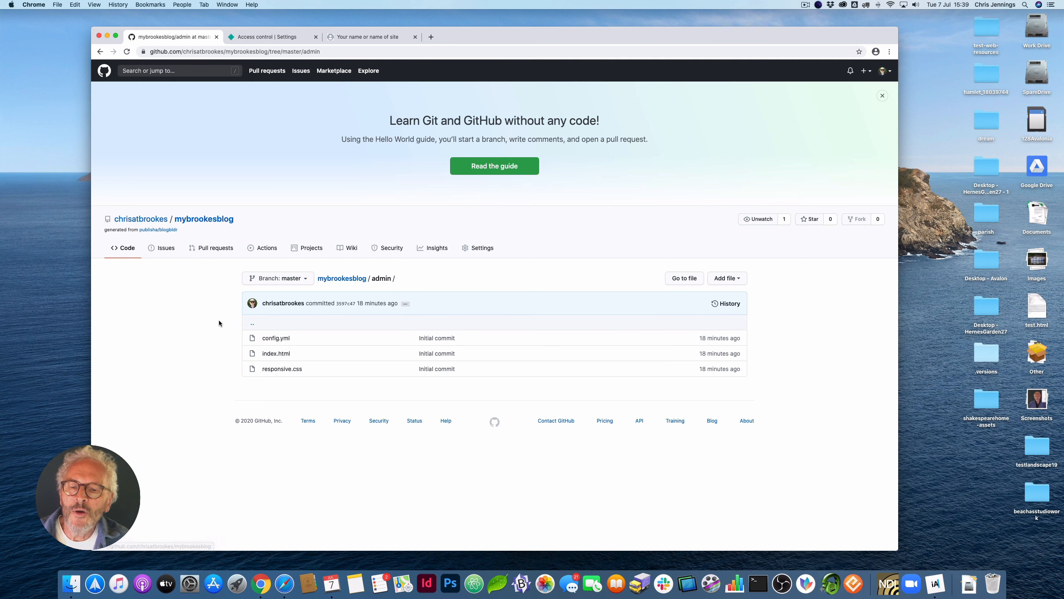
- Open admin/config.yml and review its placeholder githubusername/yourrepositoryname and yoursite.netlify.app values
click(275, 339)
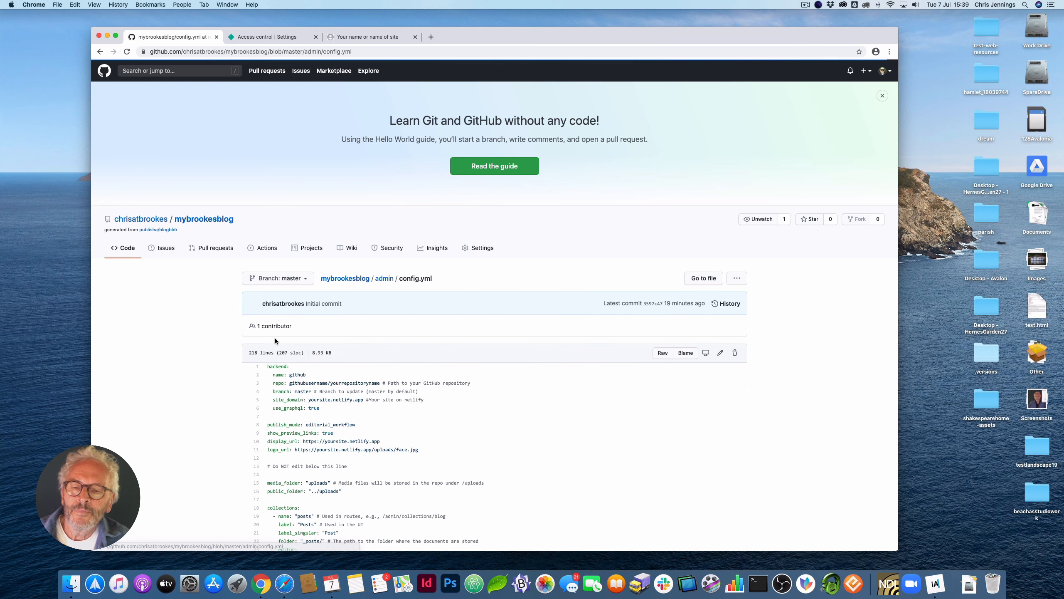
scroll(197, 418, down, 5)
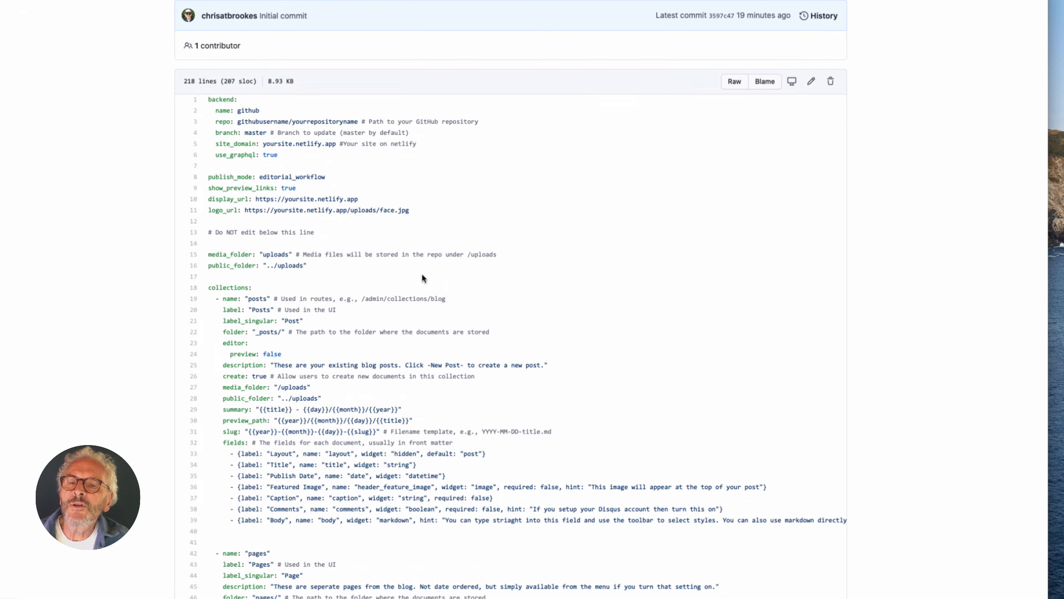
scroll(422, 272, up, 1)
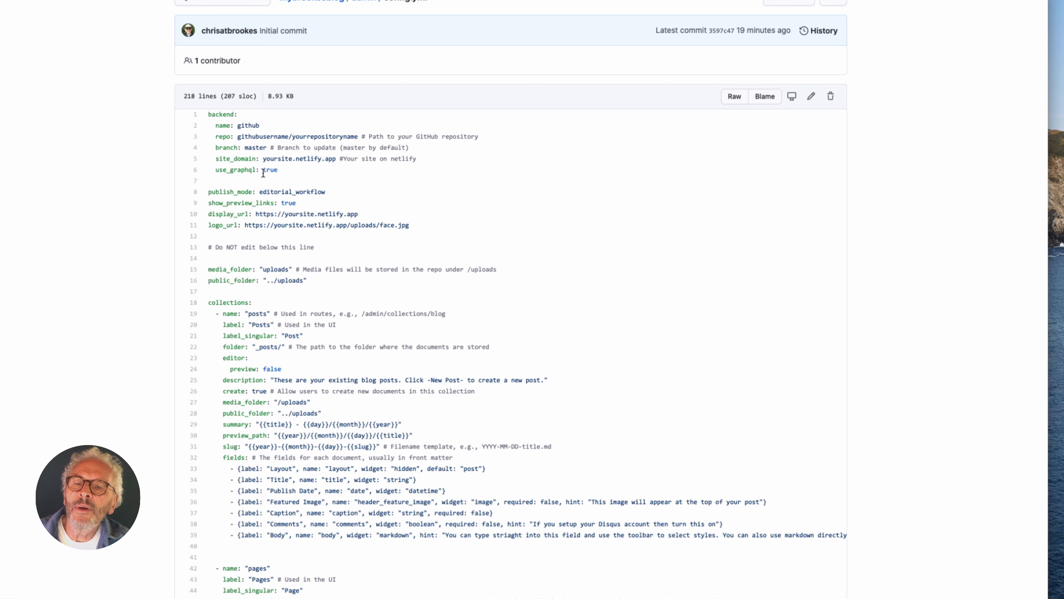
scroll(562, 205, up, 1)
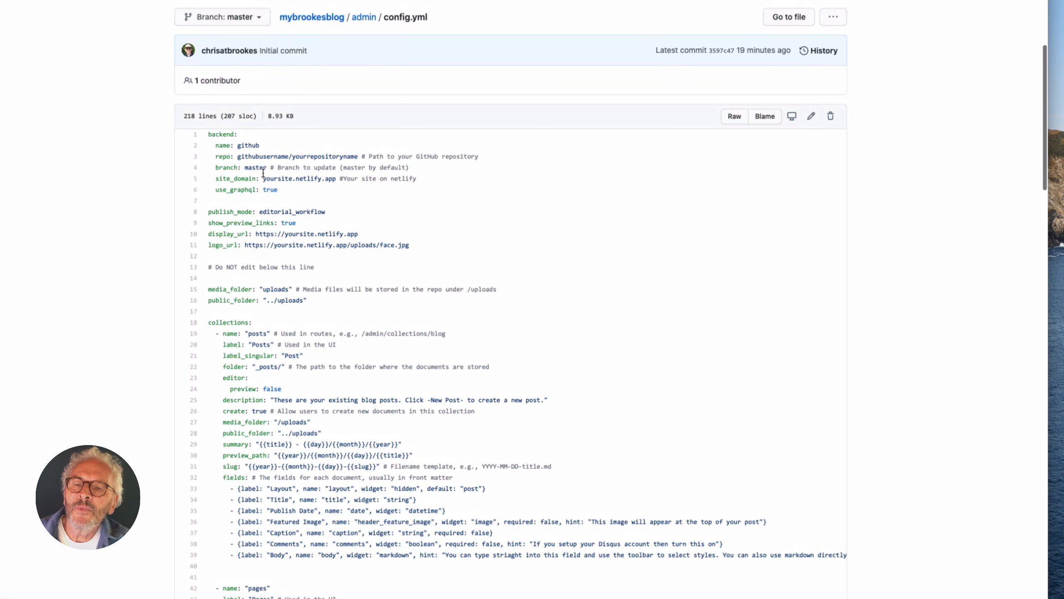
- Open config.yml in GitHub's editor and scroll to the backend section
click(812, 118)
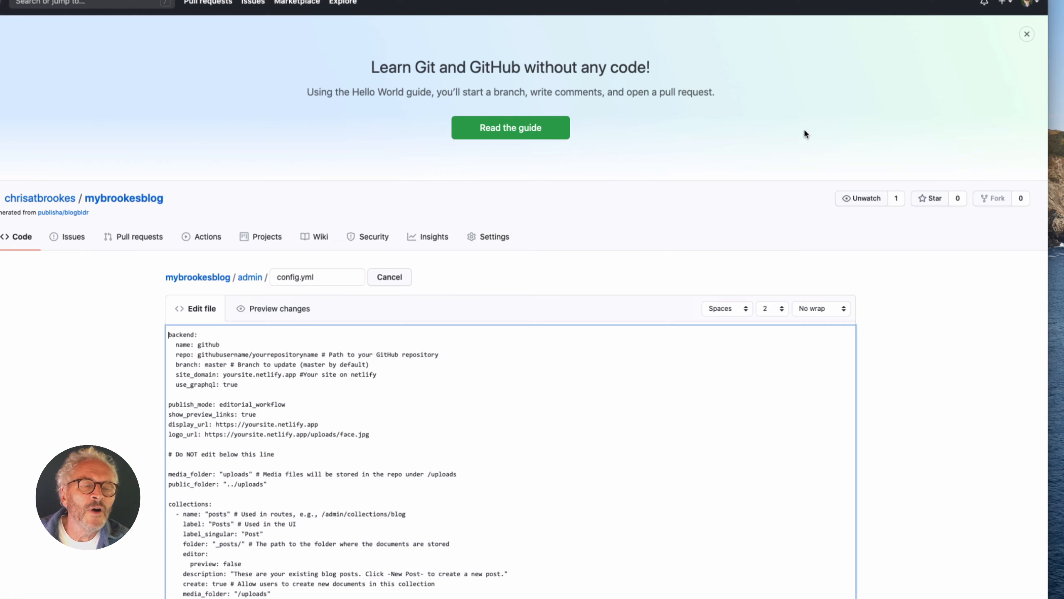
scroll(414, 396, down, 5)
scroll(414, 396, up, 3)
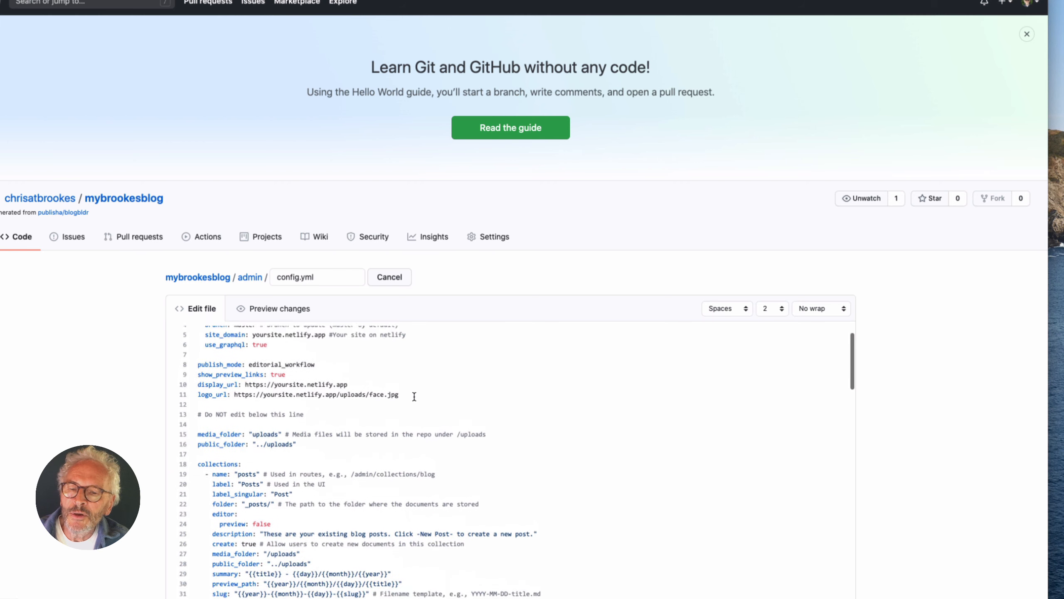
scroll(414, 396, up, 2)
scroll(401, 211, down, 1)
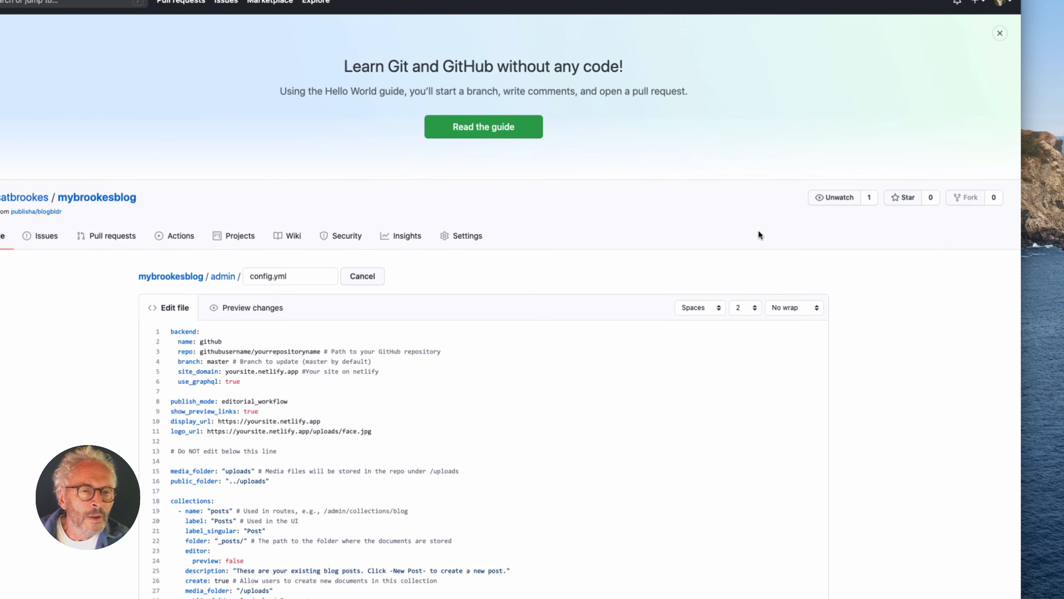
scroll(511, 138, down, 5)
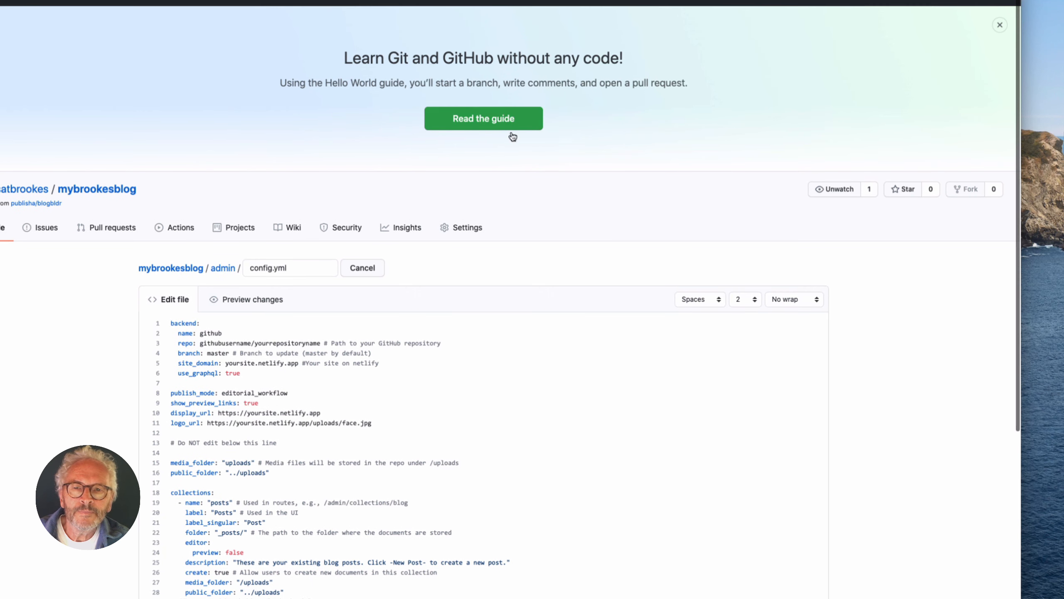
scroll(493, 163, down, 2)
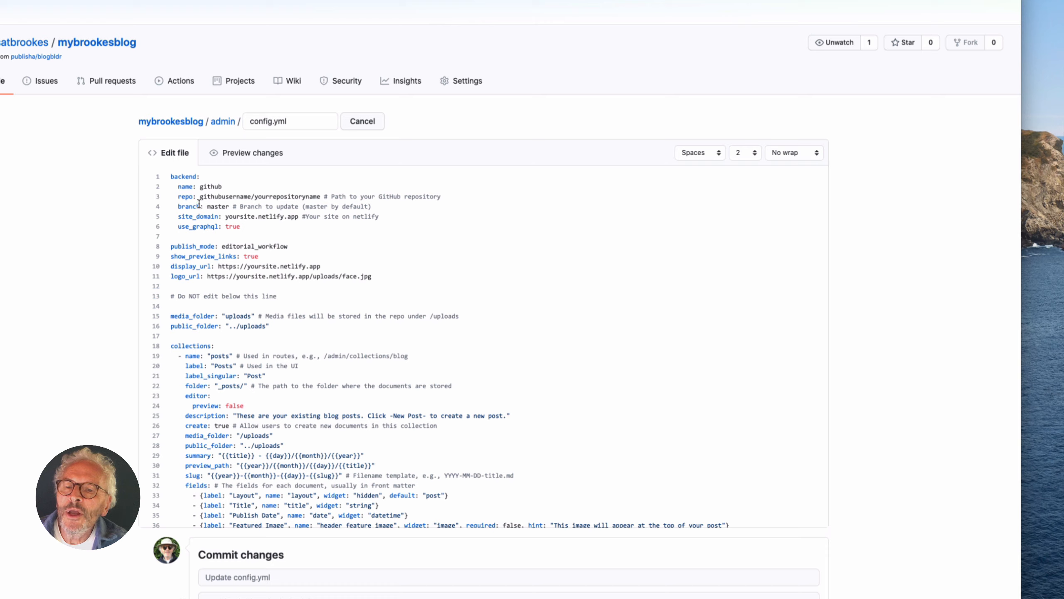
- Replace the repo line's placeholders with the account username and mybrookesblog
drag(200, 197, 251, 197)
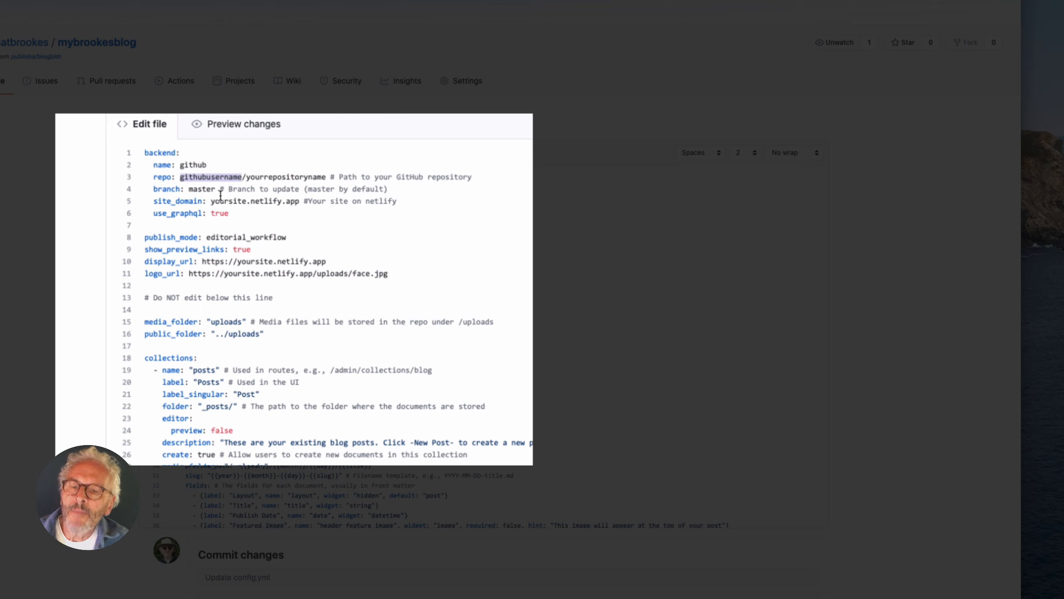
text(chrisat)
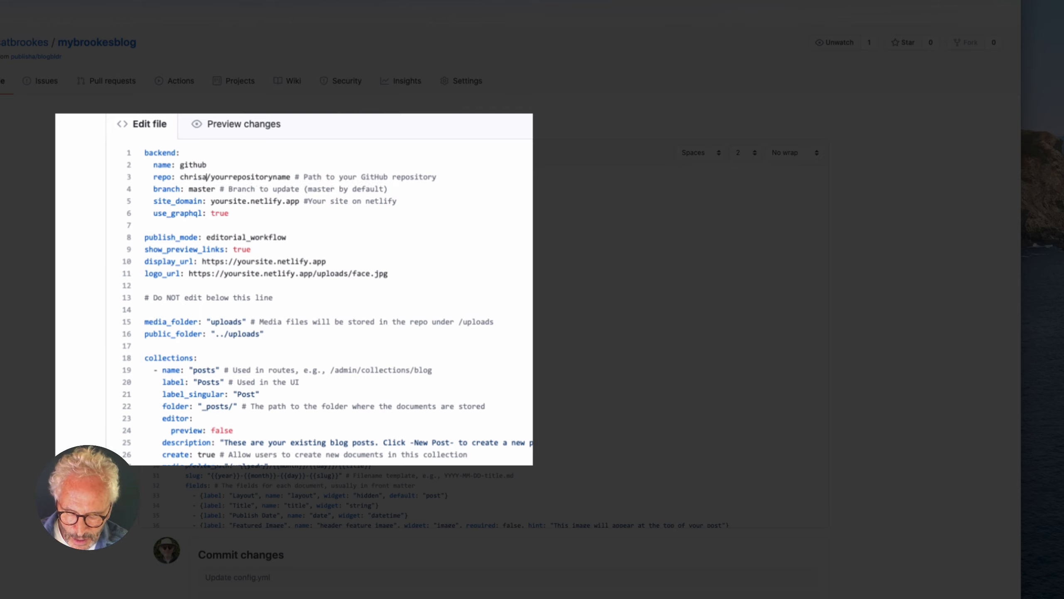
text(brookes)
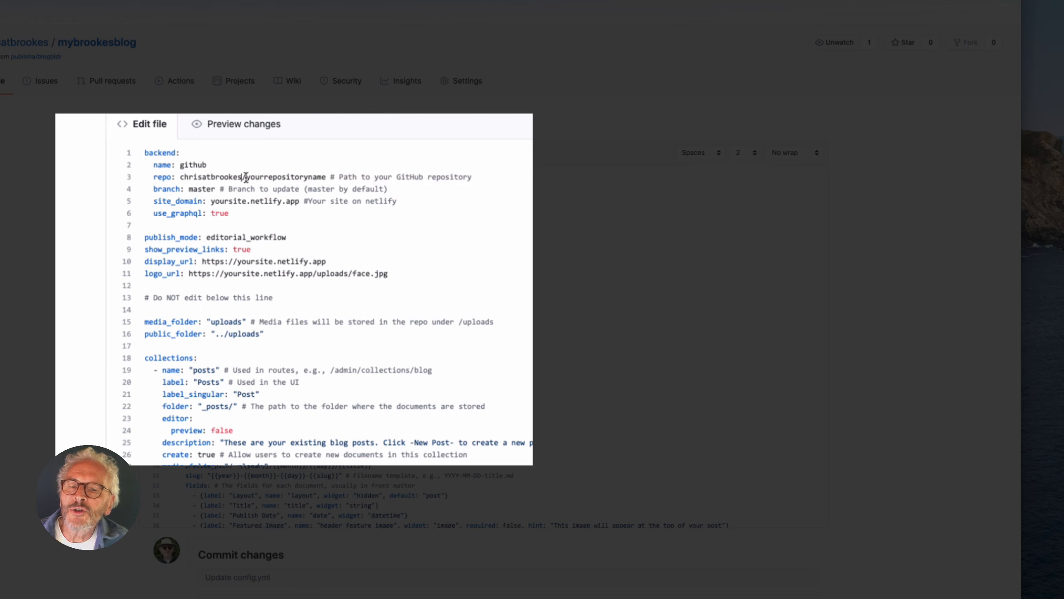
drag(246, 177, 326, 177)
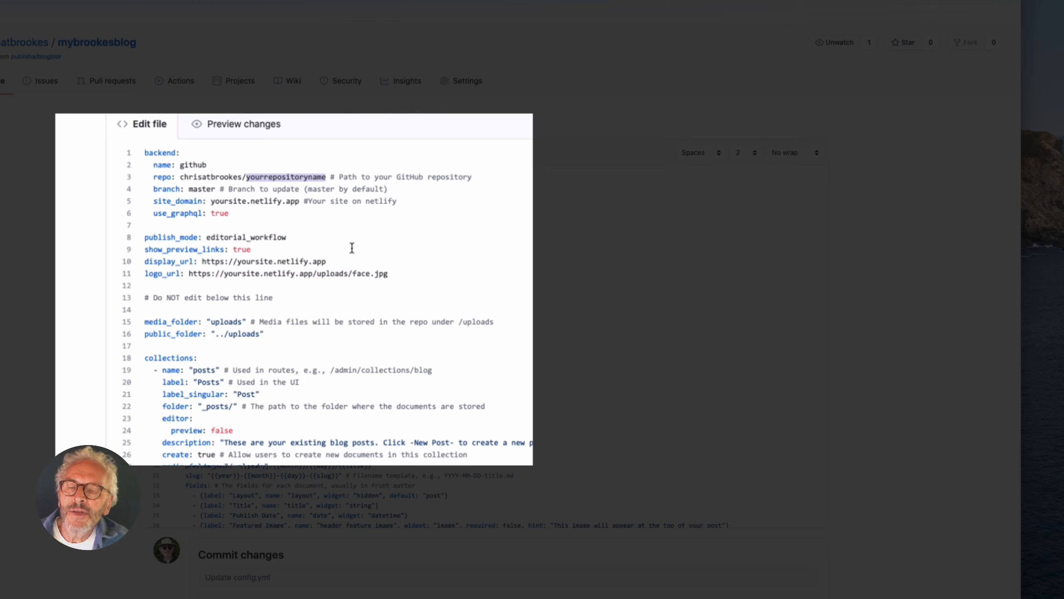
text(my)
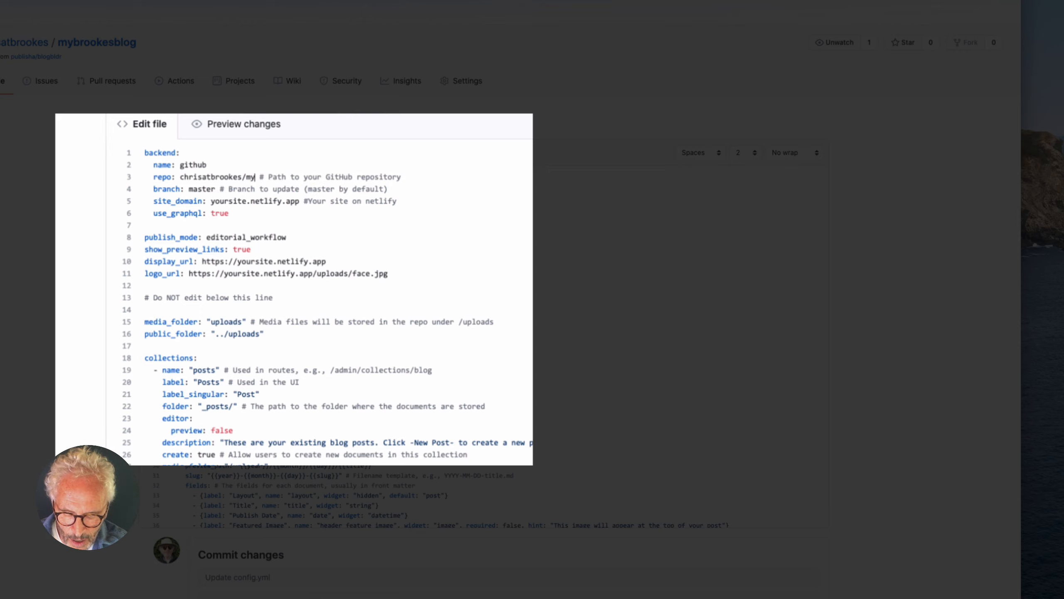
text(brookesbl)
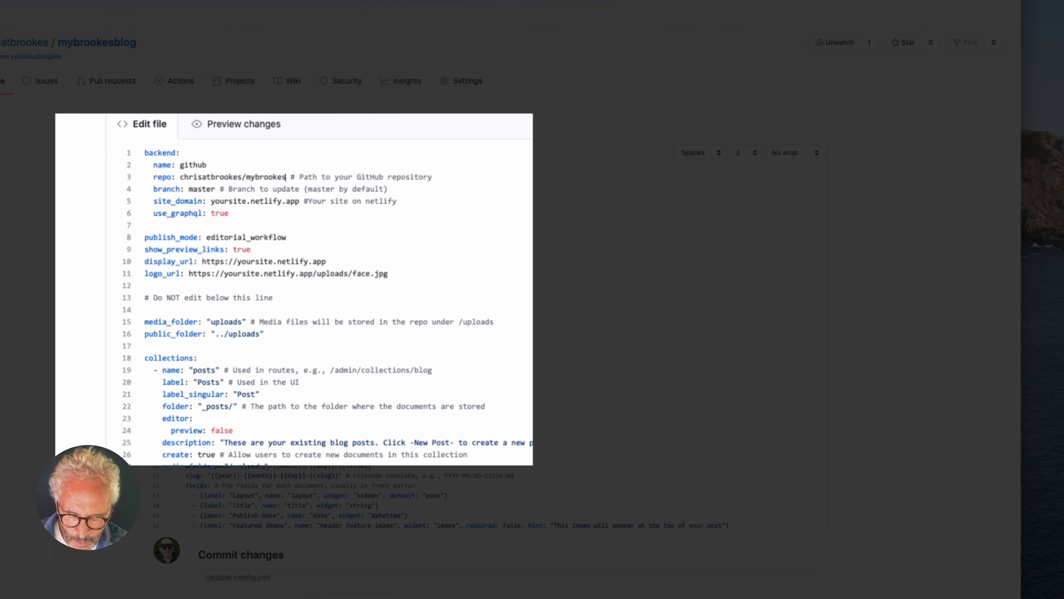
text(og)
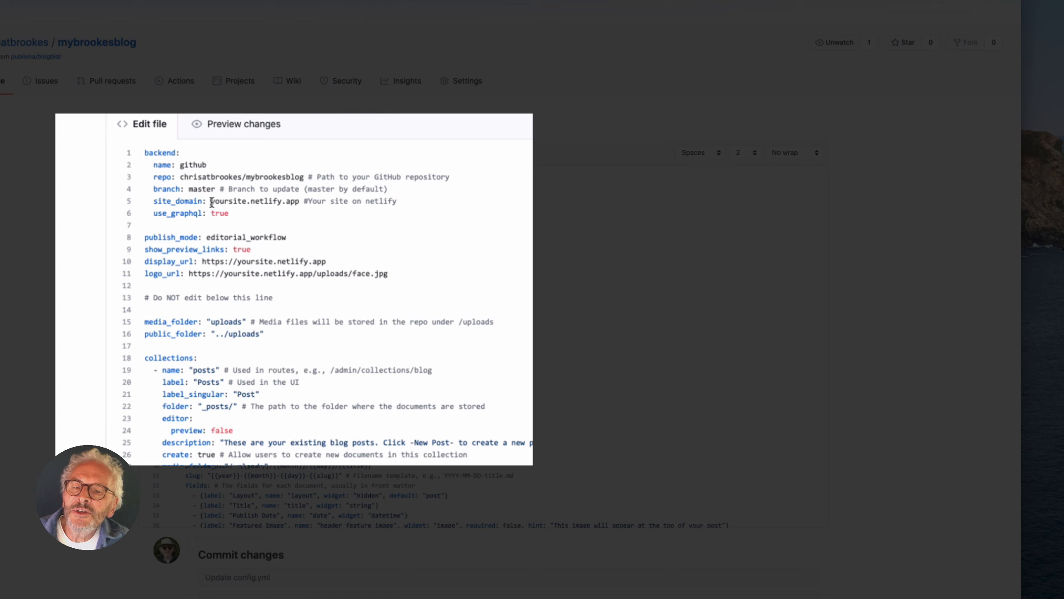
drag(211, 202, 243, 202)
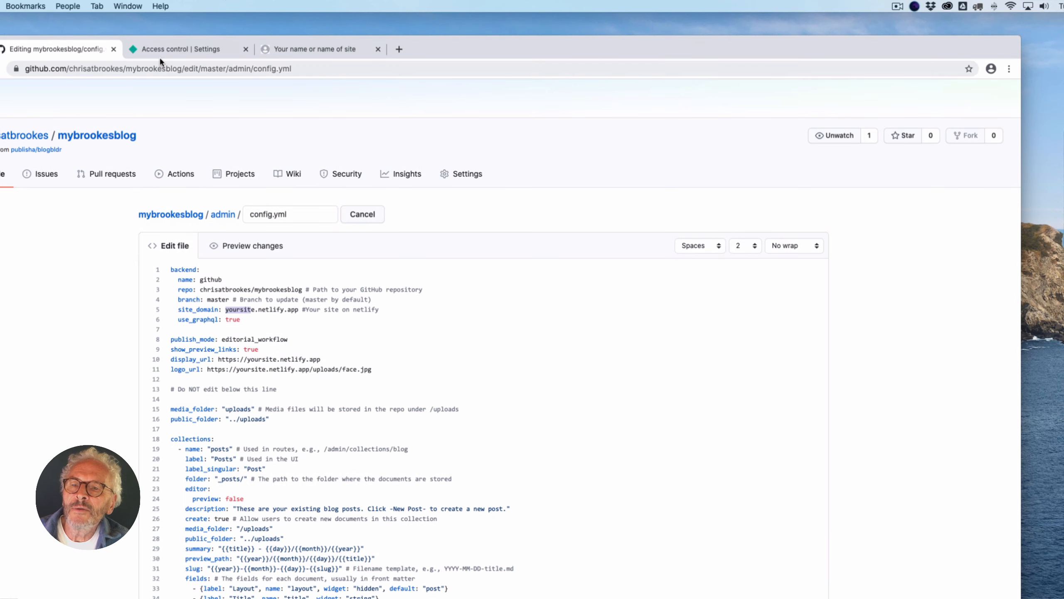
- Confirm the Netlify site name, then set site_domain and display_url to luckypudding.netlify.app
click(161, 48)
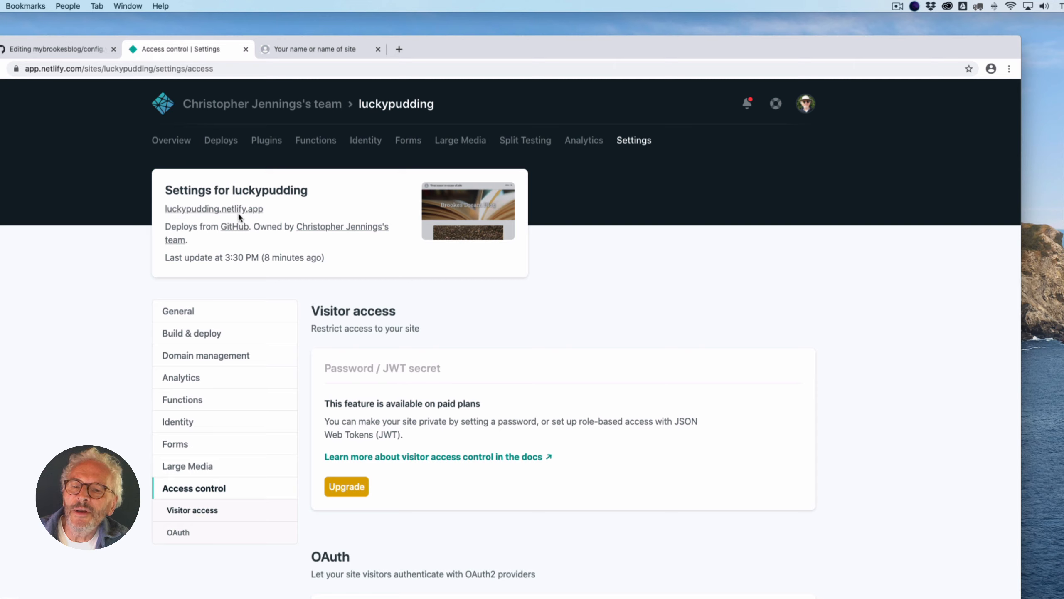
click(48, 51)
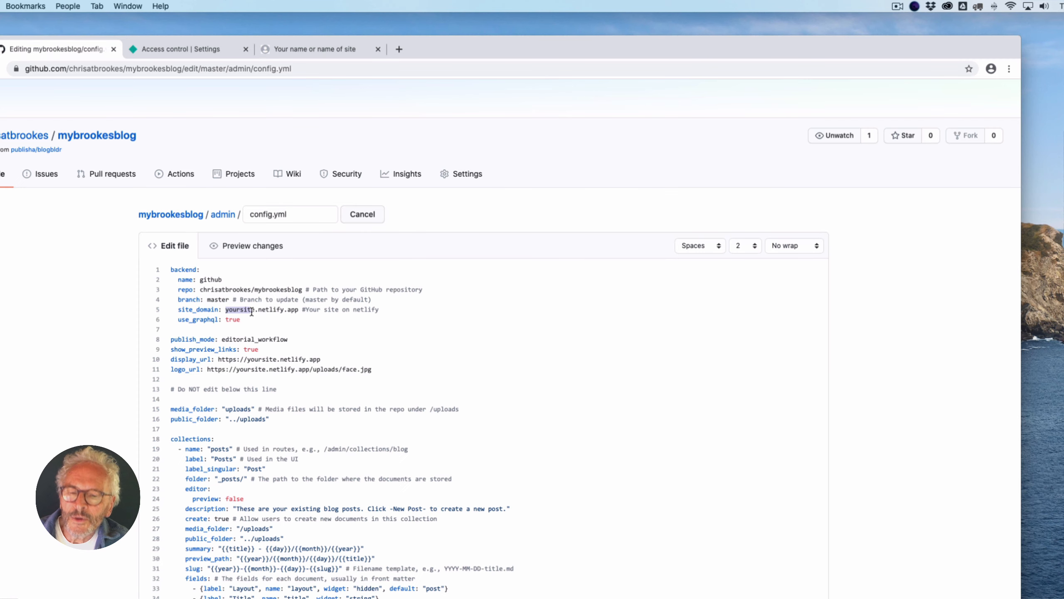
text(lu)
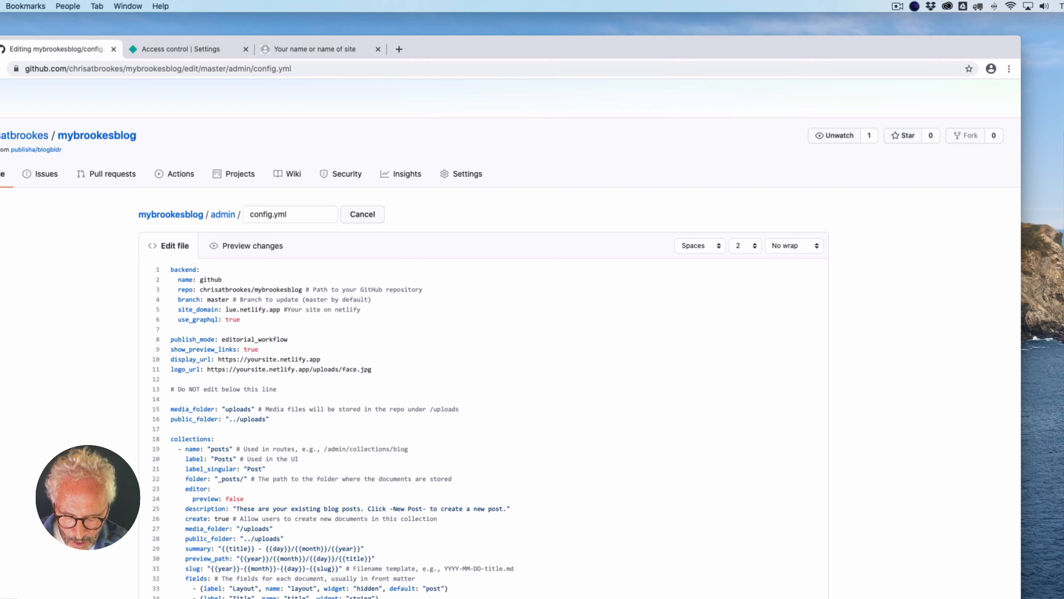
text(ckyp)
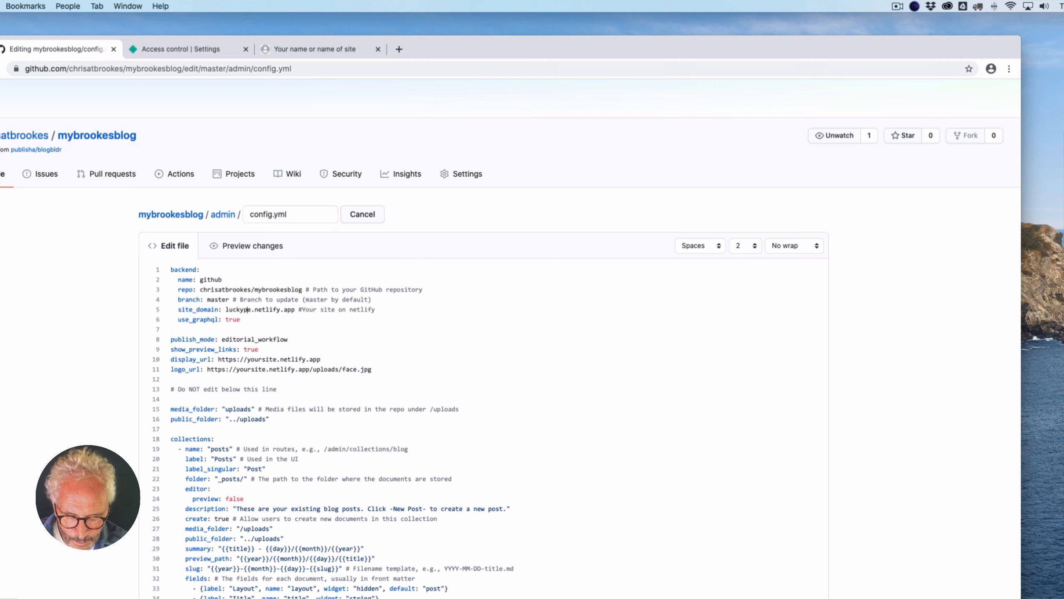
text(udding)
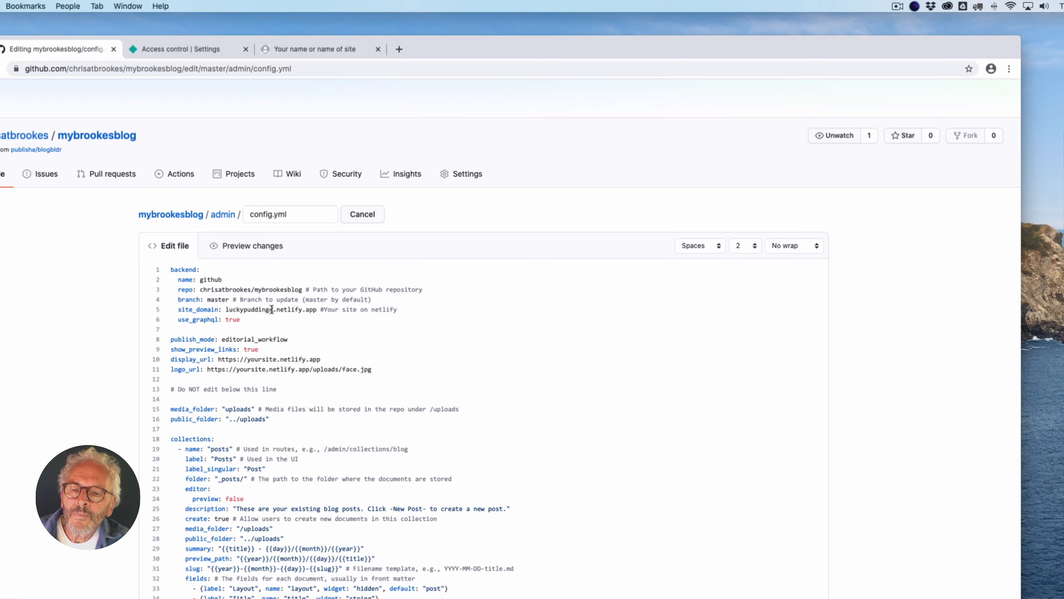
key(Delete)
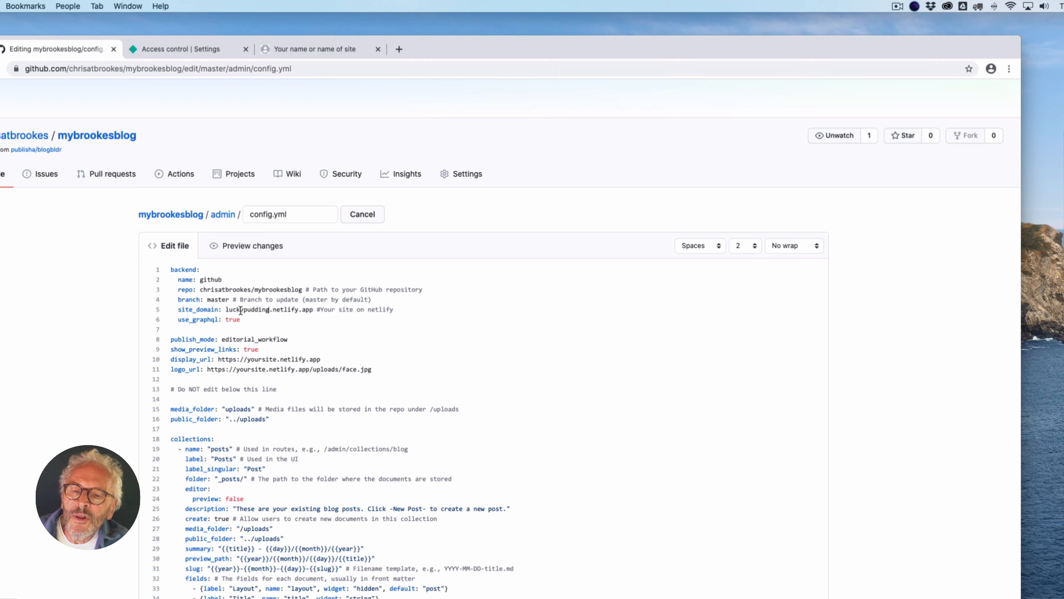
scroll(251, 314, down, 1)
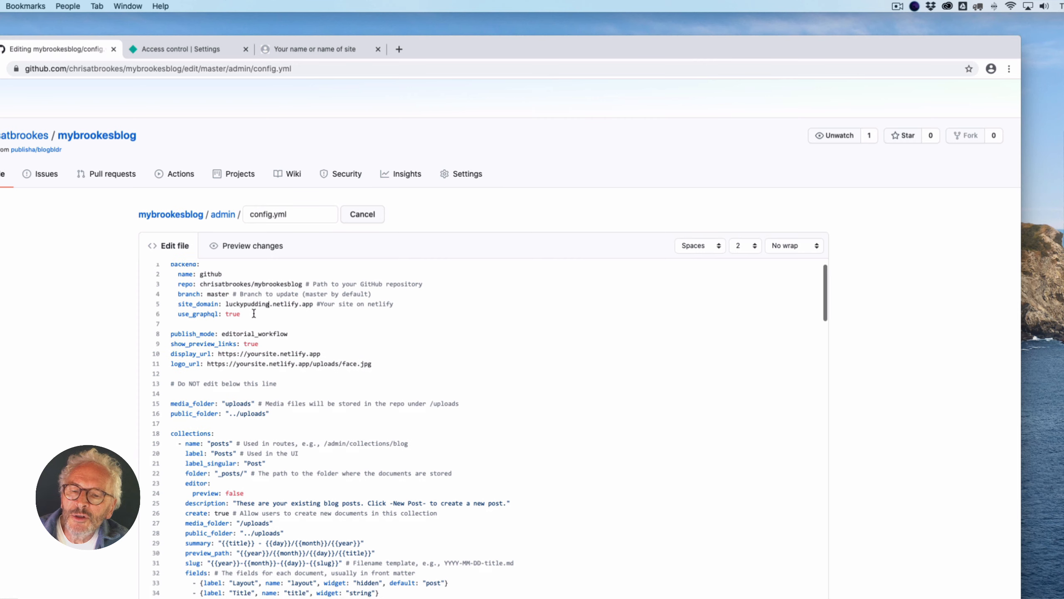
scroll(258, 314, down, 2)
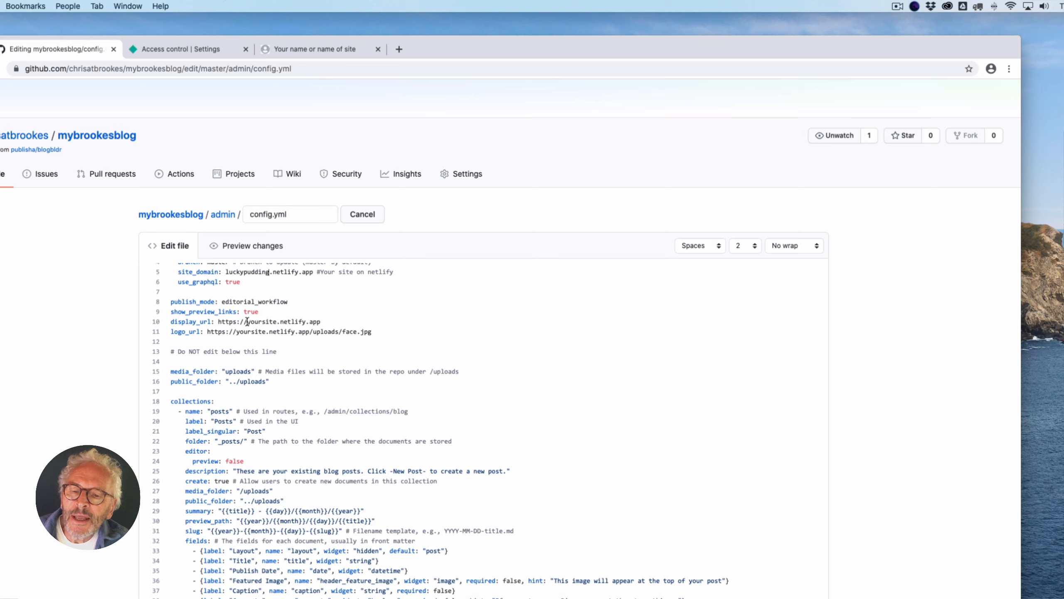
drag(247, 321, 277, 322)
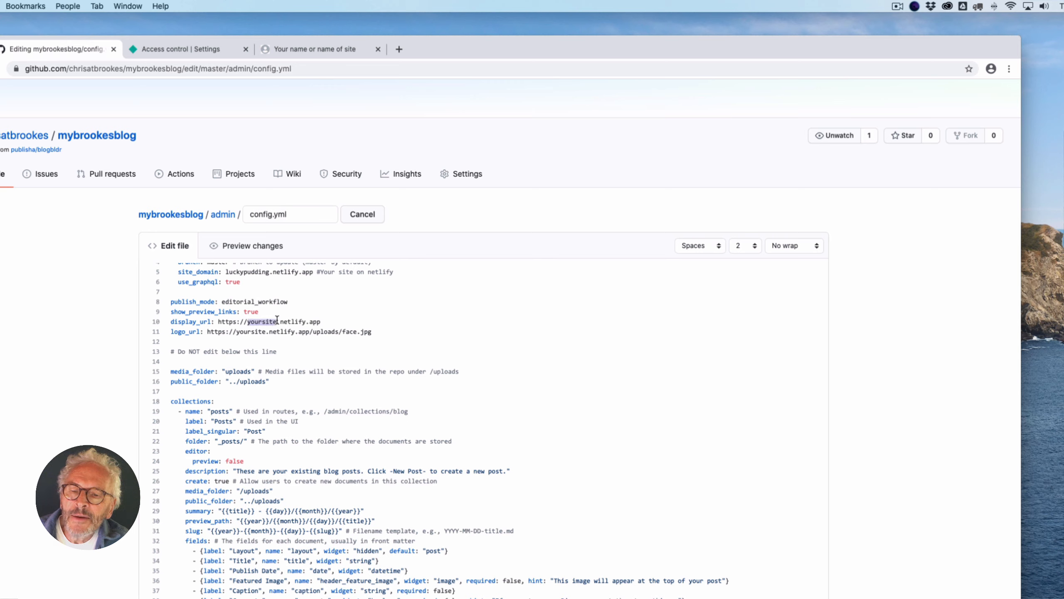
text(lucky)
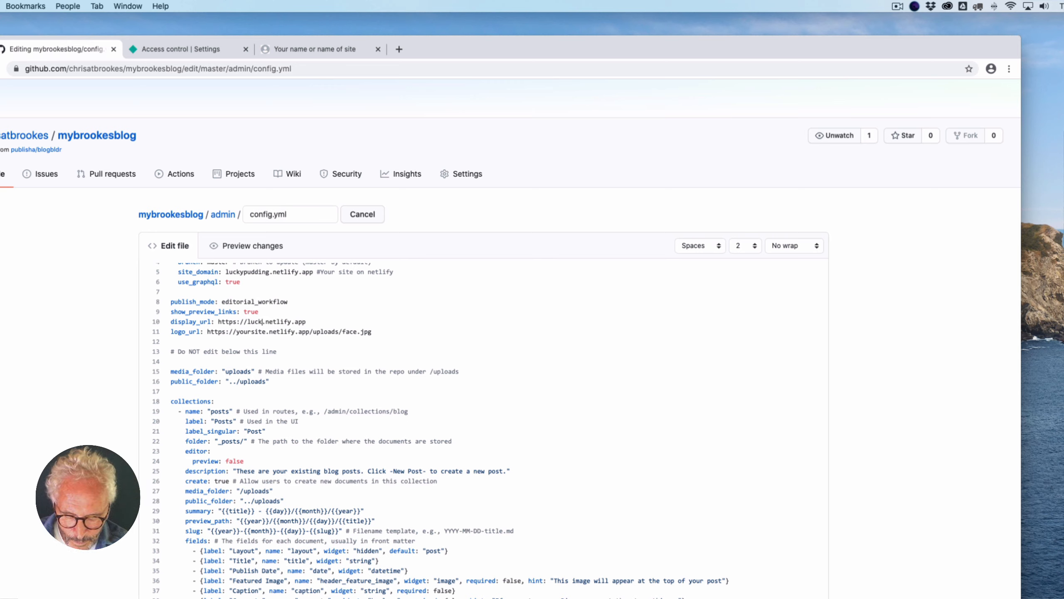
text(pudding)
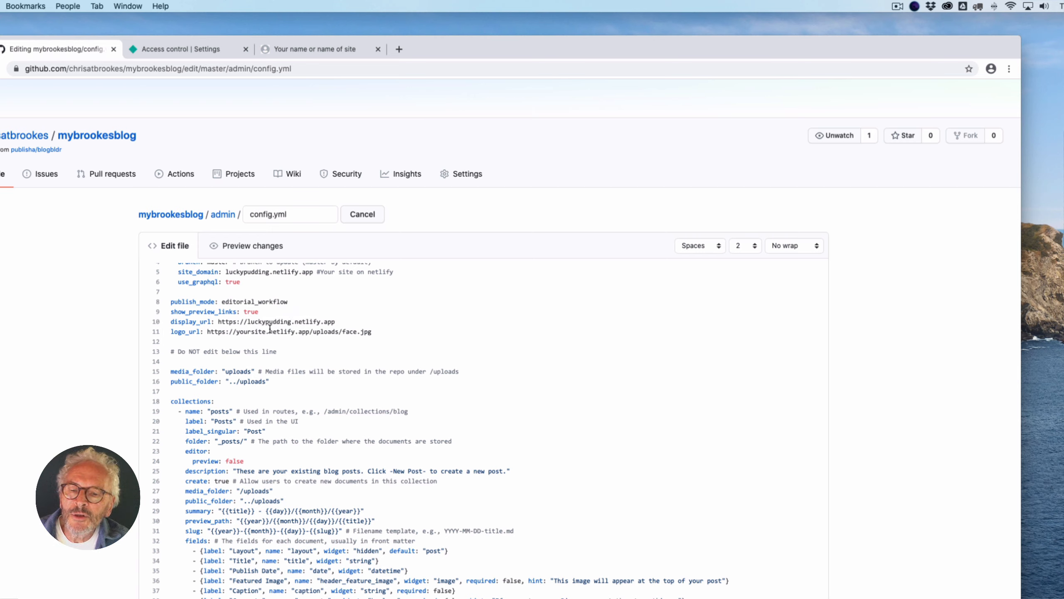
- Copy luckypudding from display_url and paste it over yoursite in logo_url
scroll(270, 329, down, 1)
double_click(264, 315)
key(cmd+c)
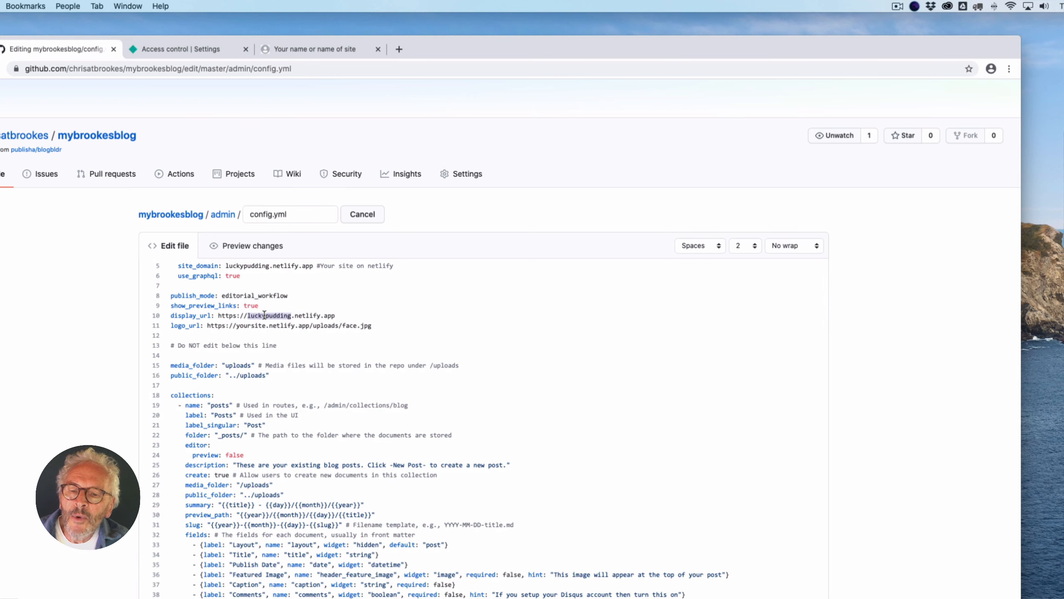
double_click(247, 326)
key(cmd+v)
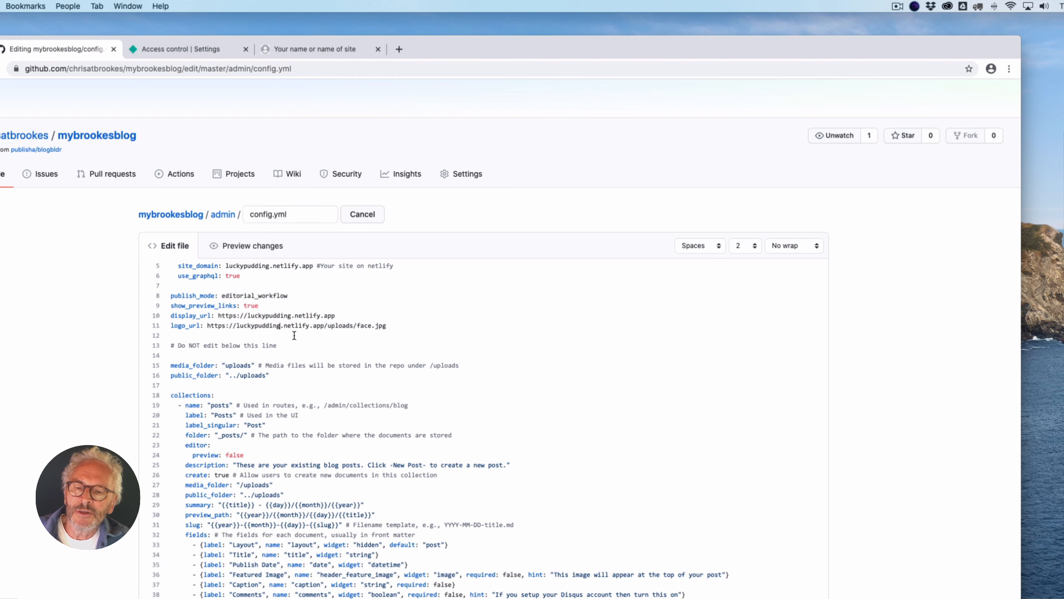
scroll(294, 336, down, 1)
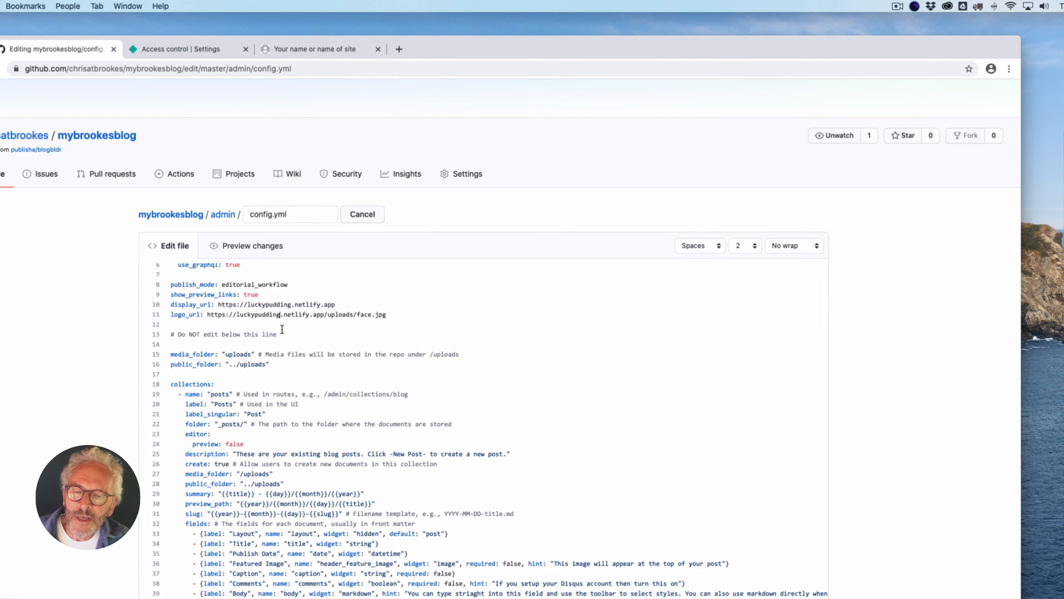
scroll(282, 329, up, 10)
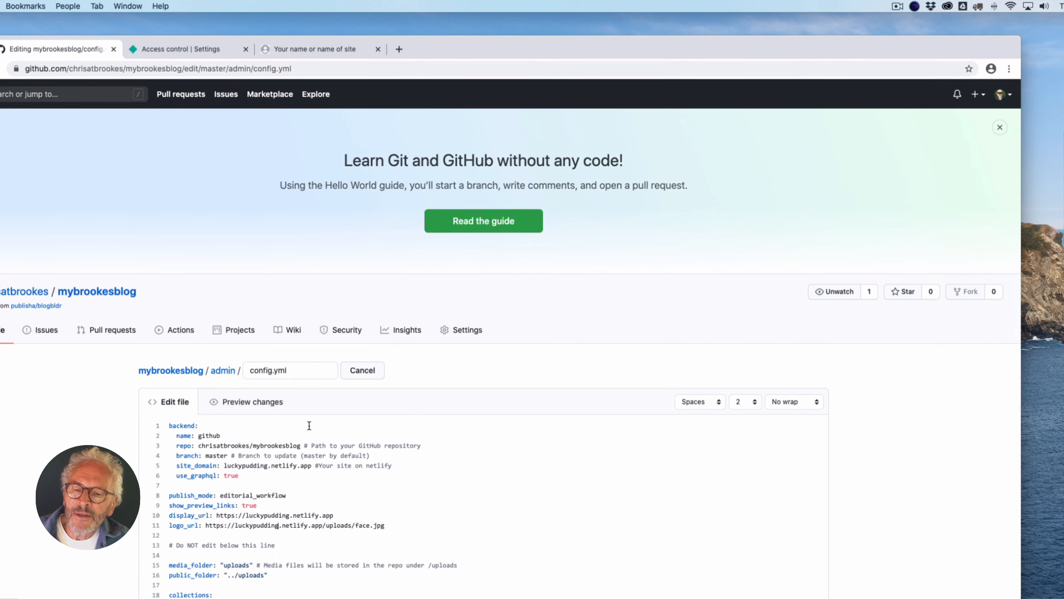
- Commit the admin/config.yml edits directly to the master branch
scroll(297, 459, down, 1)
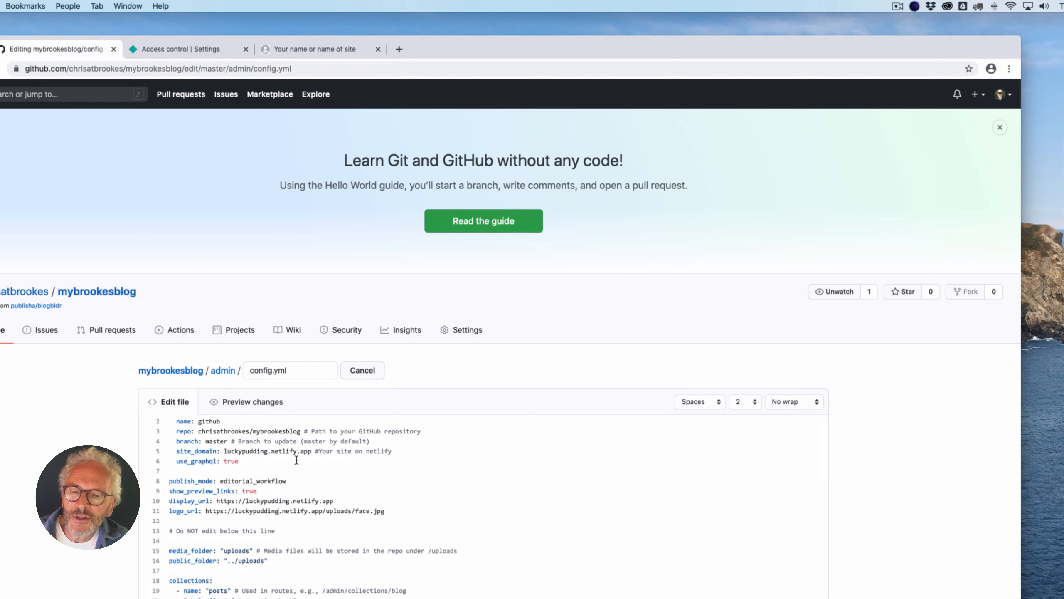
scroll(497, 448, down, 3)
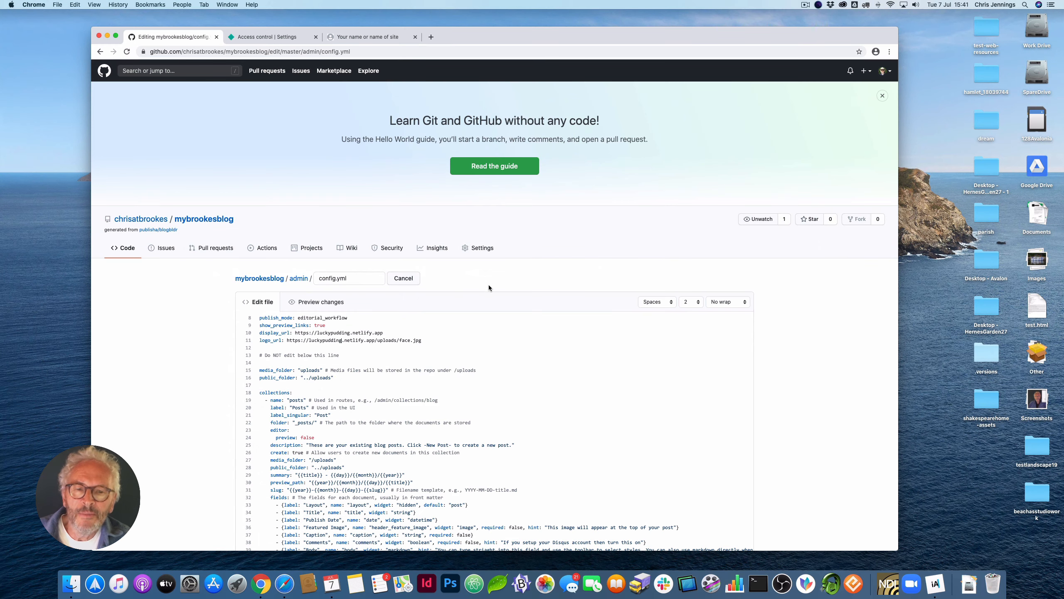
scroll(494, 313, down, 10)
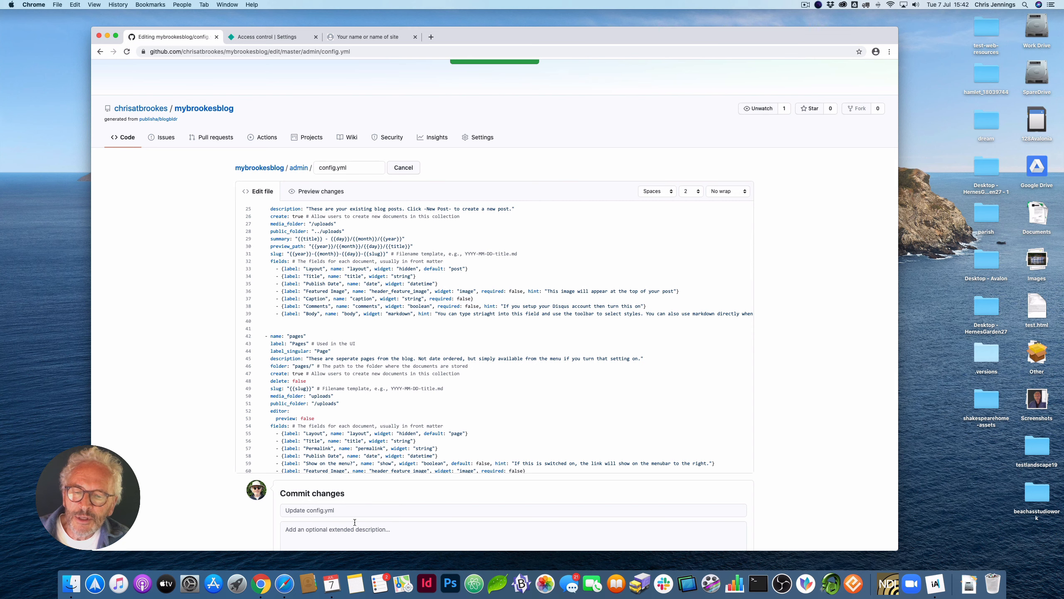
scroll(355, 521, down, 5)
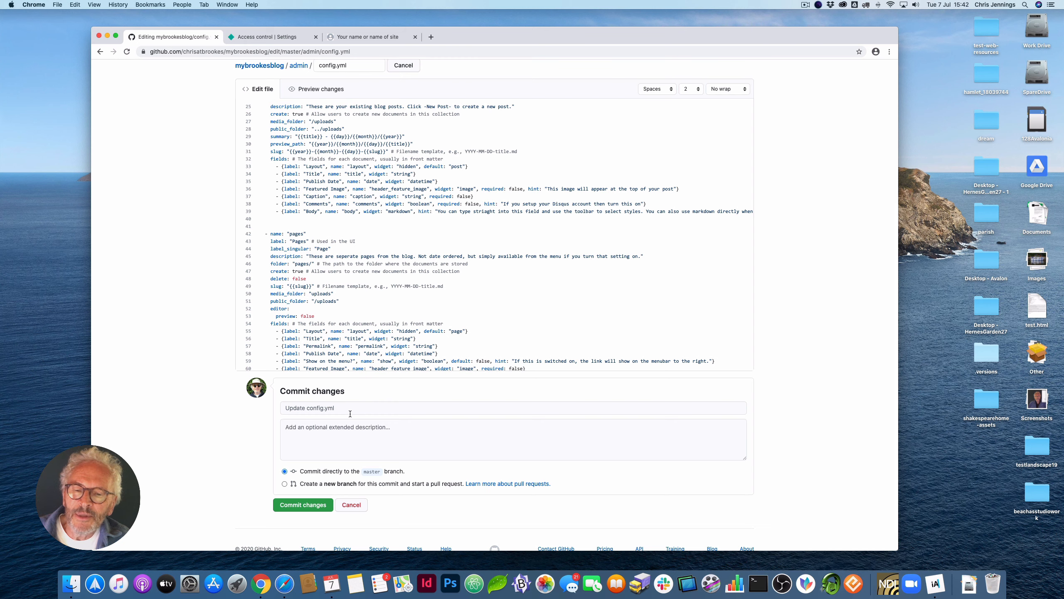
scroll(346, 414, down, 2)
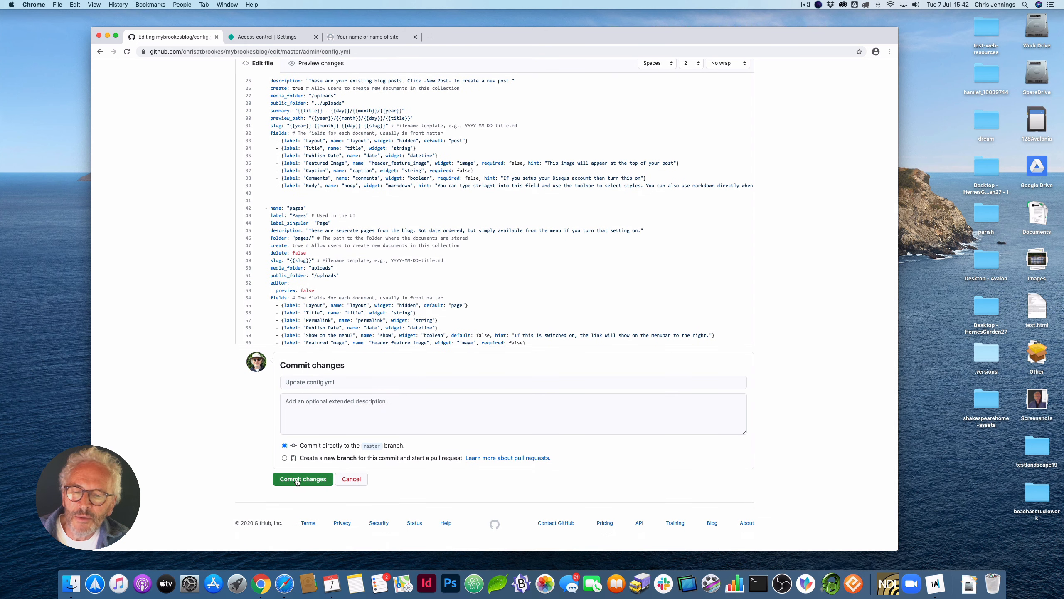
click(297, 479)
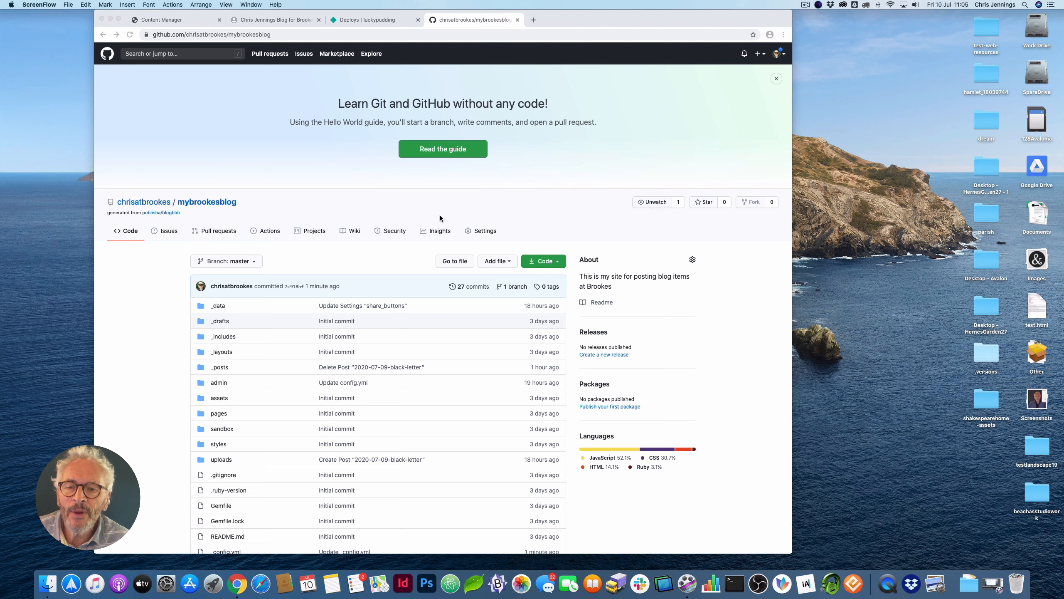
- Open the root _config.yml in the editor and scroll to its yoursite.netlify.app url line
scroll(320, 238, down, 4)
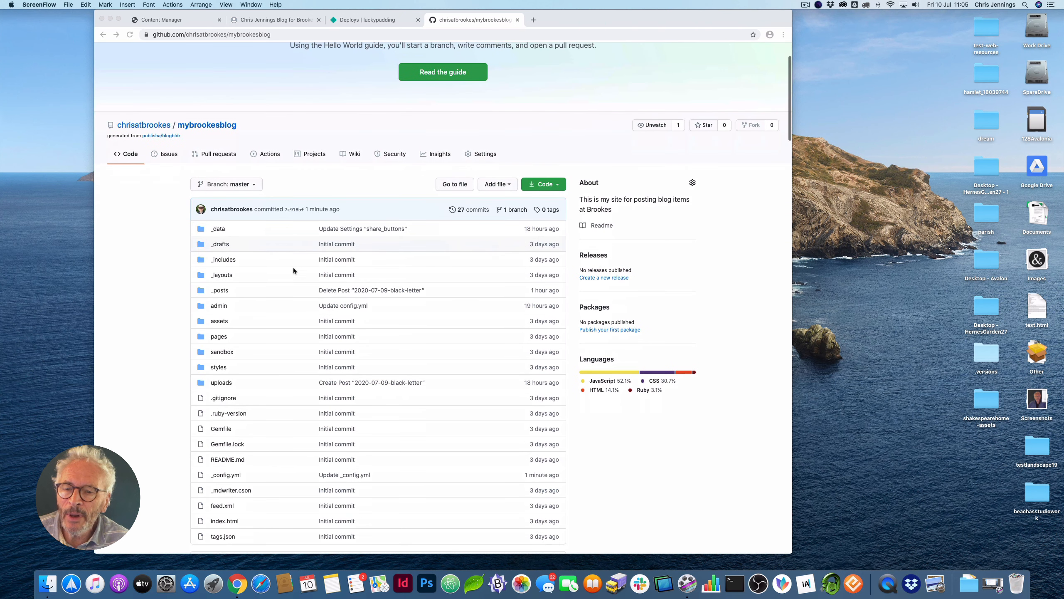
scroll(273, 314, down, 5)
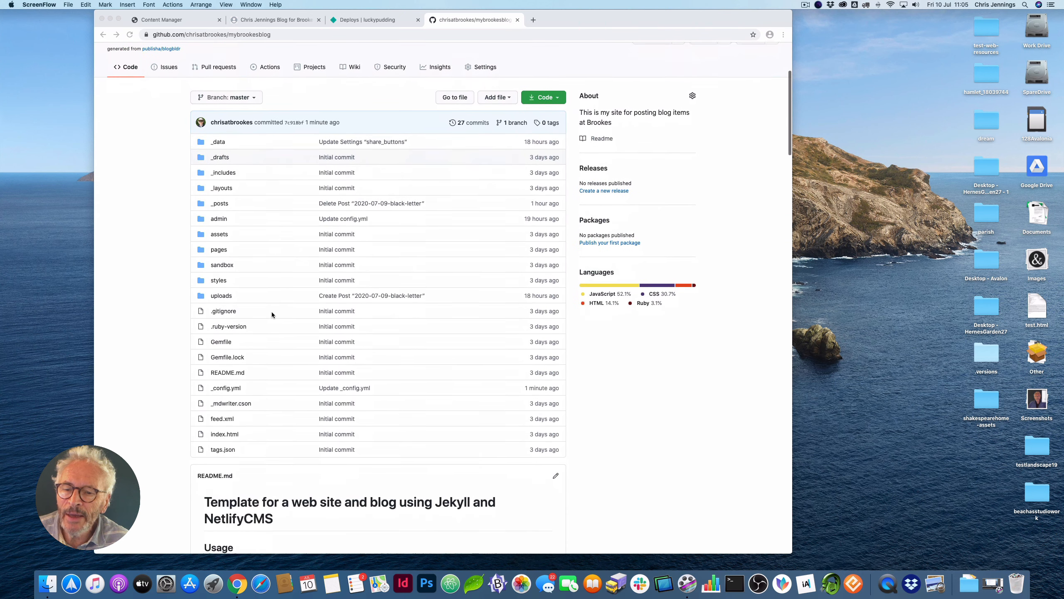
scroll(266, 329, down, 2)
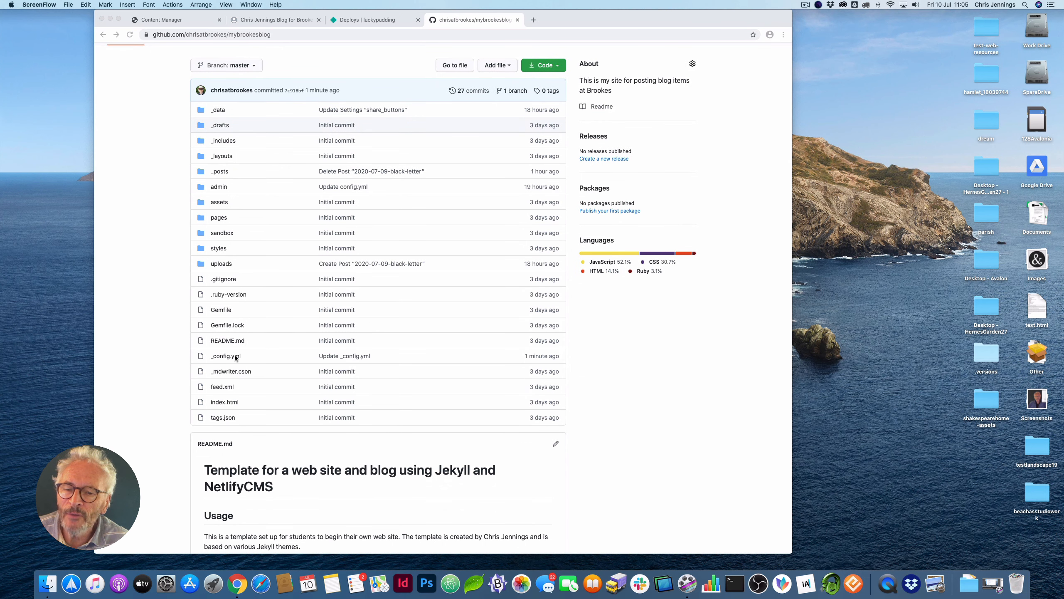
click(233, 356)
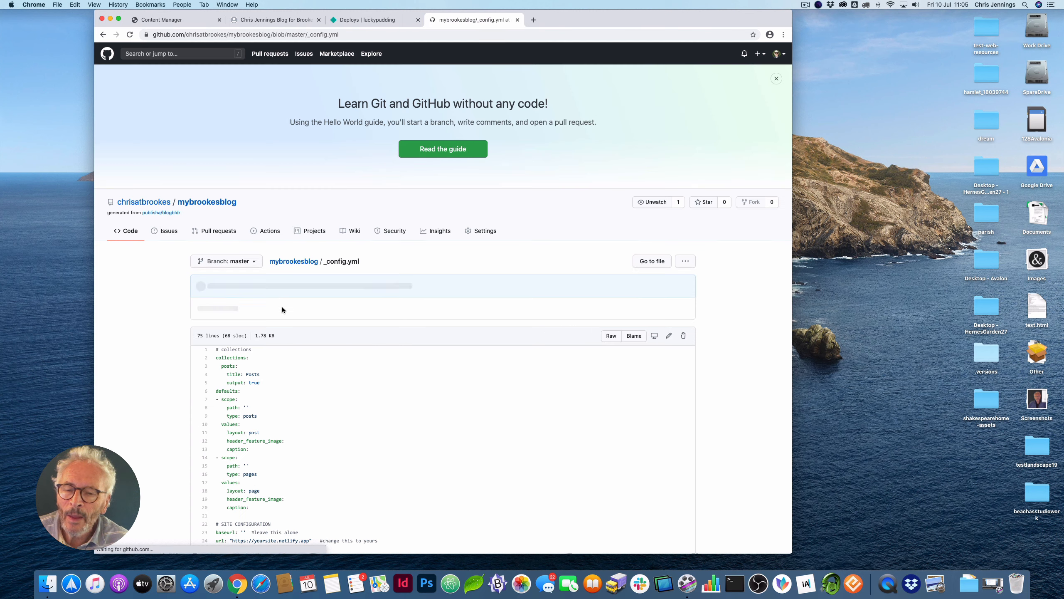
scroll(295, 308, down, 5)
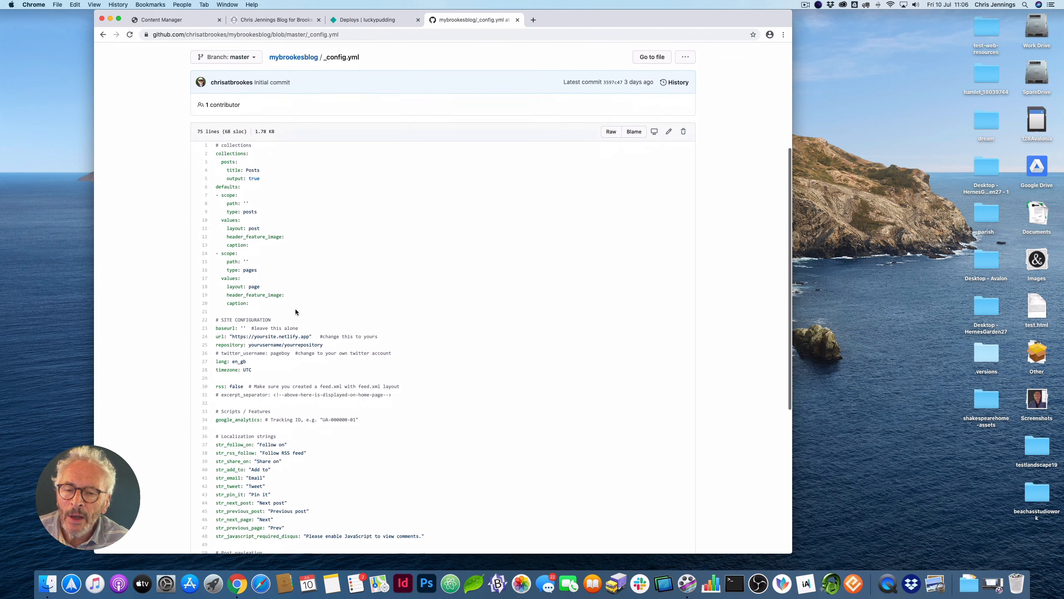
click(669, 133)
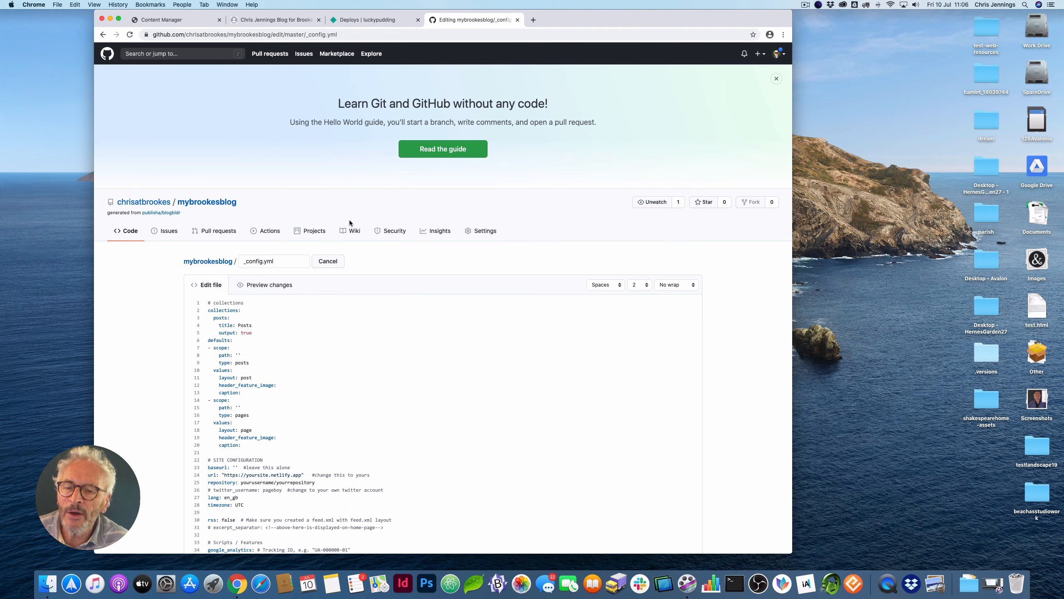
scroll(369, 259, down, 2)
scroll(377, 280, down, 4)
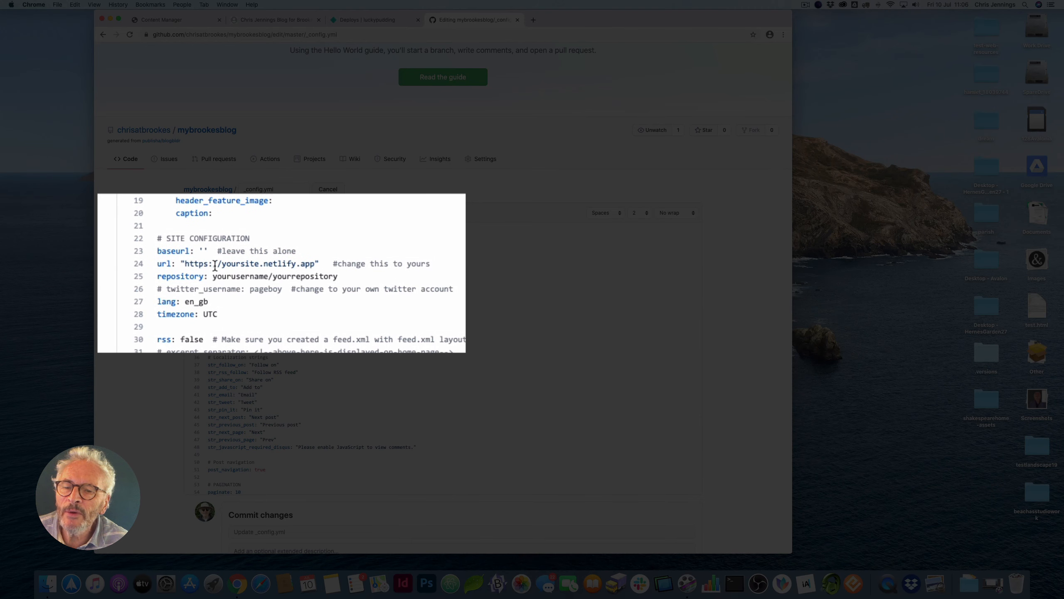
- In _config.yml, replace yoursite with luckypudding and set the repository to the owner's username/mybrookesblog
drag(222, 263, 257, 262)
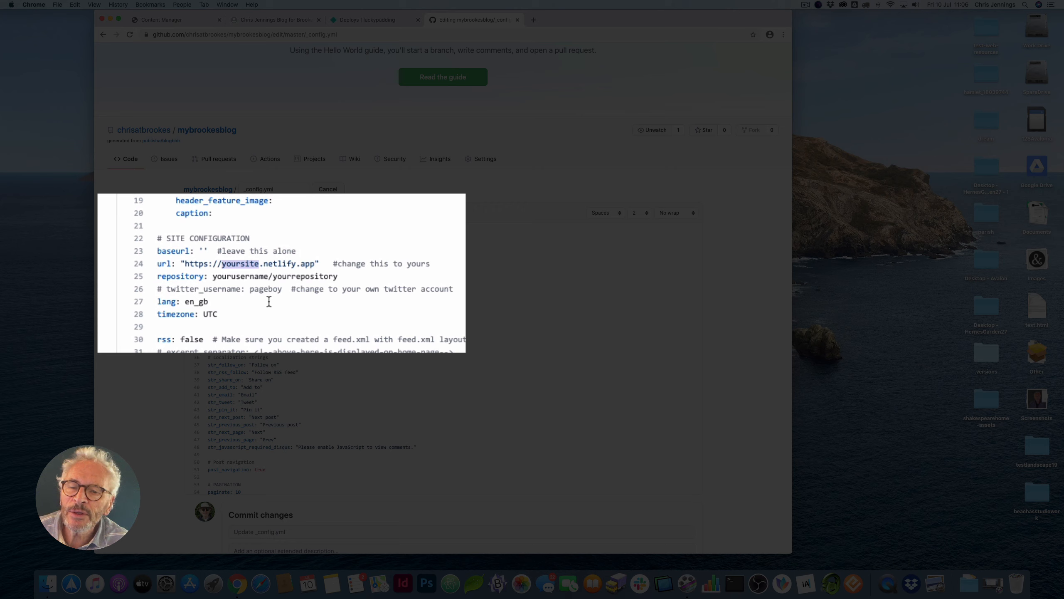
text(lucky)
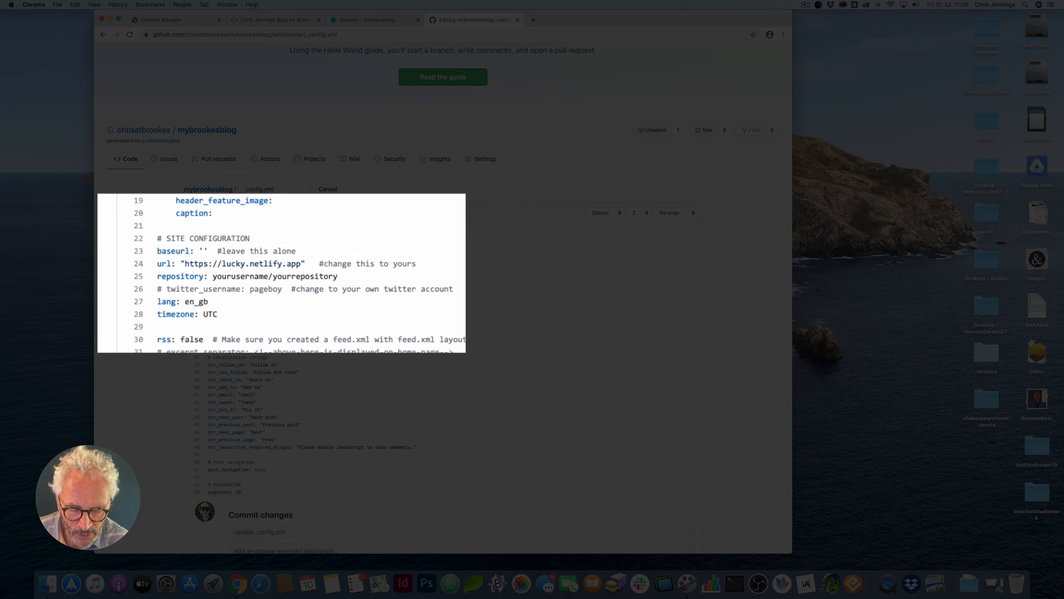
text(pudding)
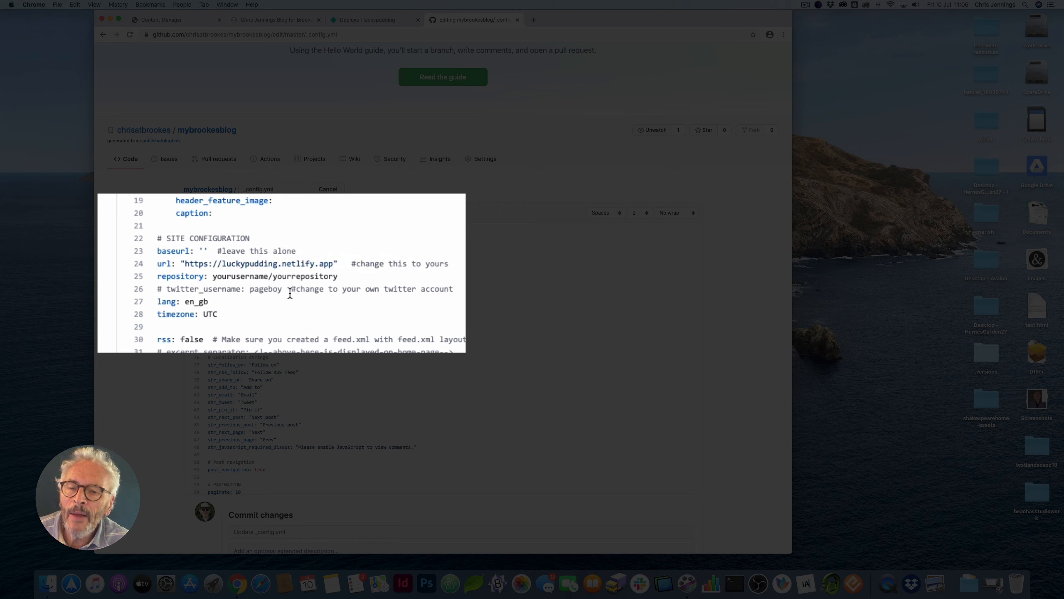
drag(212, 277, 269, 277)
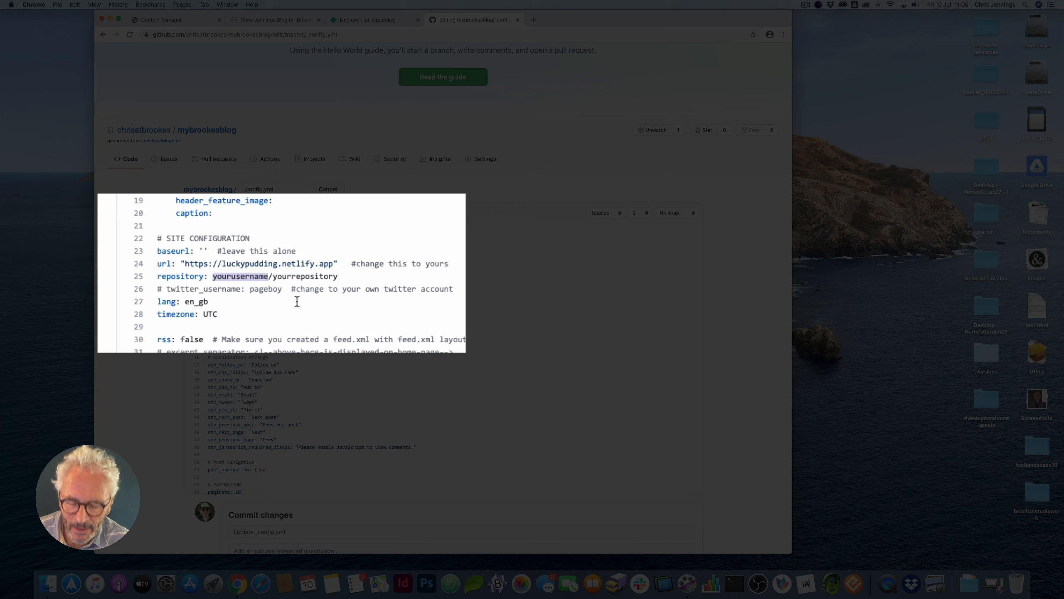
text(chrisat)
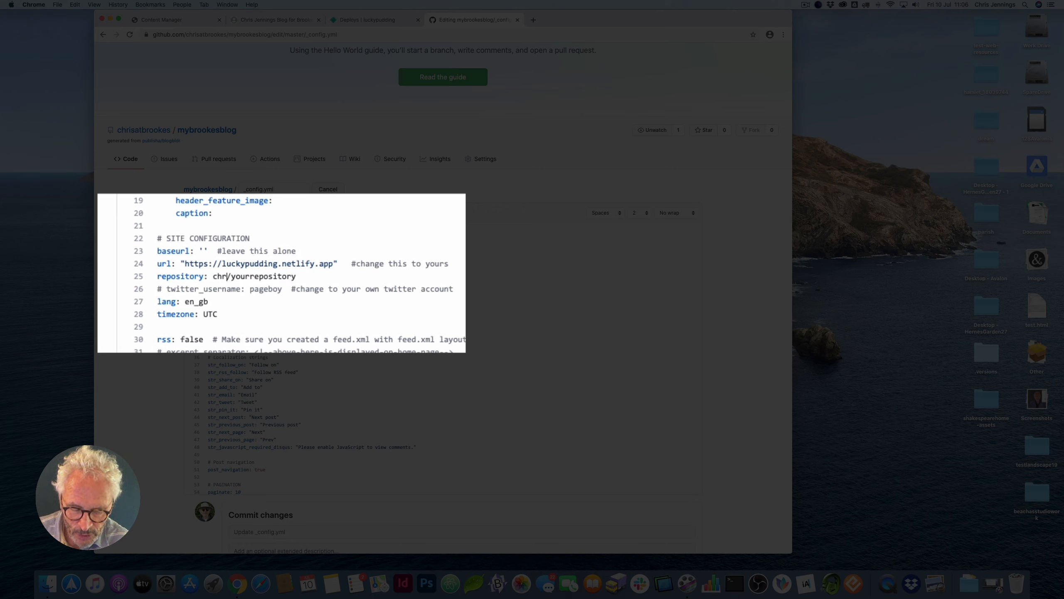
text(brookes)
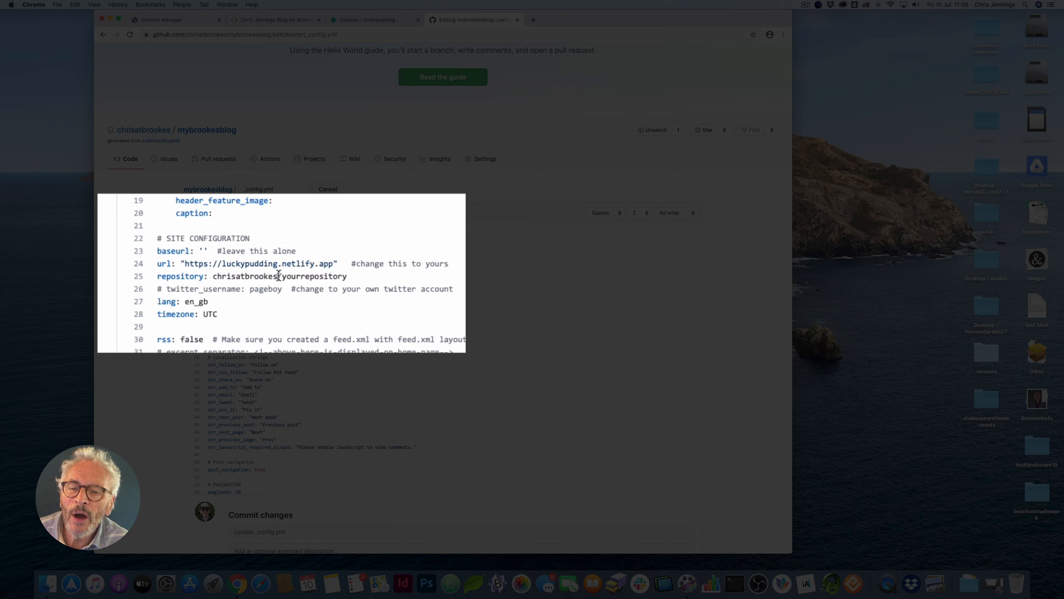
drag(282, 276, 348, 276)
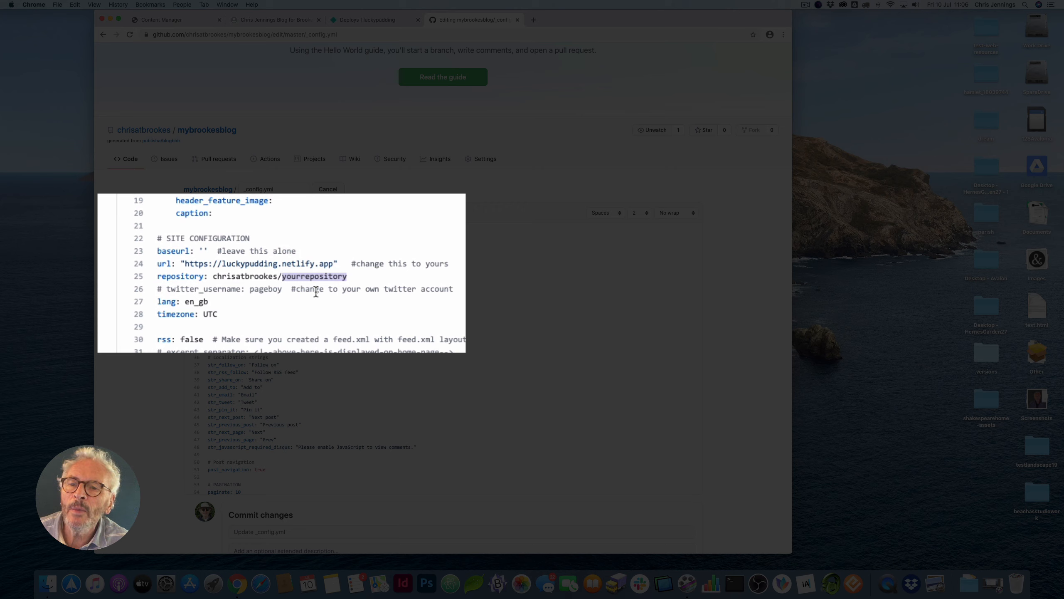
text(m)
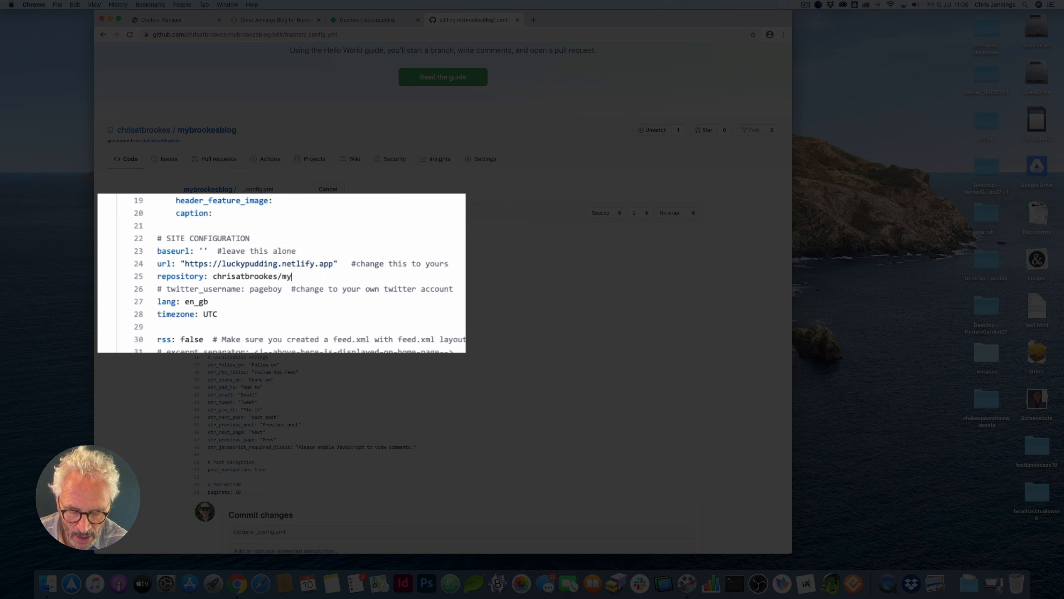
text(ybrooke)
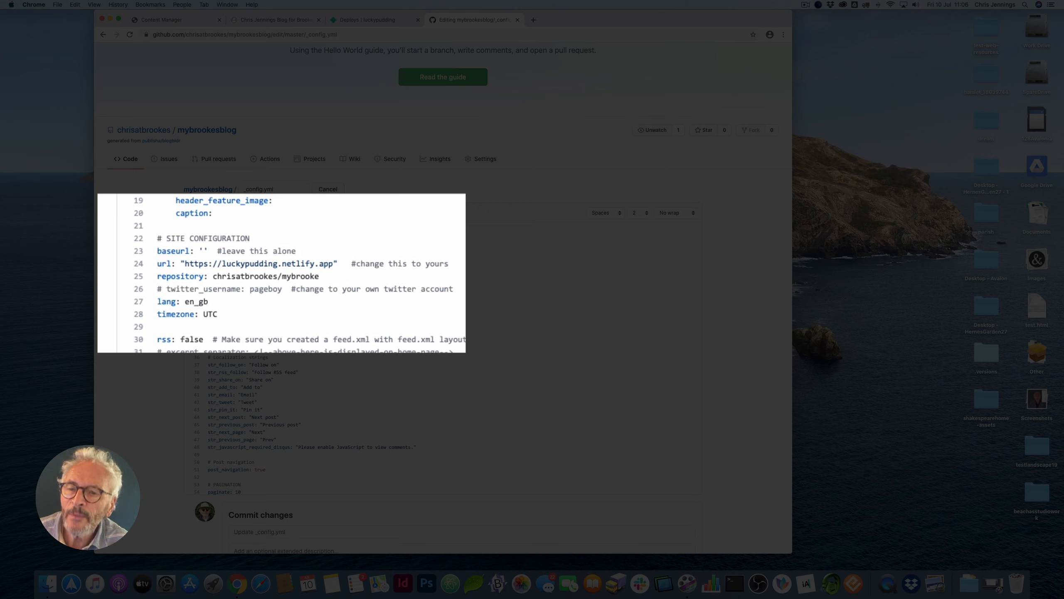
text(sb)
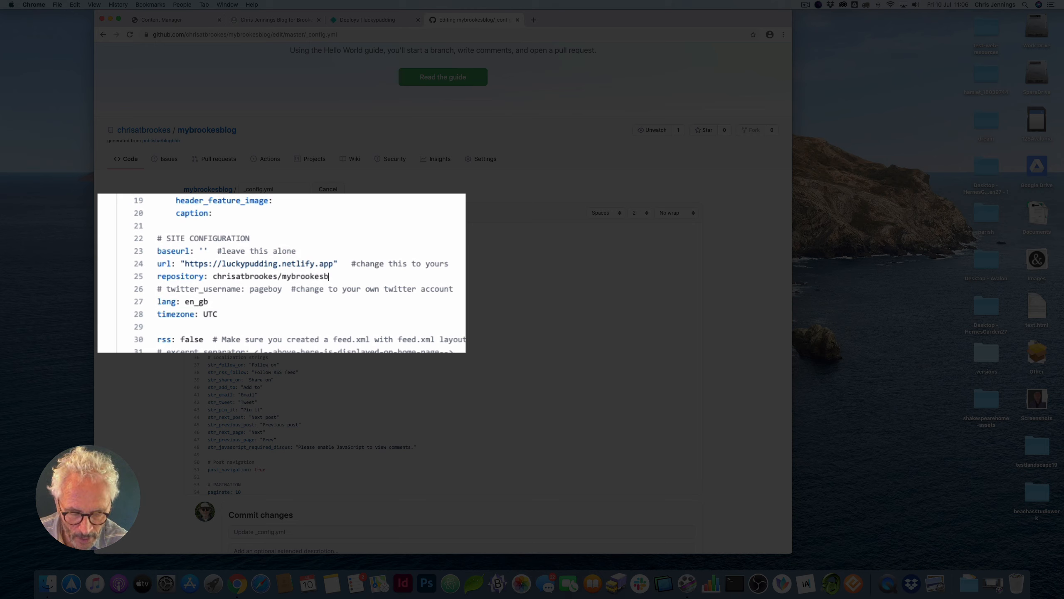
text(log)
scroll(360, 271, down, 10)
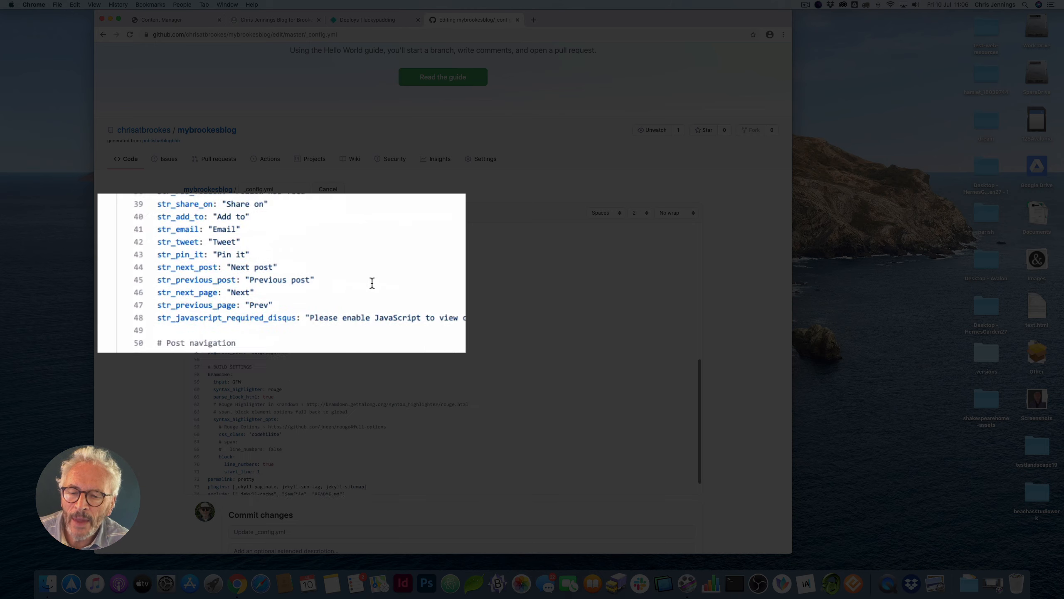
scroll(320, 409, down, 1)
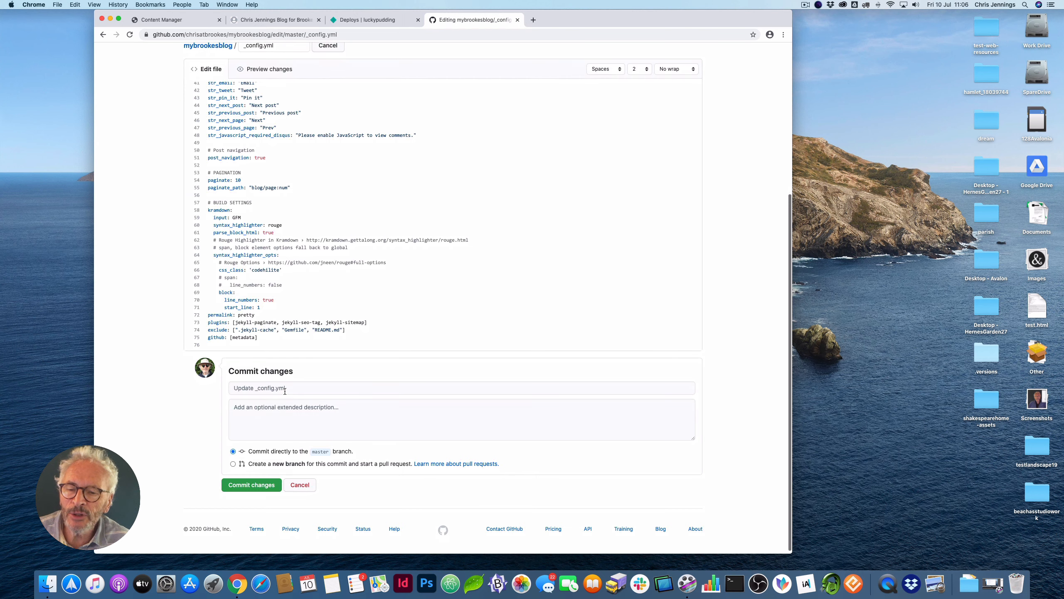
- Cancel the edit and review the committed config showing luckypudding.netlify.app and the mybrookesblog repository
click(297, 483)
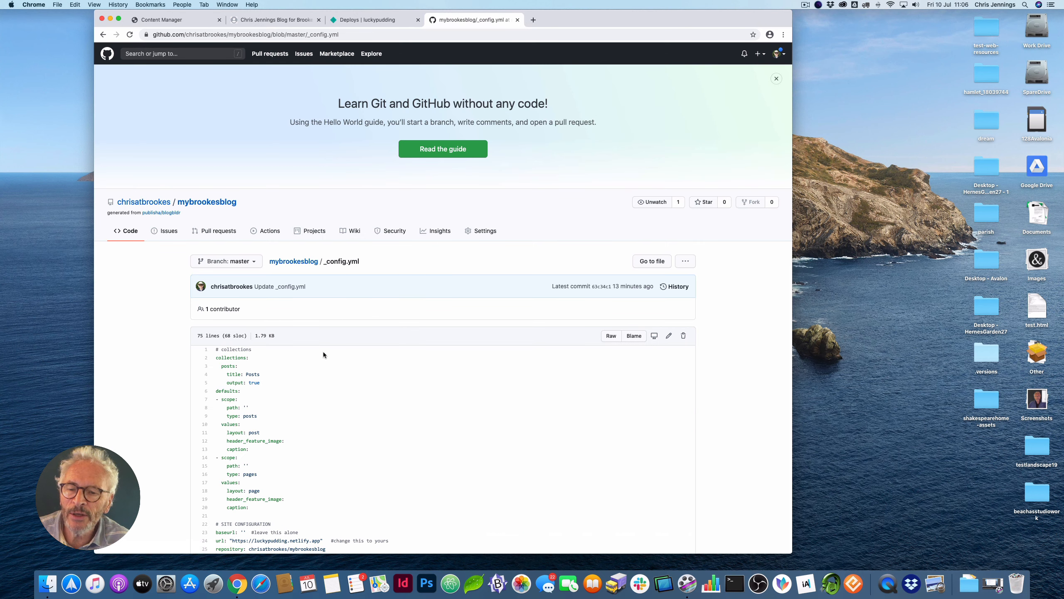
scroll(323, 355, down, 3)
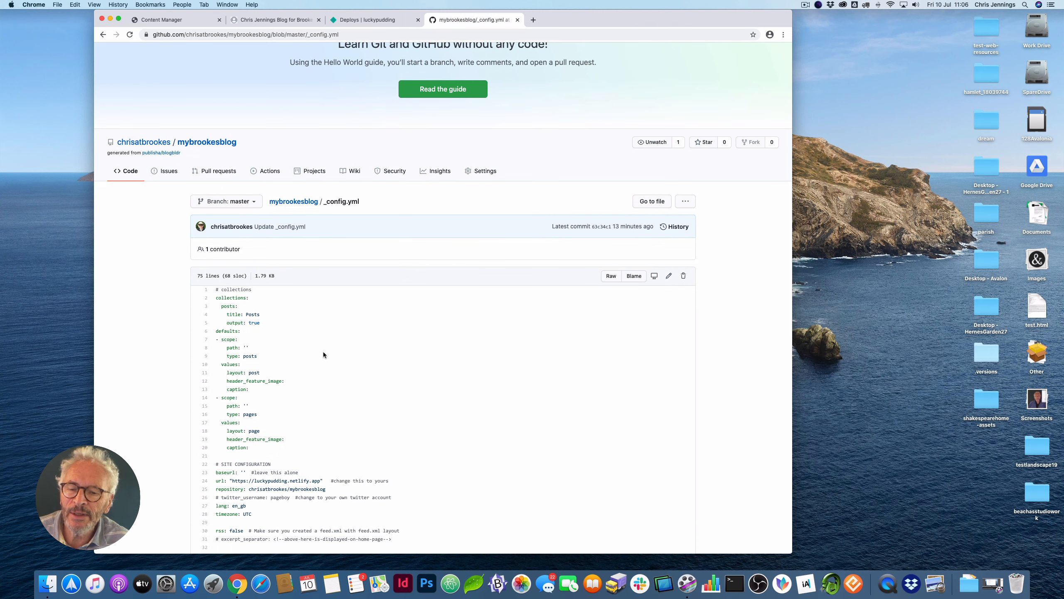
scroll(323, 355, up, 2)
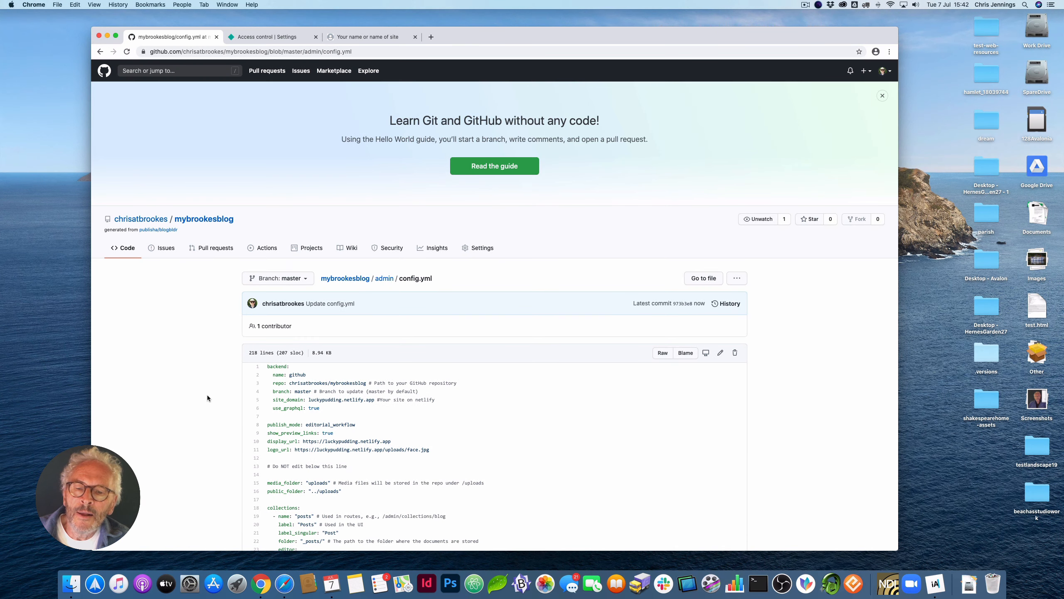
- In Netlify, view the luckypudding Deploys list where the 'Update config.yml' deploy is building
click(263, 37)
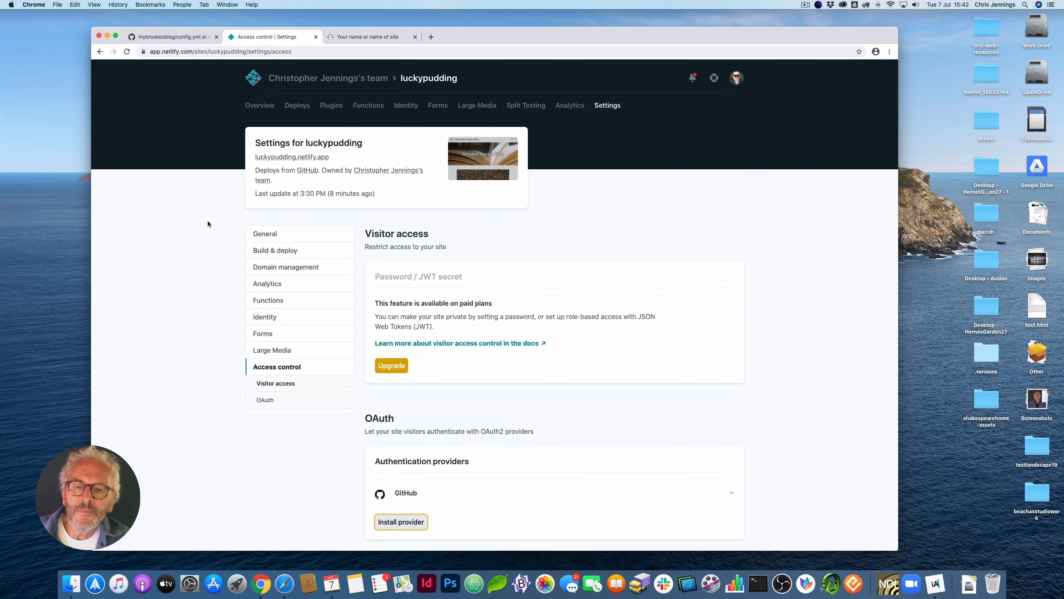
click(297, 106)
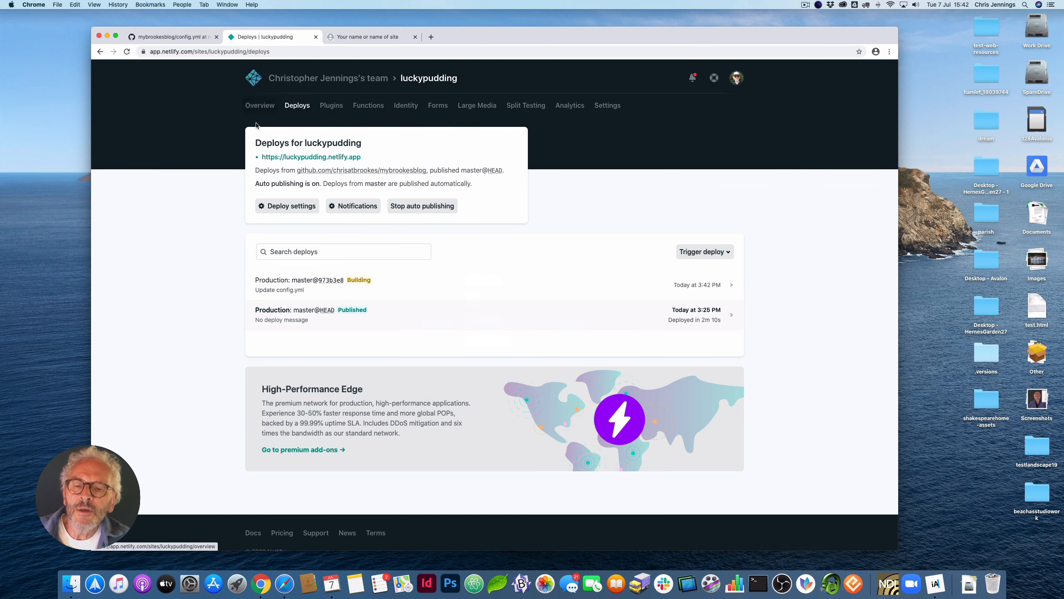